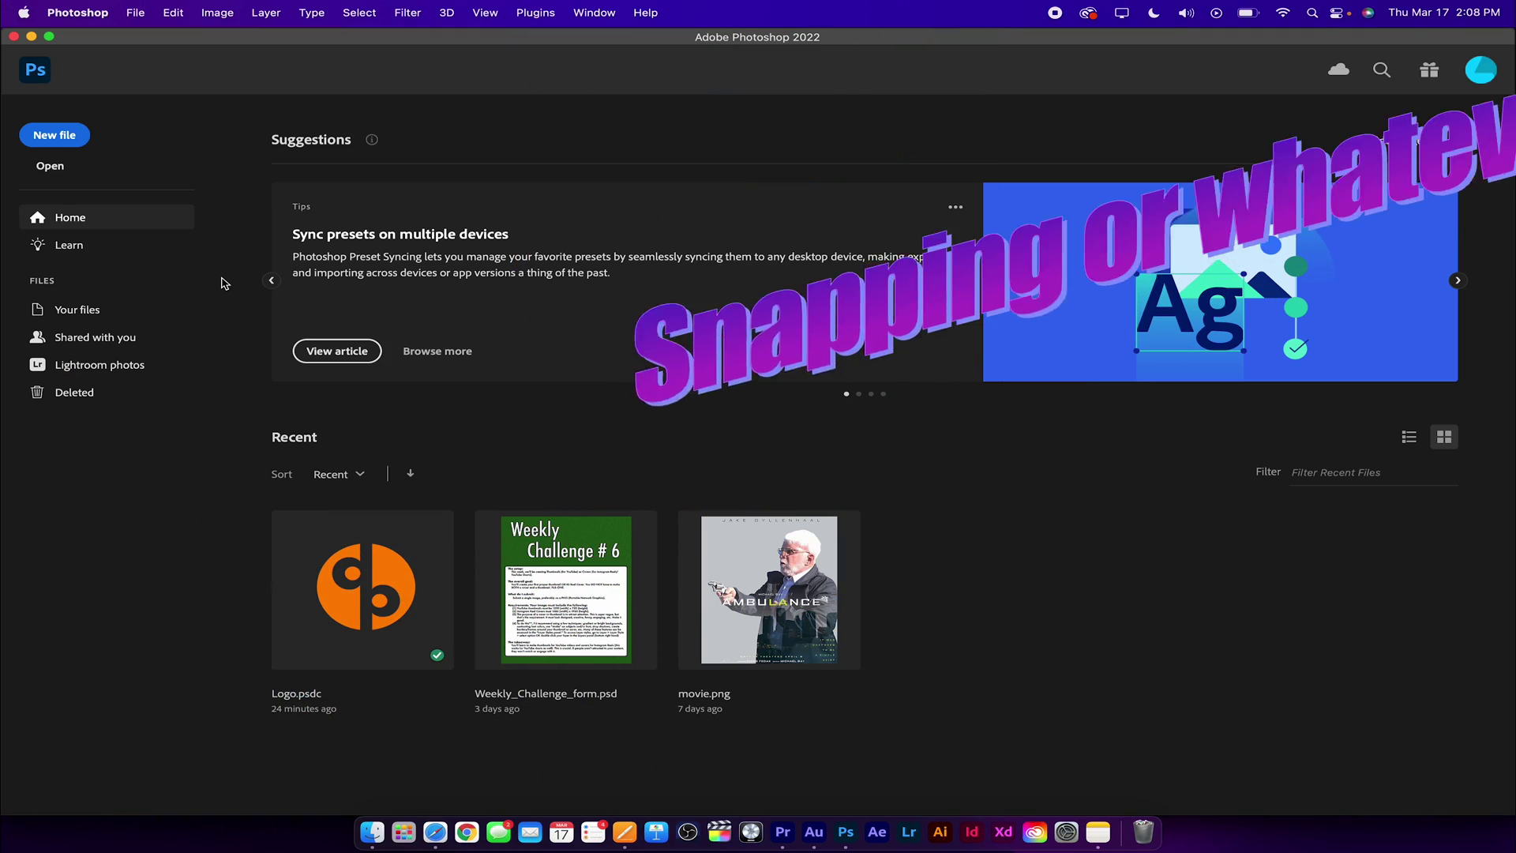
- Open the New Document dialog from the Photoshop Home screen
click(86, 137)
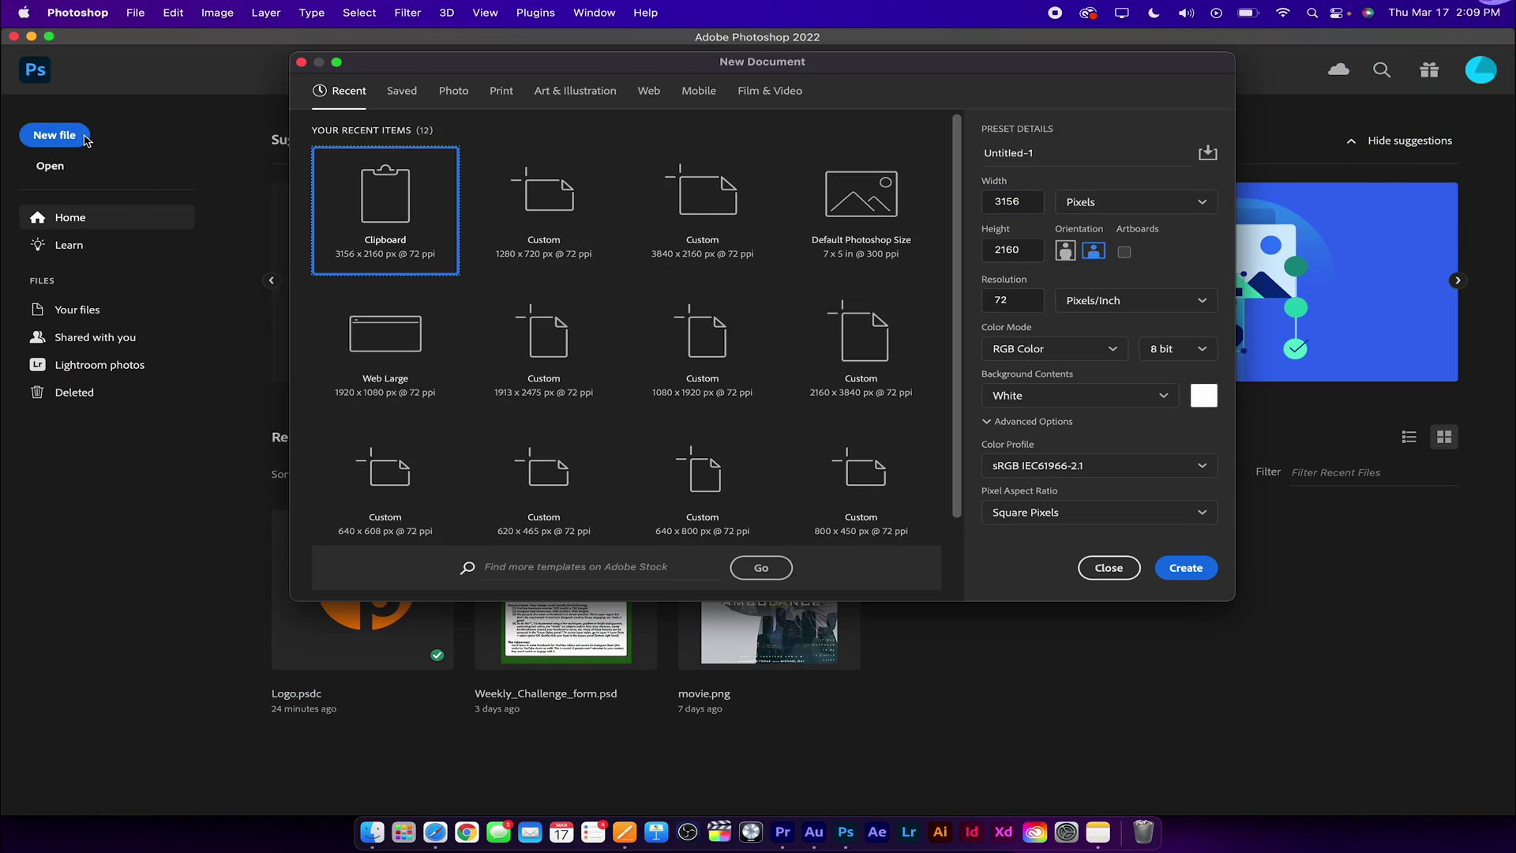
- Create a 1280 × 720 px document named 'YT Thumbnail_Meme_Man'
double_click(1009, 151)
text(YT Thumbnail_Meme_Man)
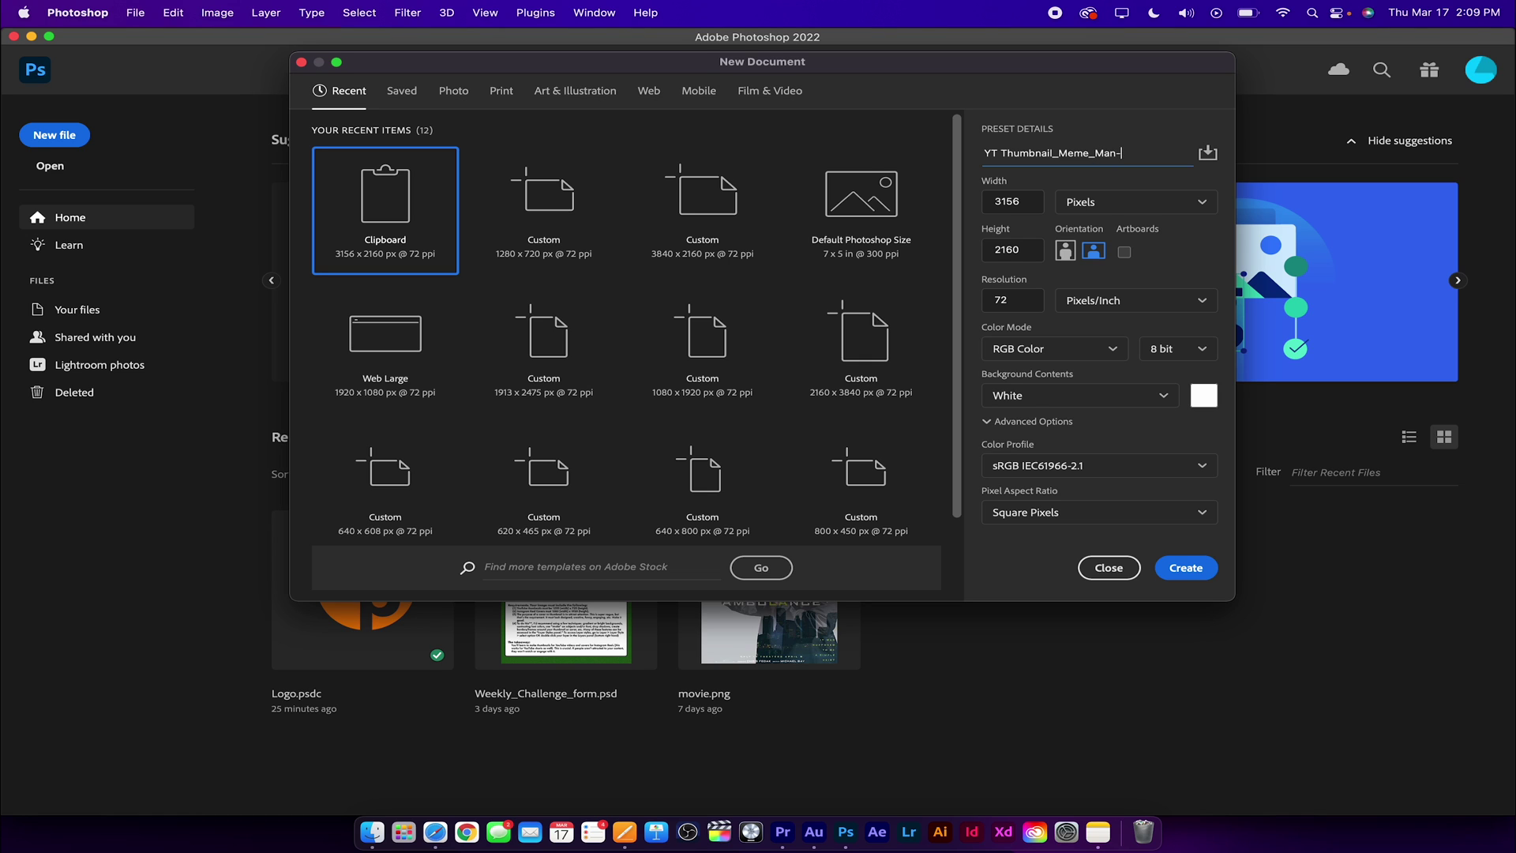
double_click(1012, 202)
text(1280)
click(1098, 205)
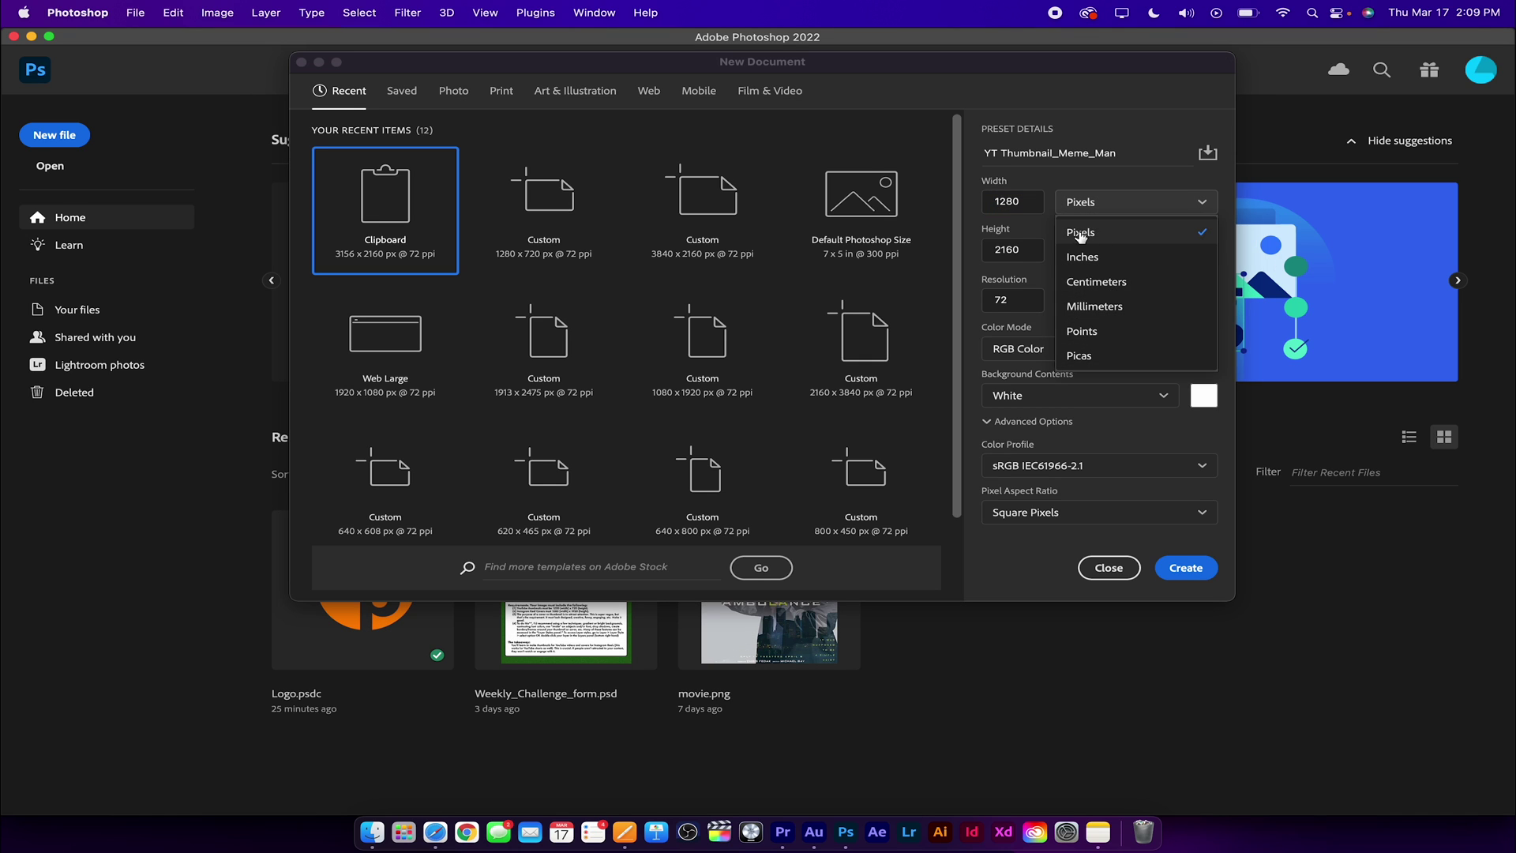
click(1100, 236)
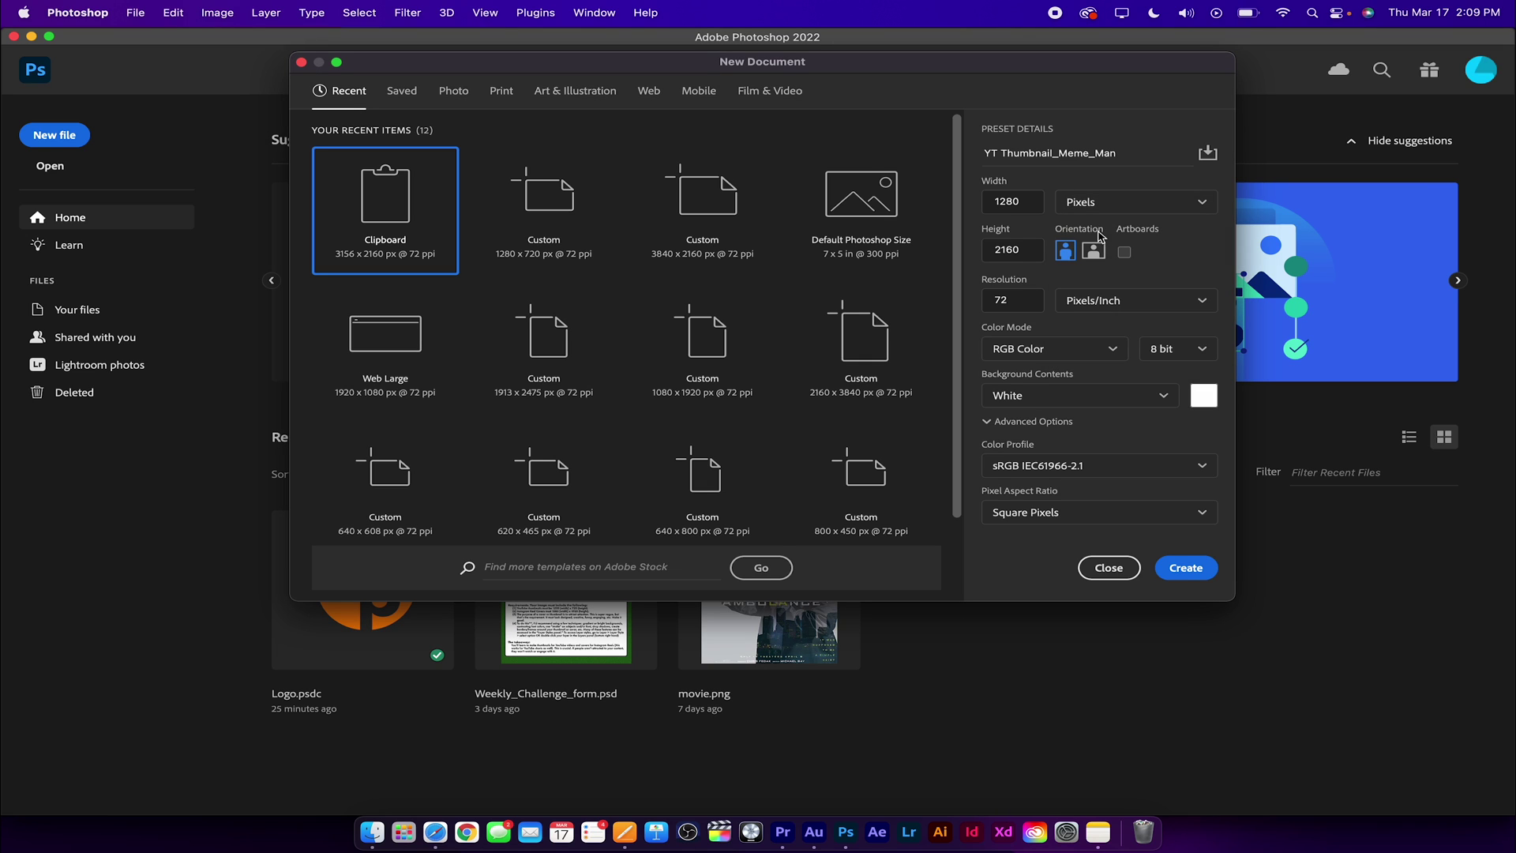
double_click(1013, 251)
click(1031, 568)
click(1188, 570)
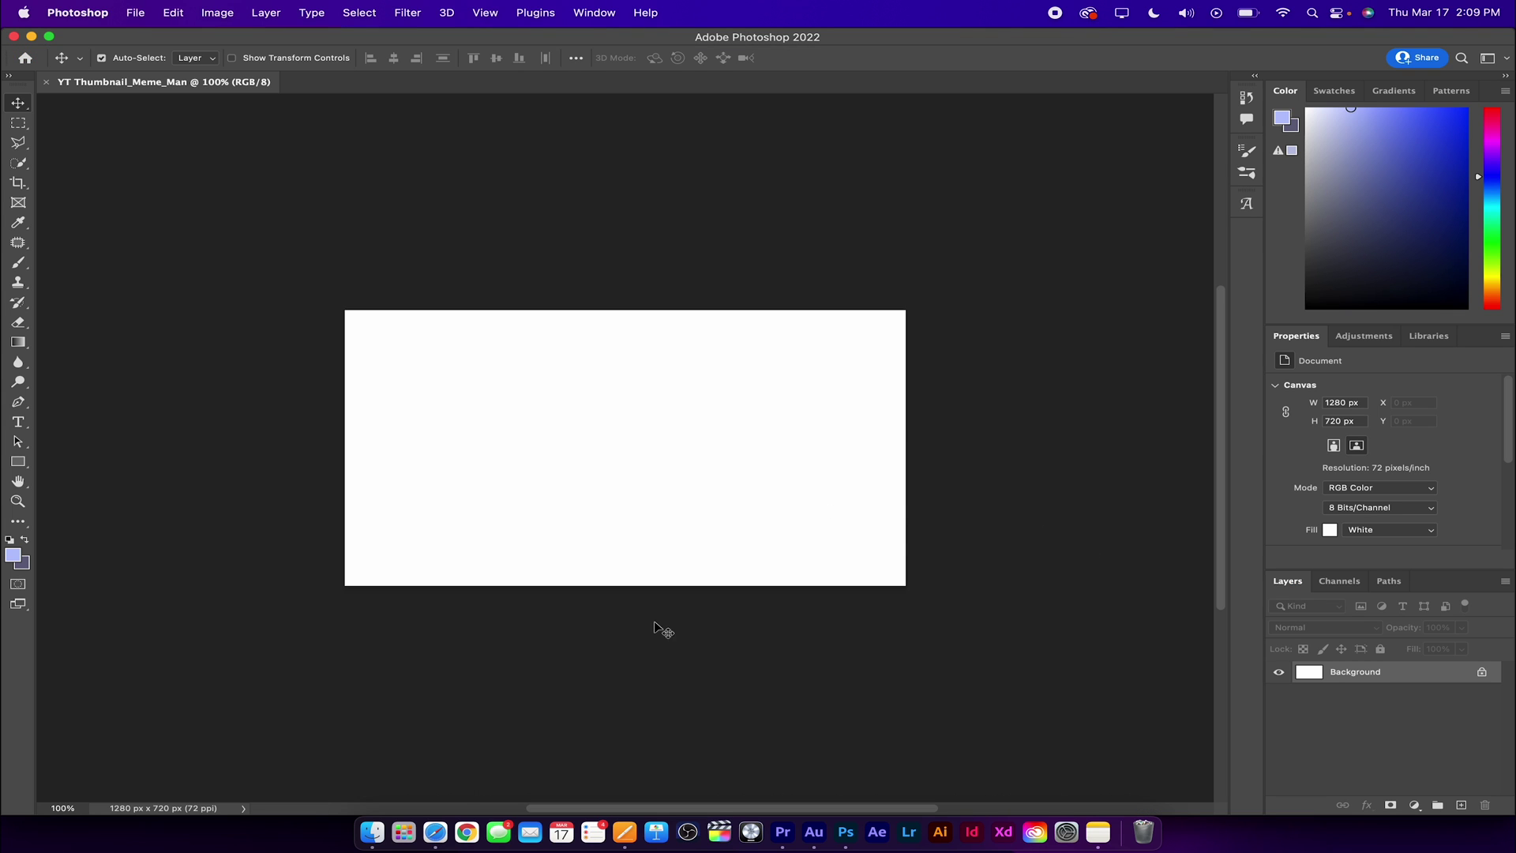
- Drag Image for Thumbnail.png from Finder onto the canvas, then undo the placement
click(375, 826)
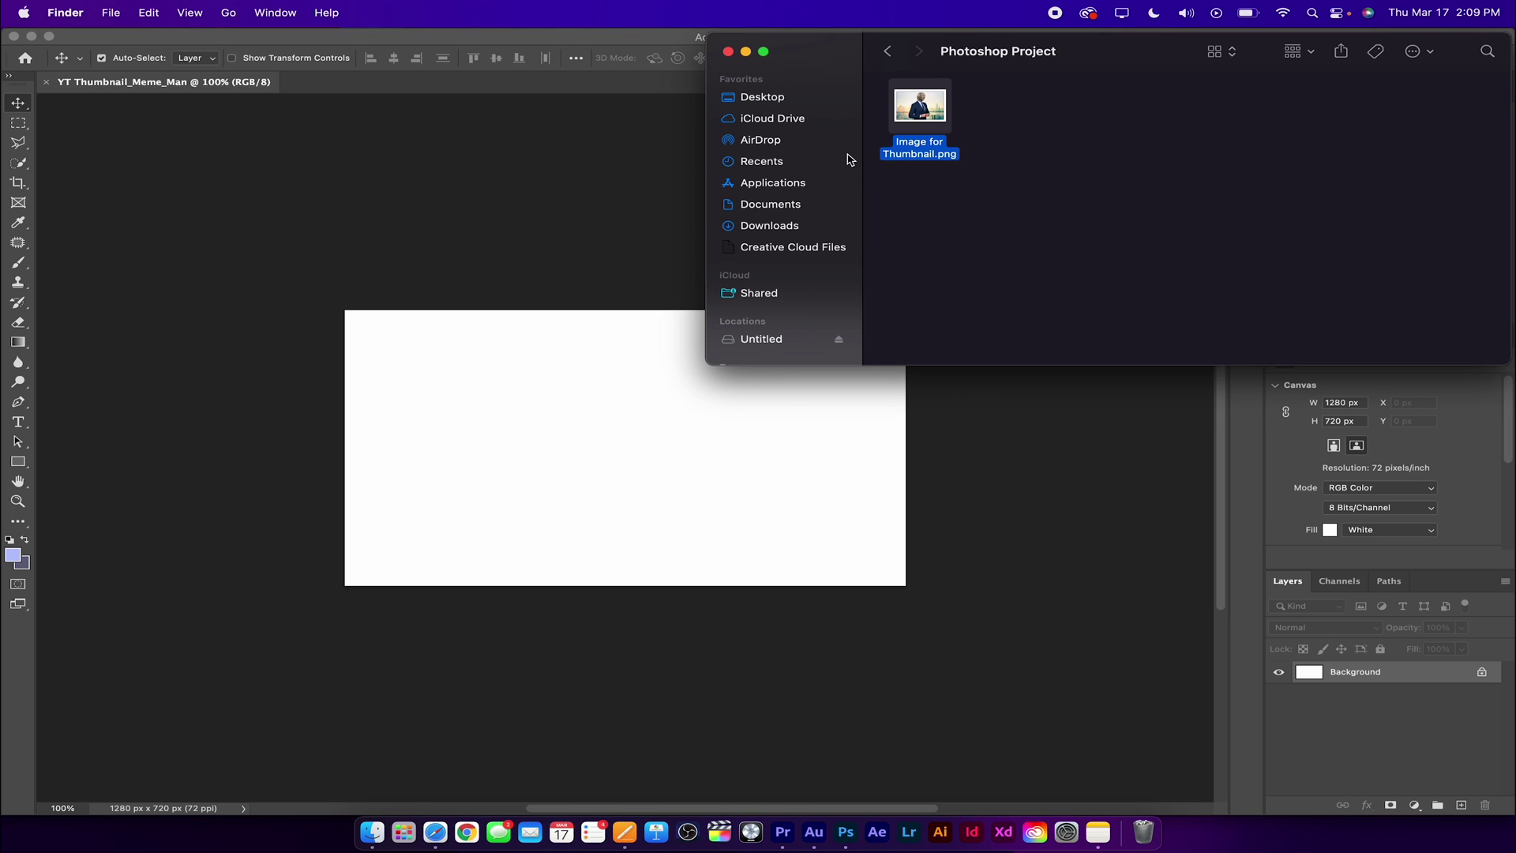
drag(924, 111, 581, 443)
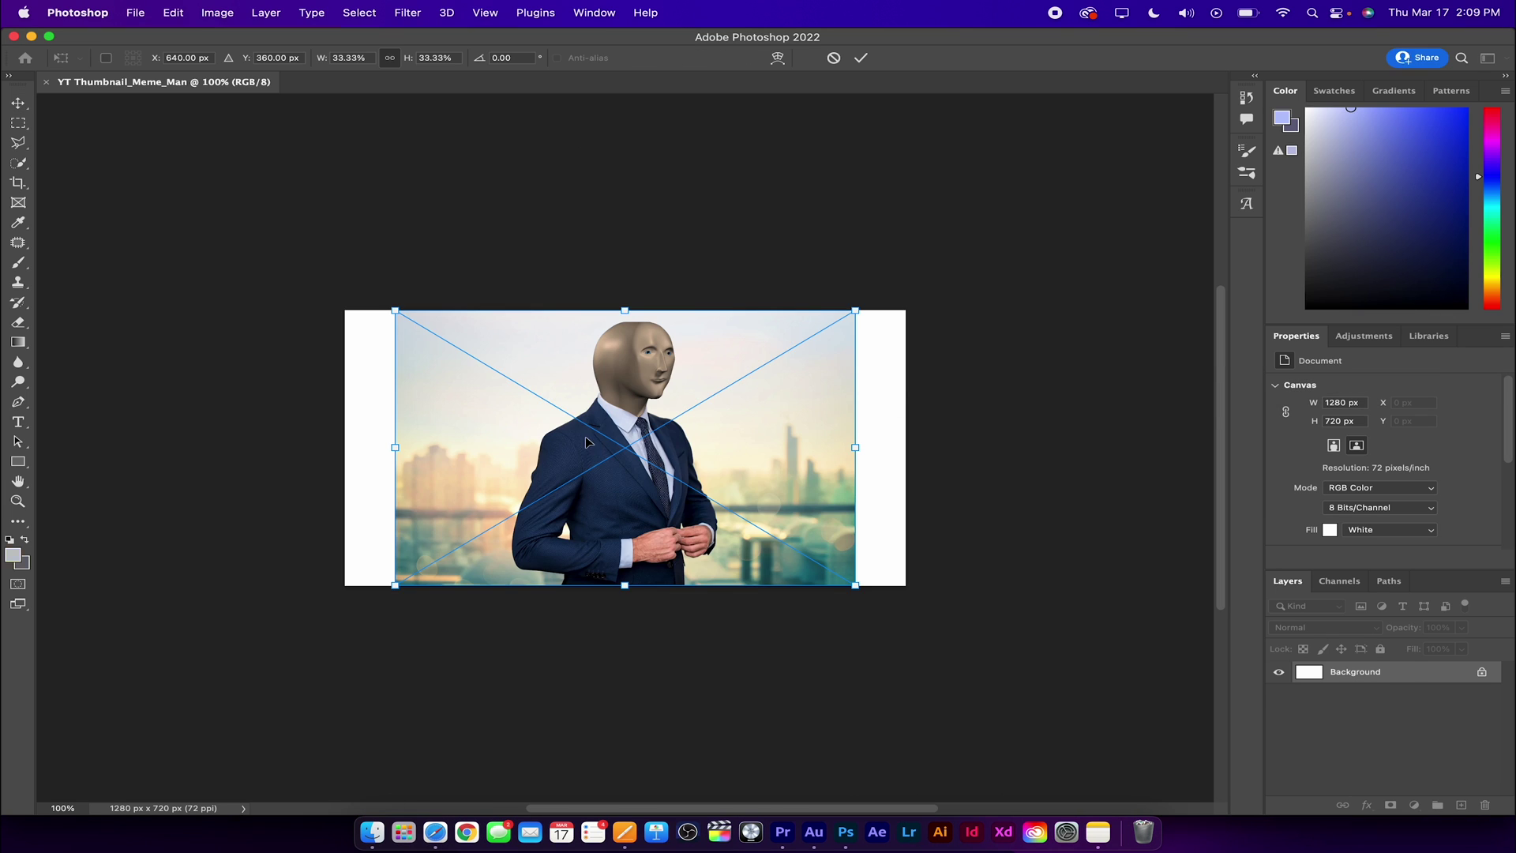
key(Return)
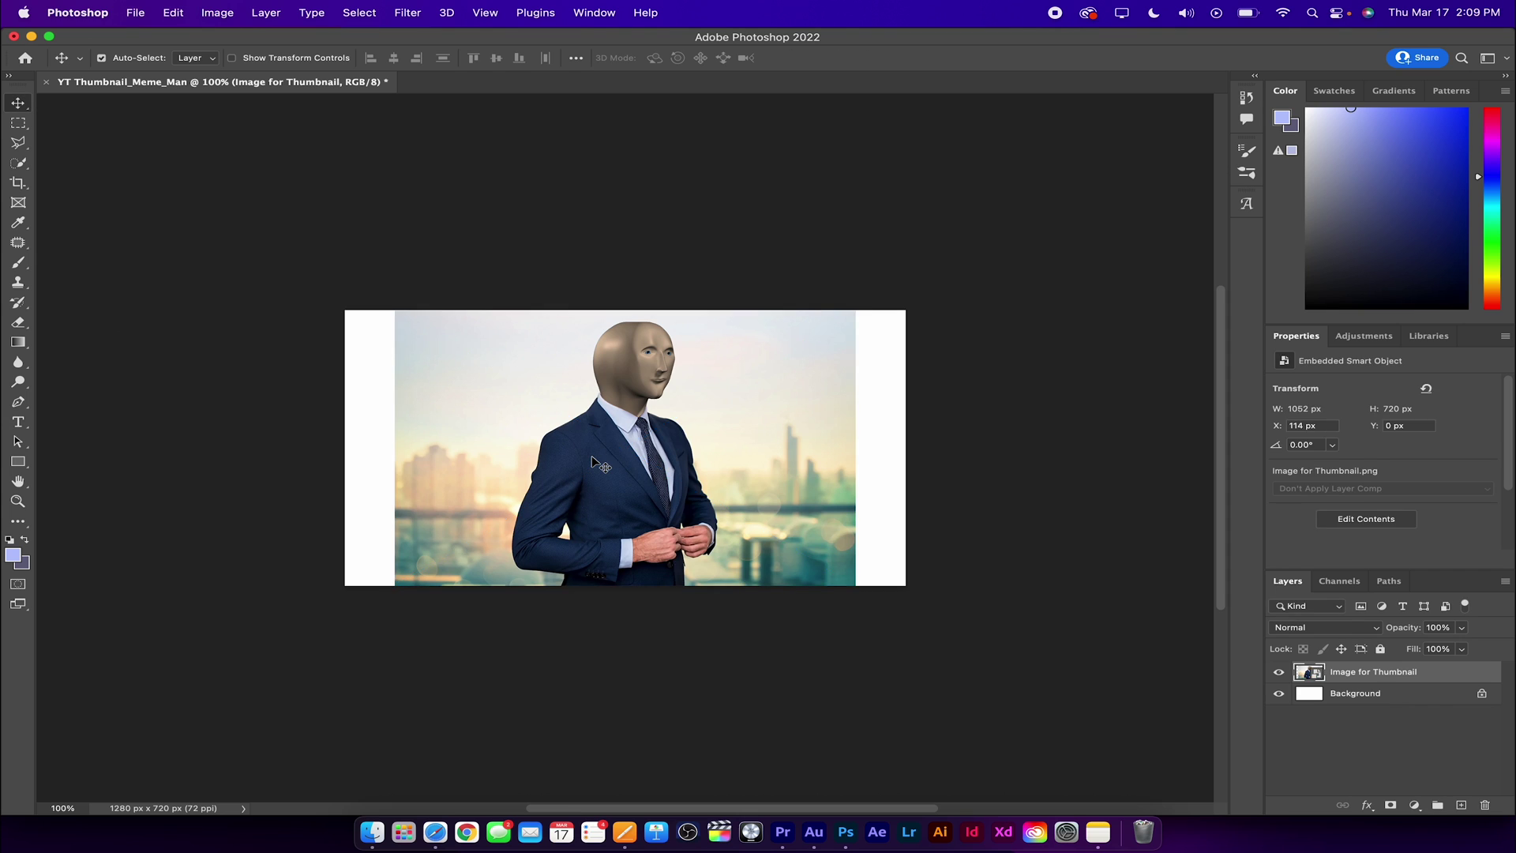
key(super+z)
- Copy Image for Thumbnail.png in Finder and paste it into the thumbnail as Layer 1
click(372, 831)
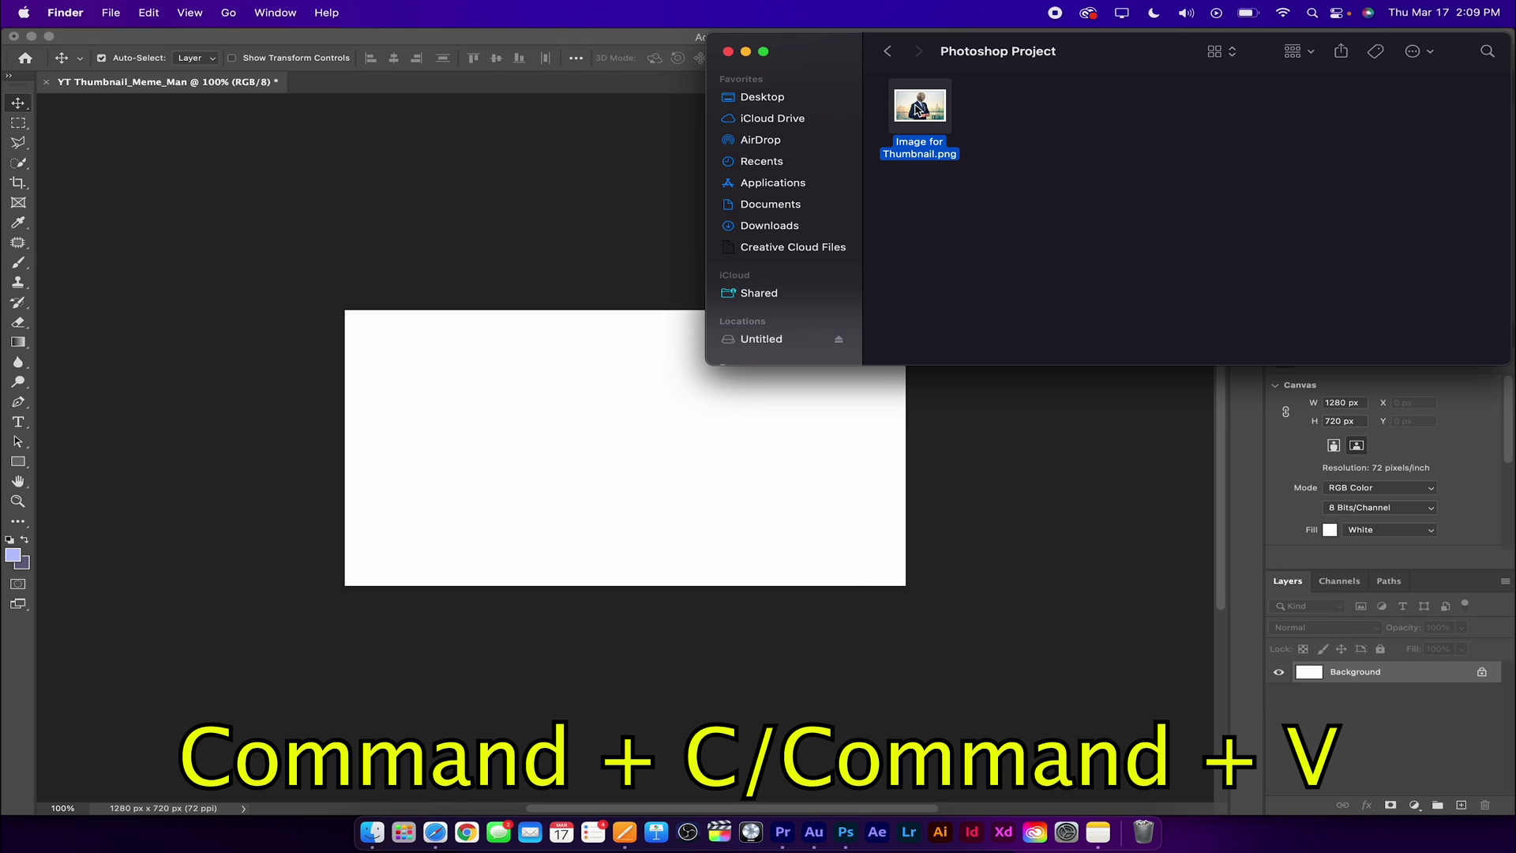
key(super+c)
click(587, 438)
key(super+v)
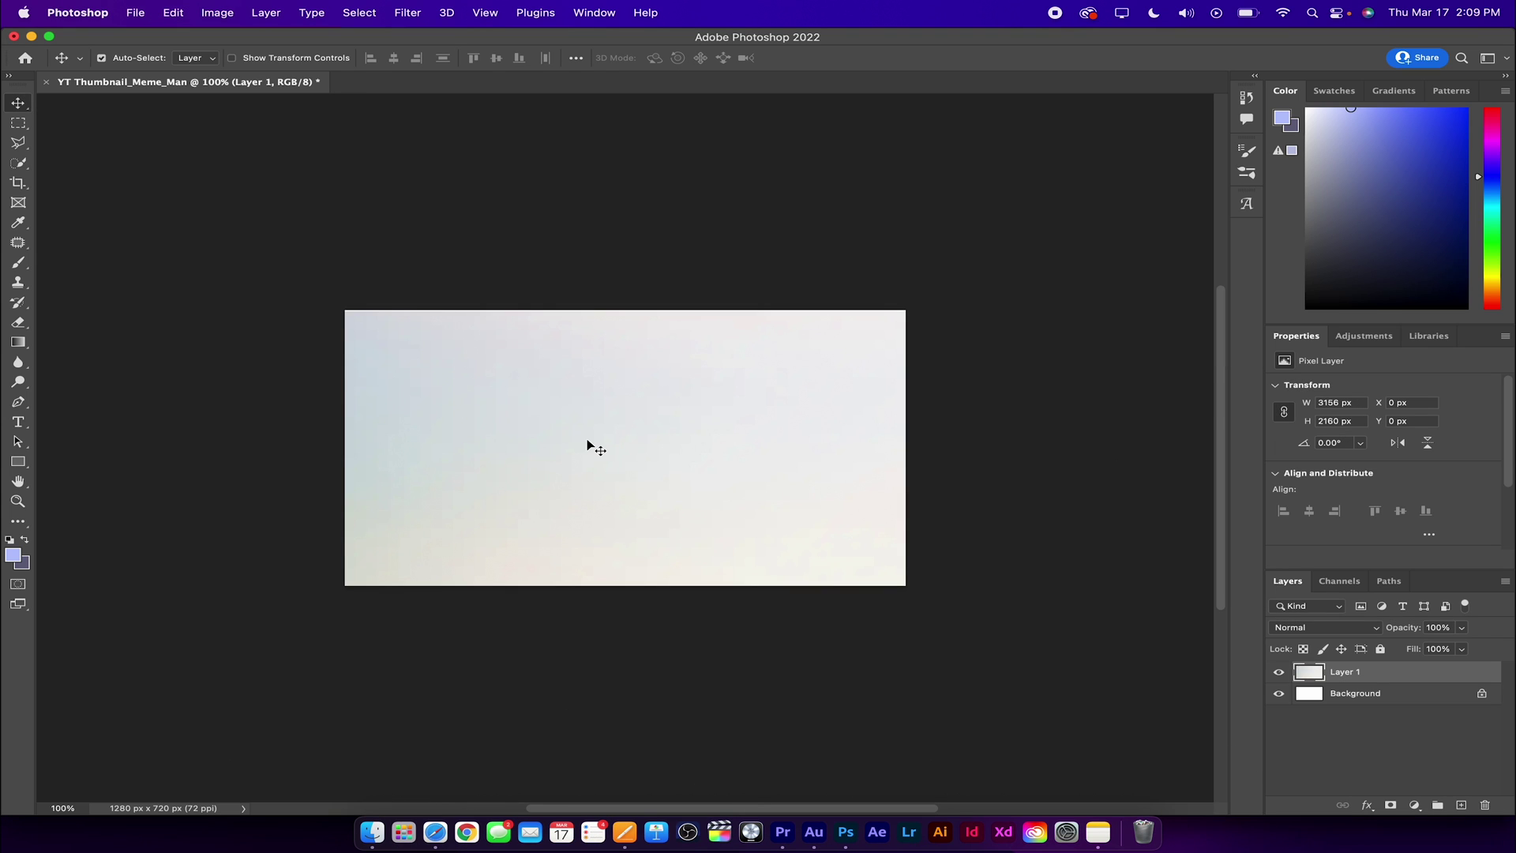
scroll(586, 440, down, 2)
scroll(586, 439, down, 1)
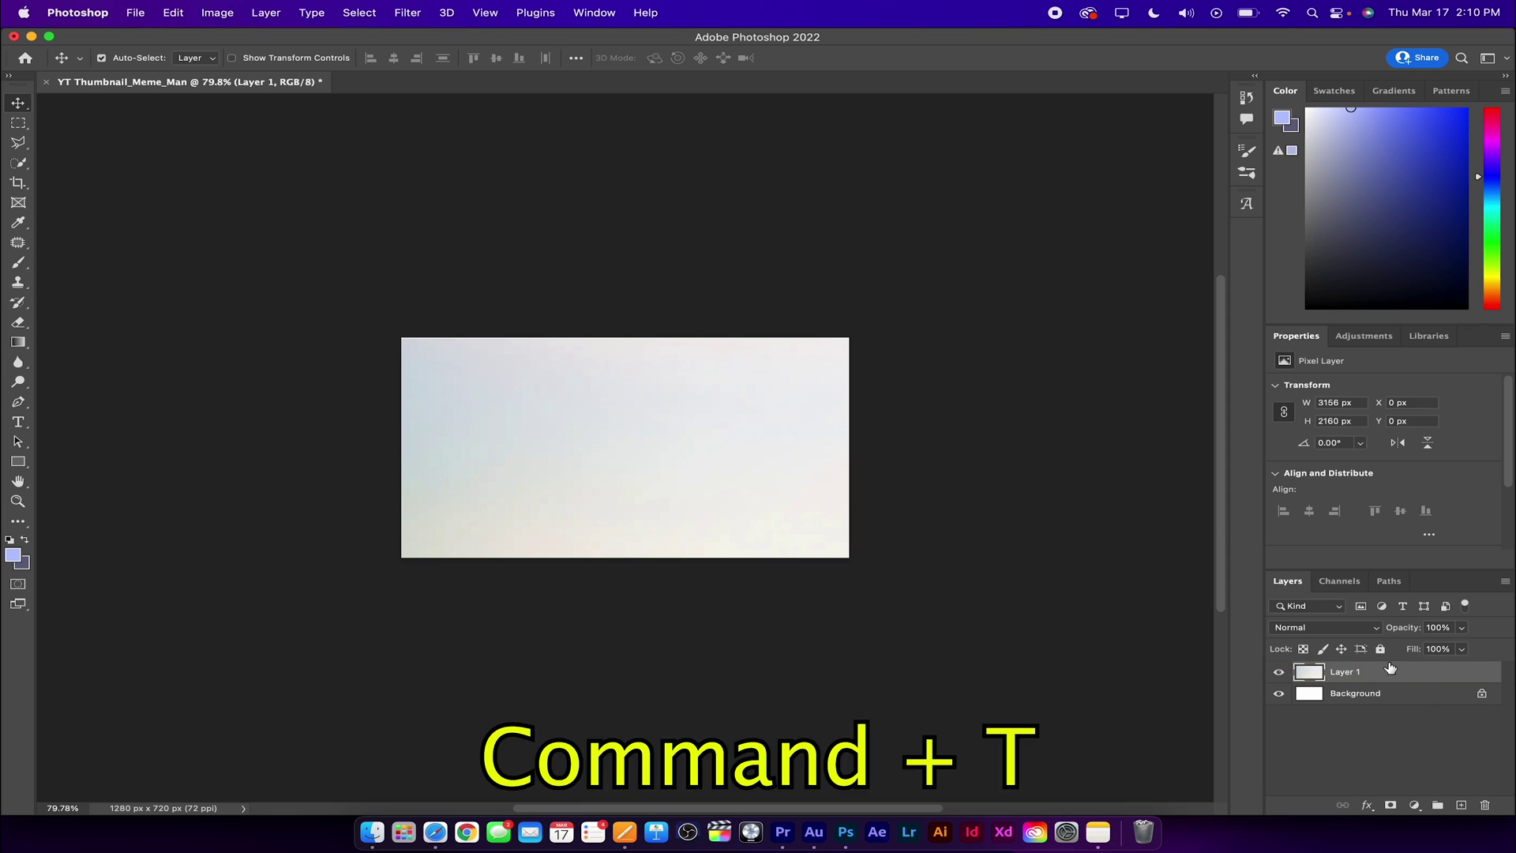
- Scale Layer 1 down to 885 × 720 px so Meme Man fills the canvas height
key(super+t)
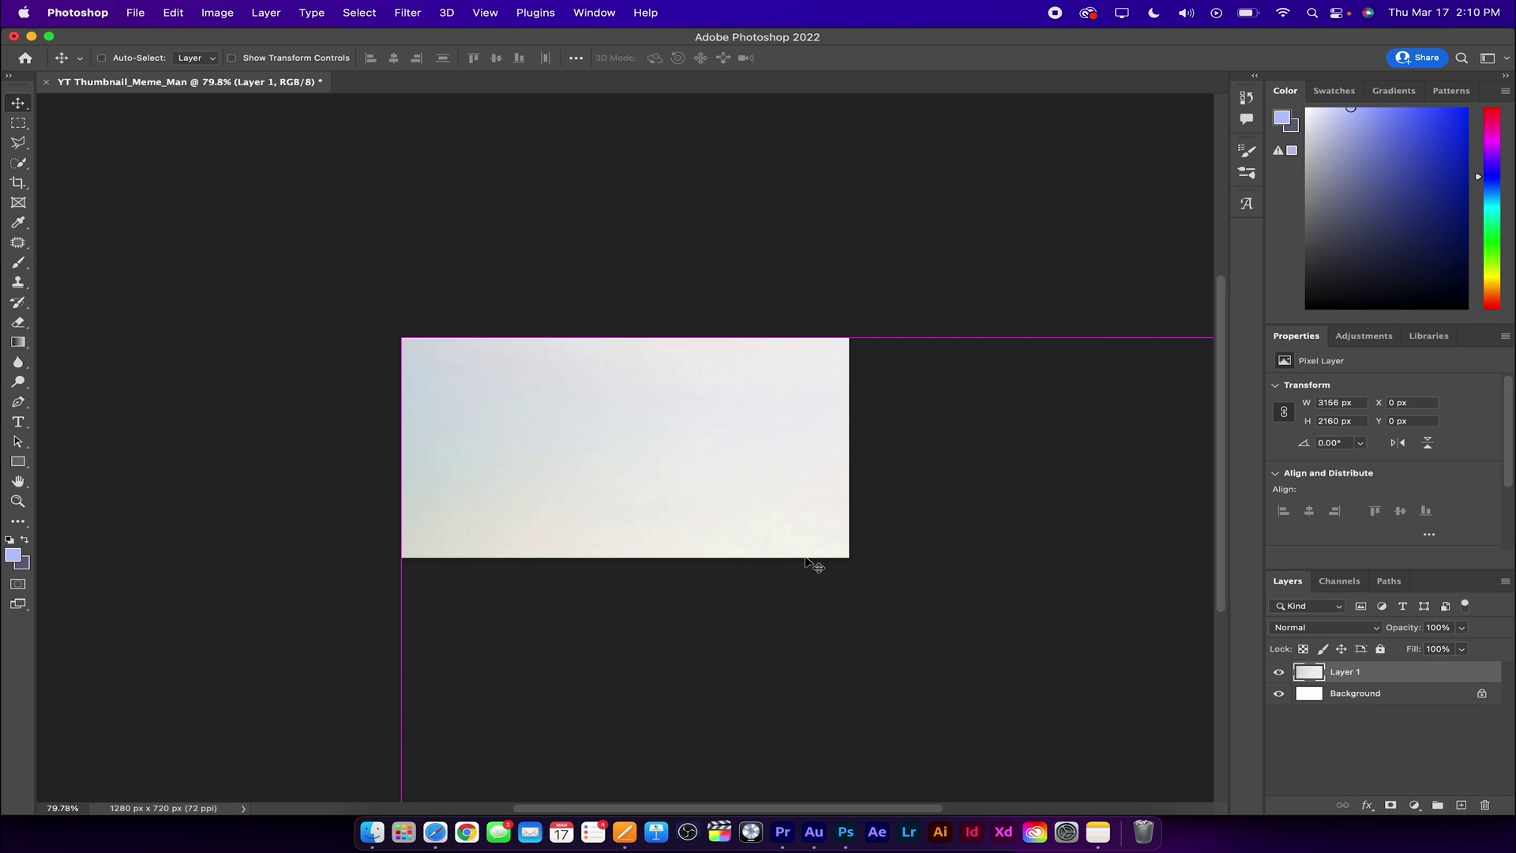
key(super+t)
mouse_move(954, 341)
mouse_down()
mouse_move(938, 731)
mouse_move(649, 403)
mouse_move(647, 540)
mouse_move(615, 376)
mouse_up()
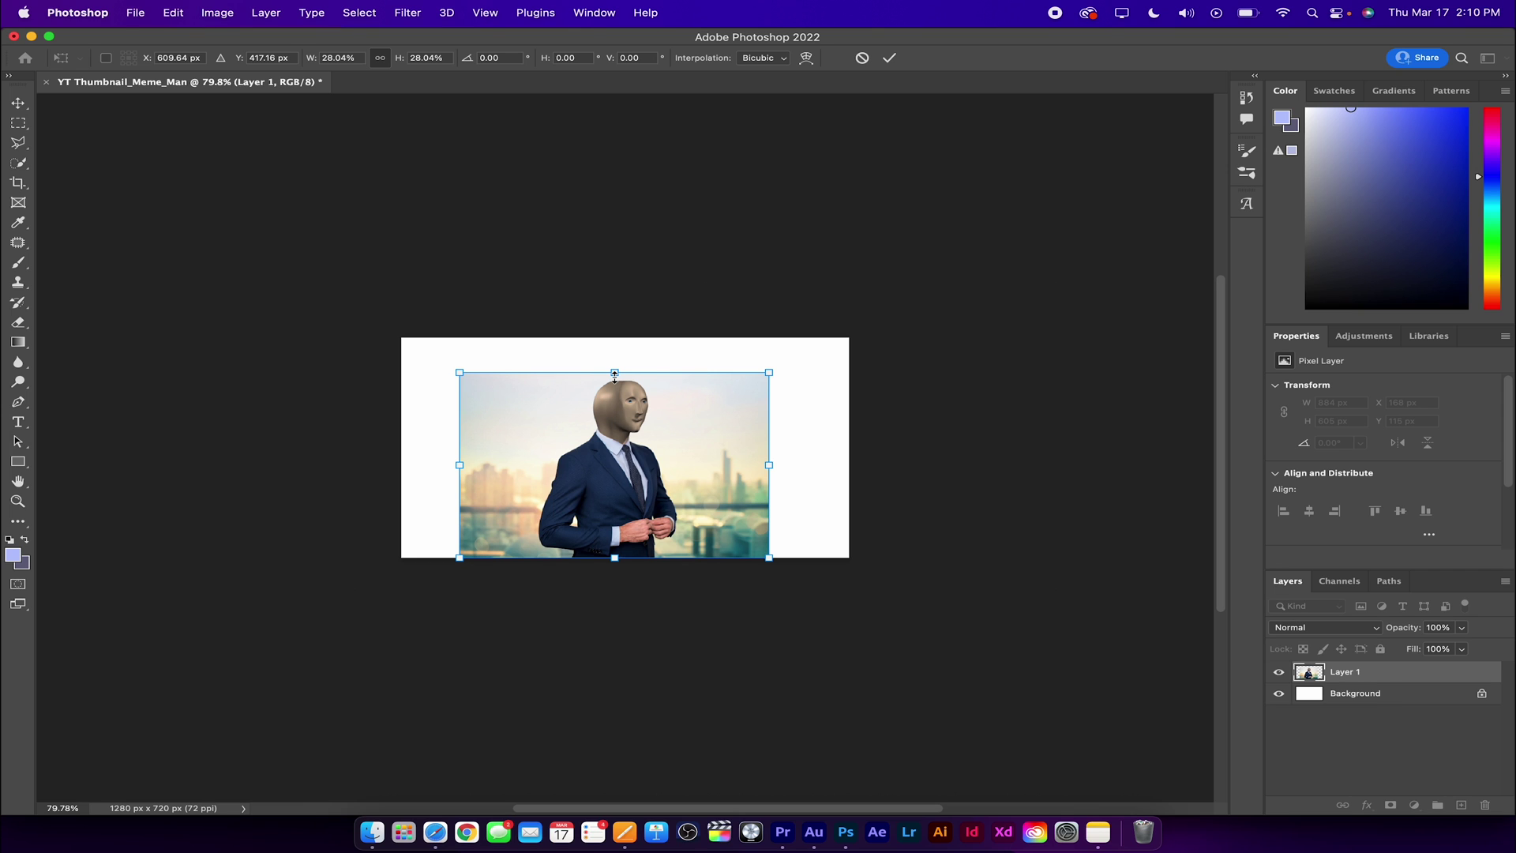
mouse_move(615, 377)
mouse_down()
mouse_move(611, 448)
mouse_move(614, 340)
mouse_up()
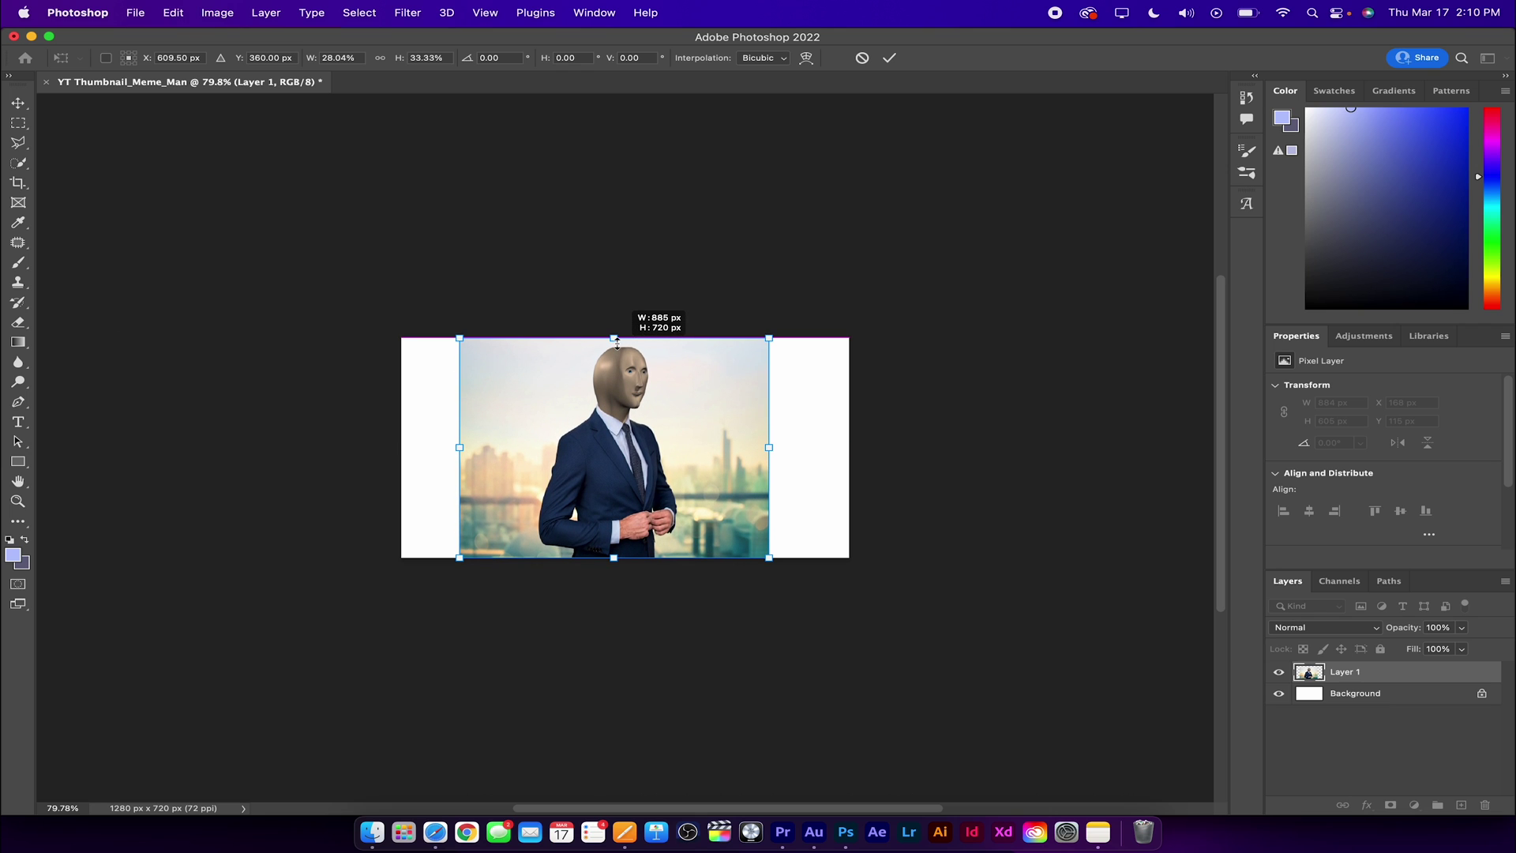
key(Return)
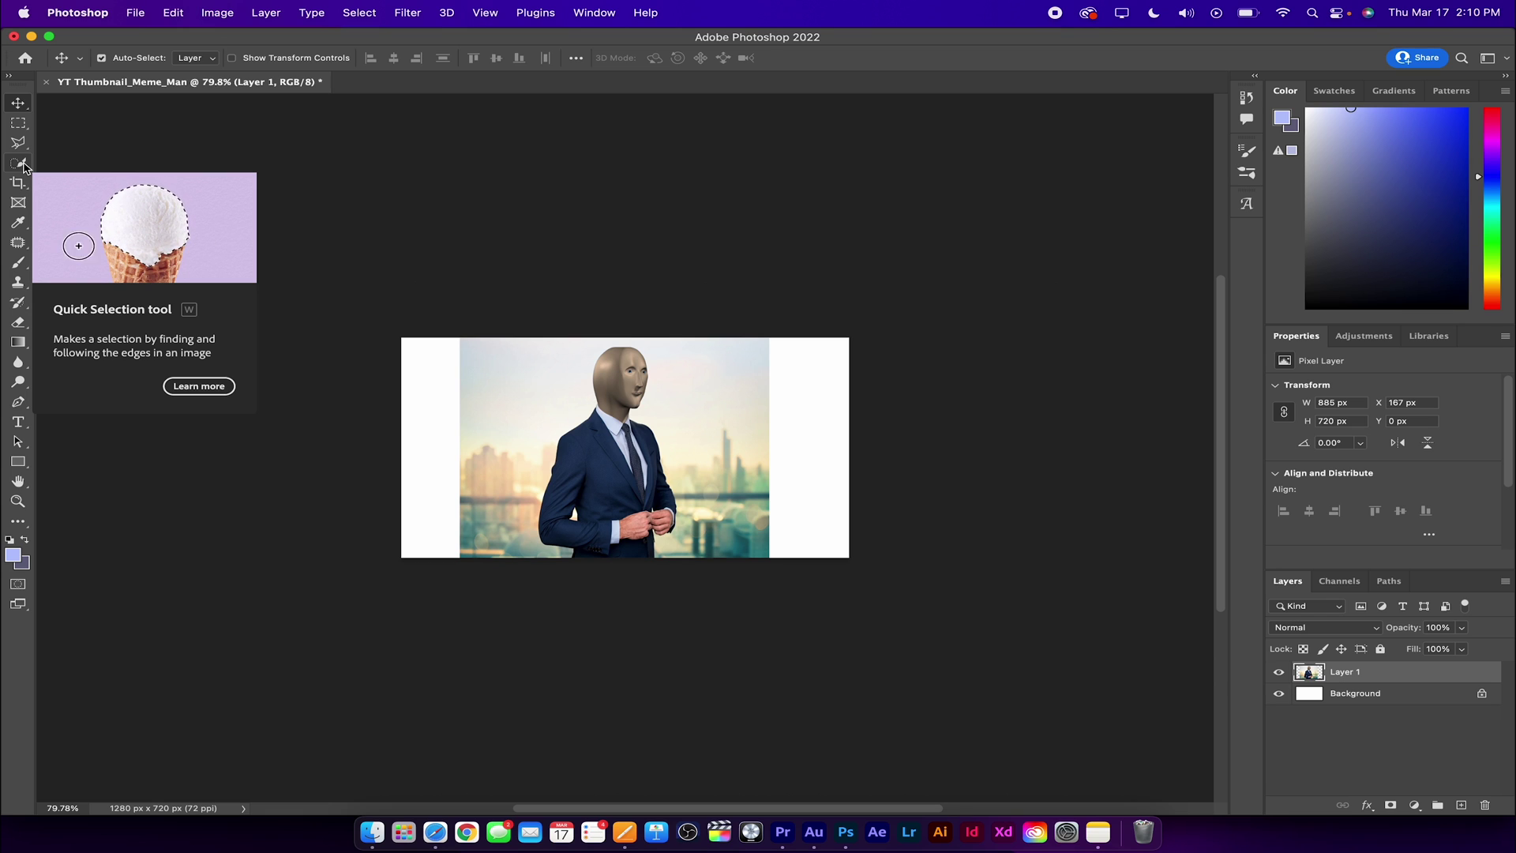
- Select Meme Man with the Quick Selection tool's Select Subject, then open Select and Mask
click(24, 166)
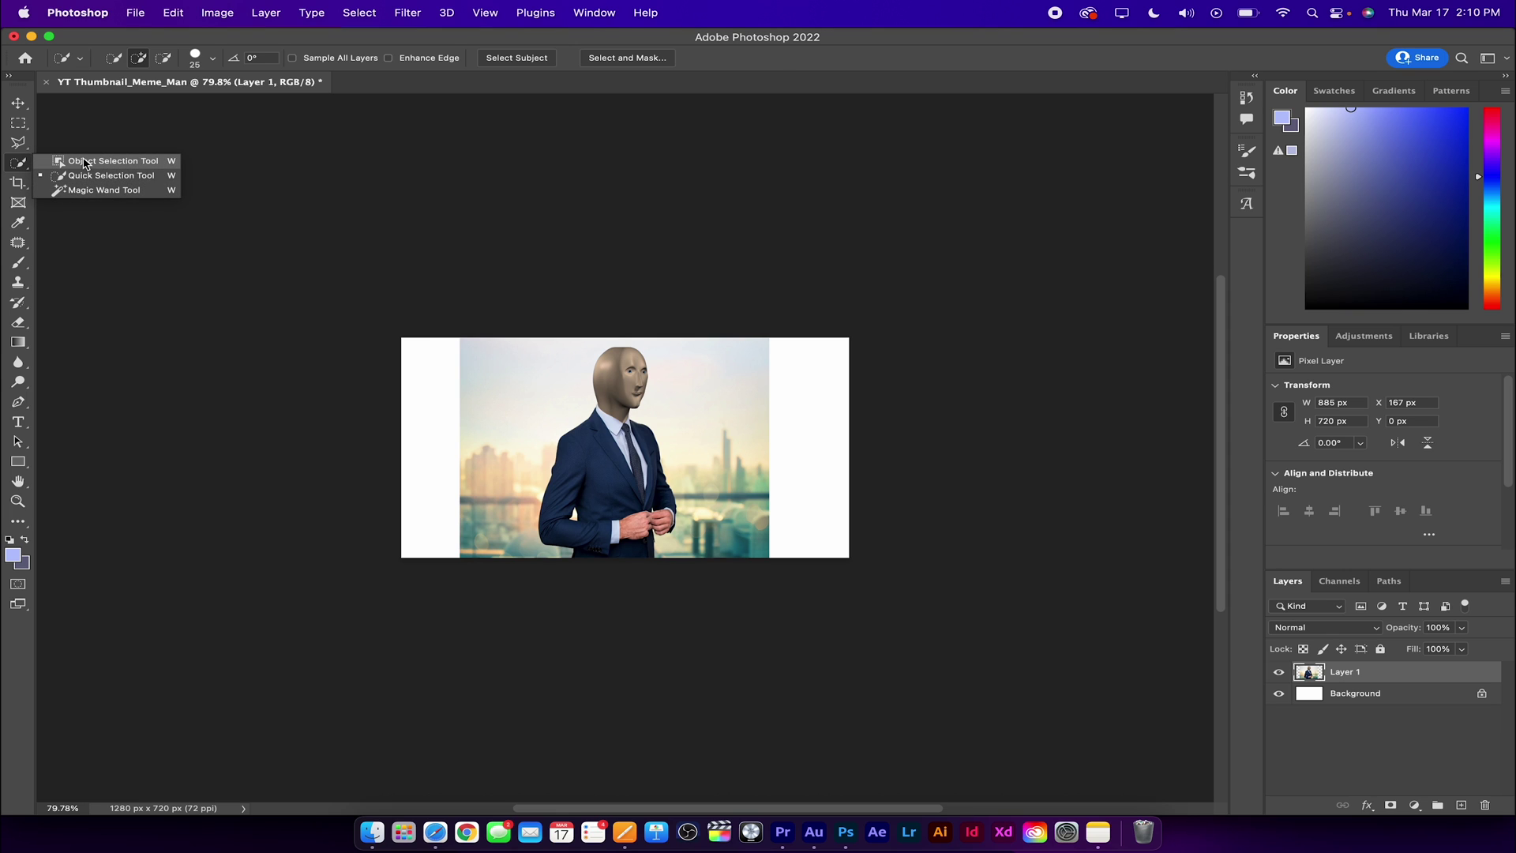
click(113, 161)
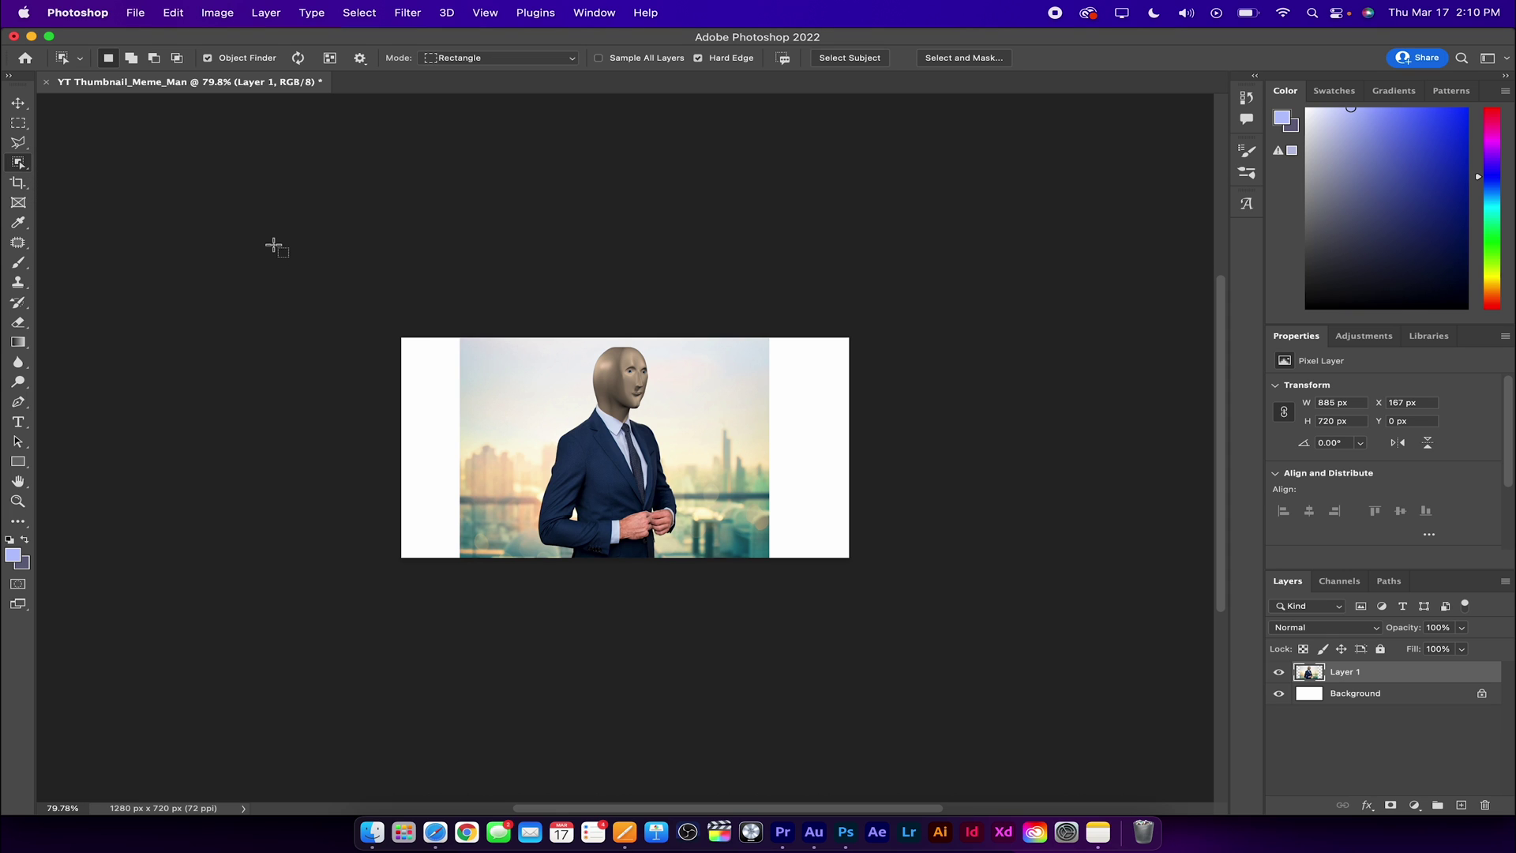
key(shift+w)
key(shift+w)
key(shift+w)
key(shift+w)
key(shift+w)
key(shift+w)
key(shift+w)
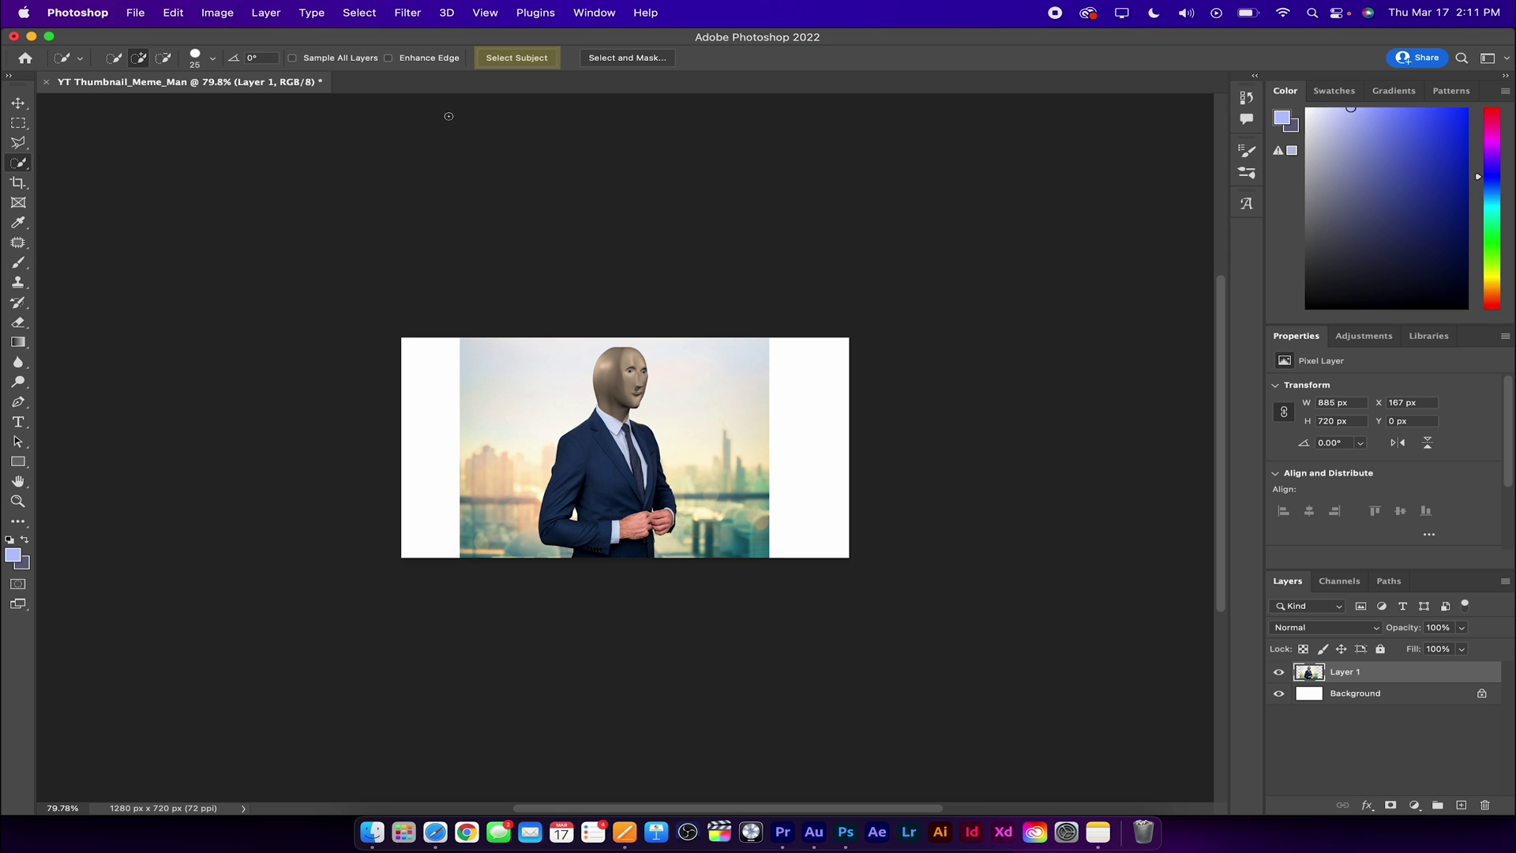
click(505, 60)
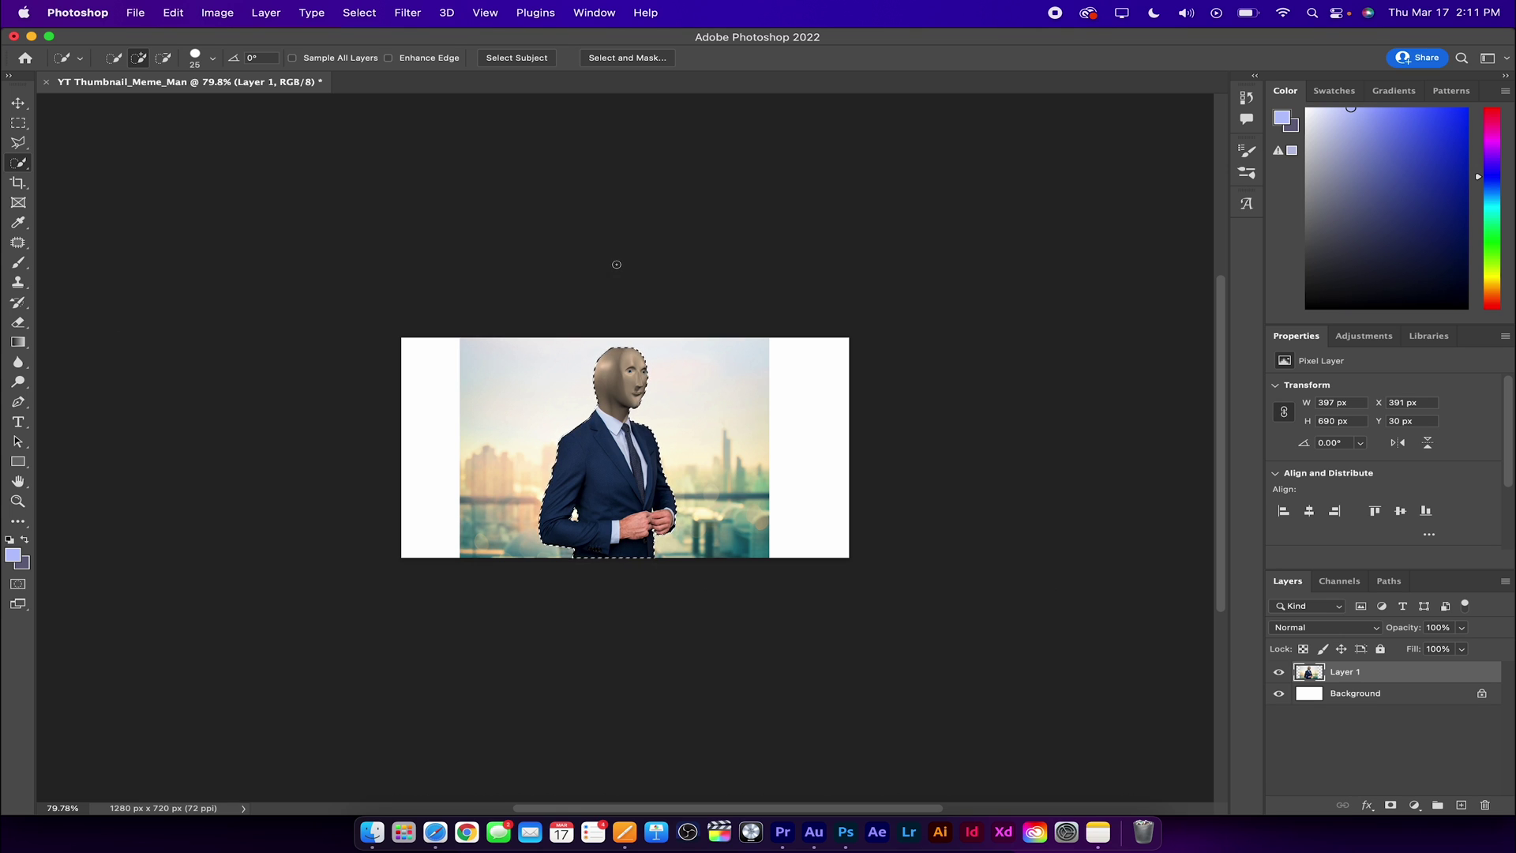
click(627, 57)
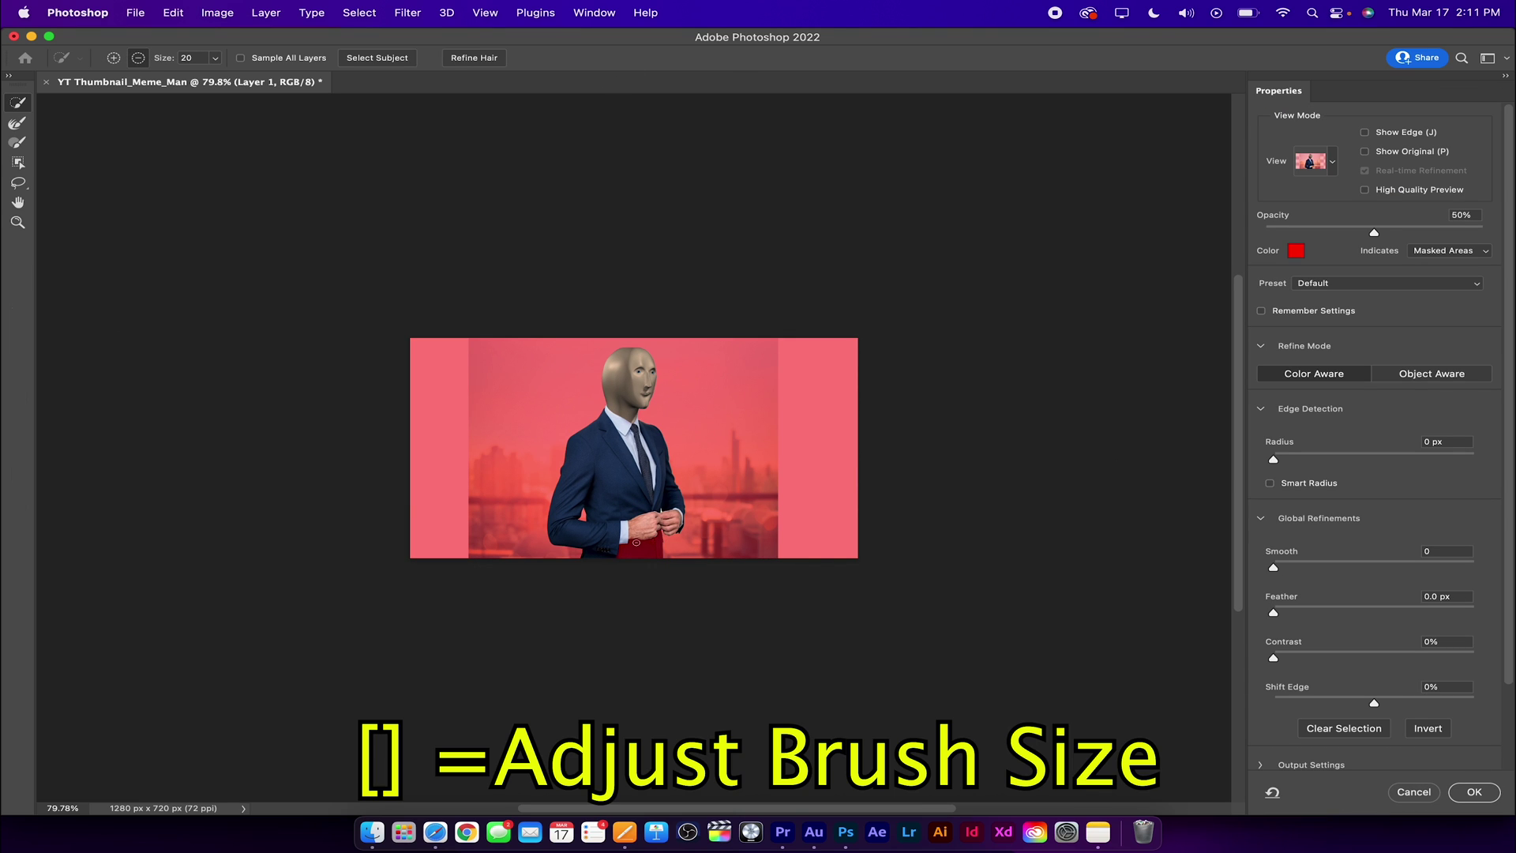
- Refine the selection edge around the man's hands and apply it with OK
drag(636, 548, 673, 525)
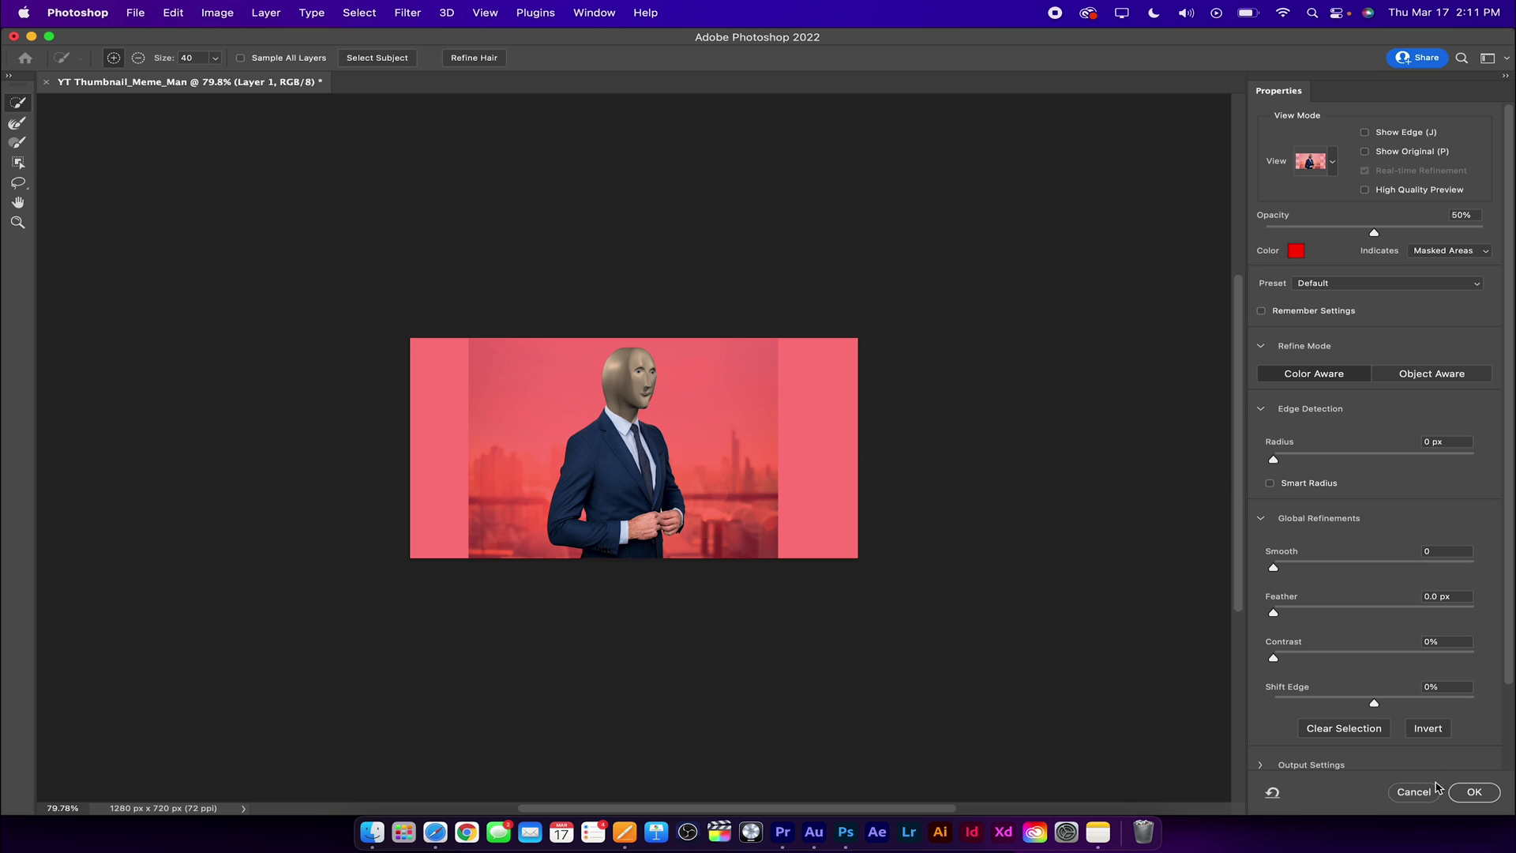
click(1475, 792)
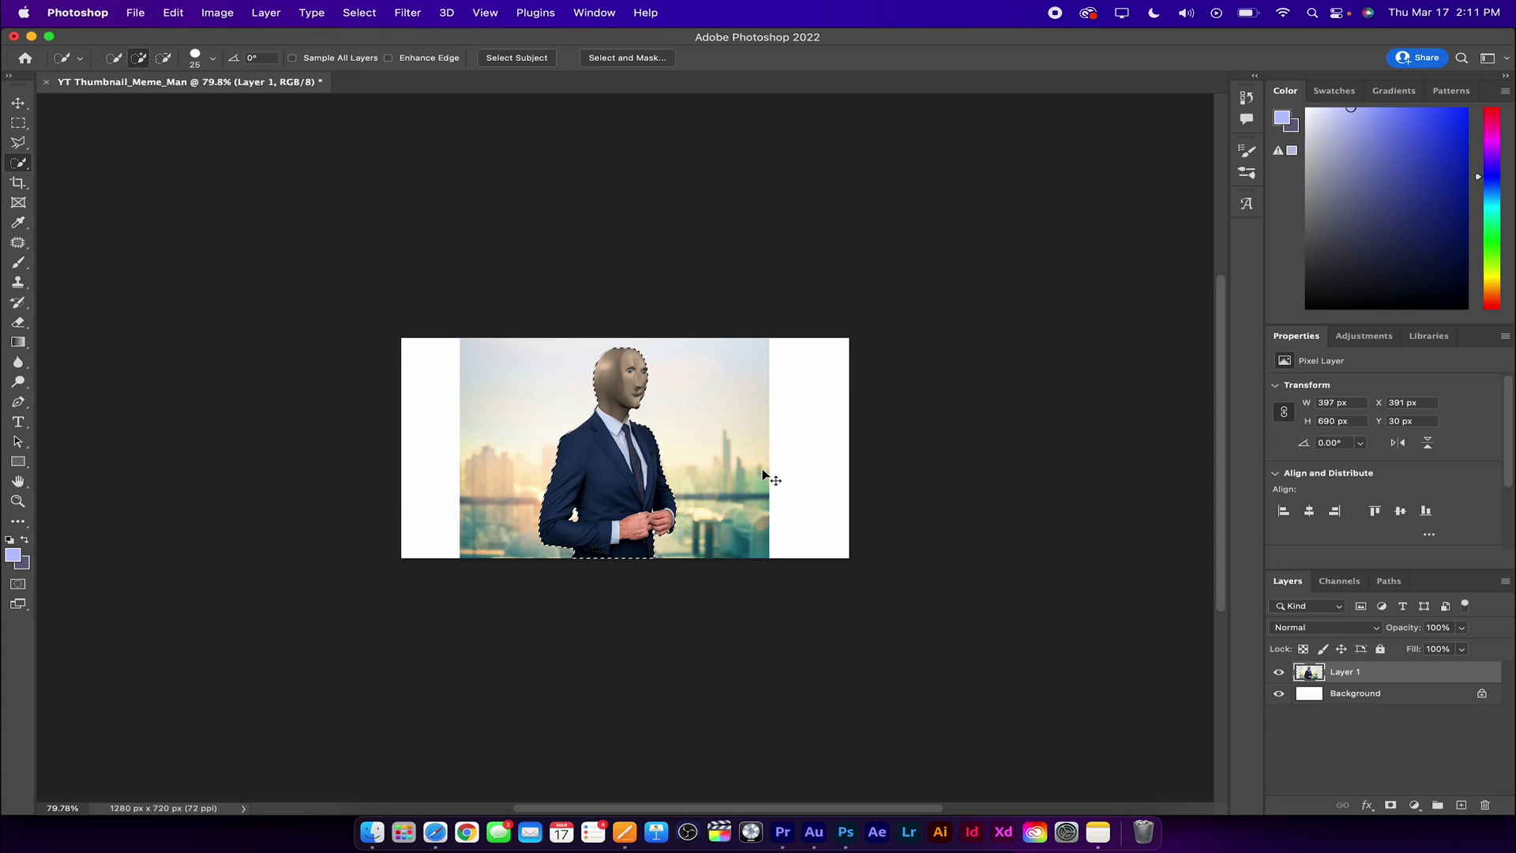
- Copy the selected man onto Layer 2 and delete the original photo Layer 1
key(super+v)
click(1329, 699)
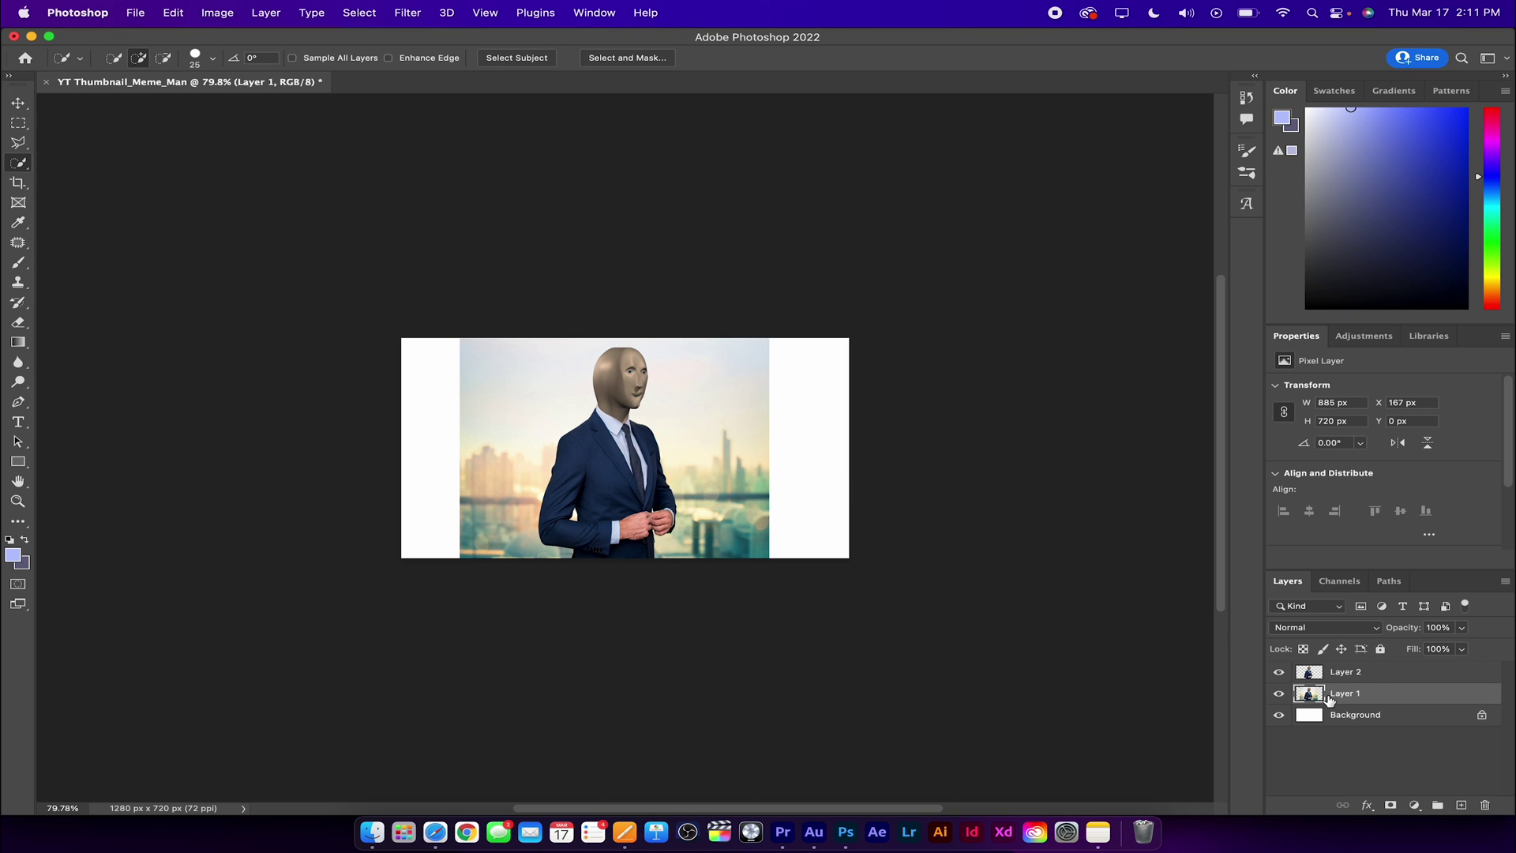
key(BackSpace)
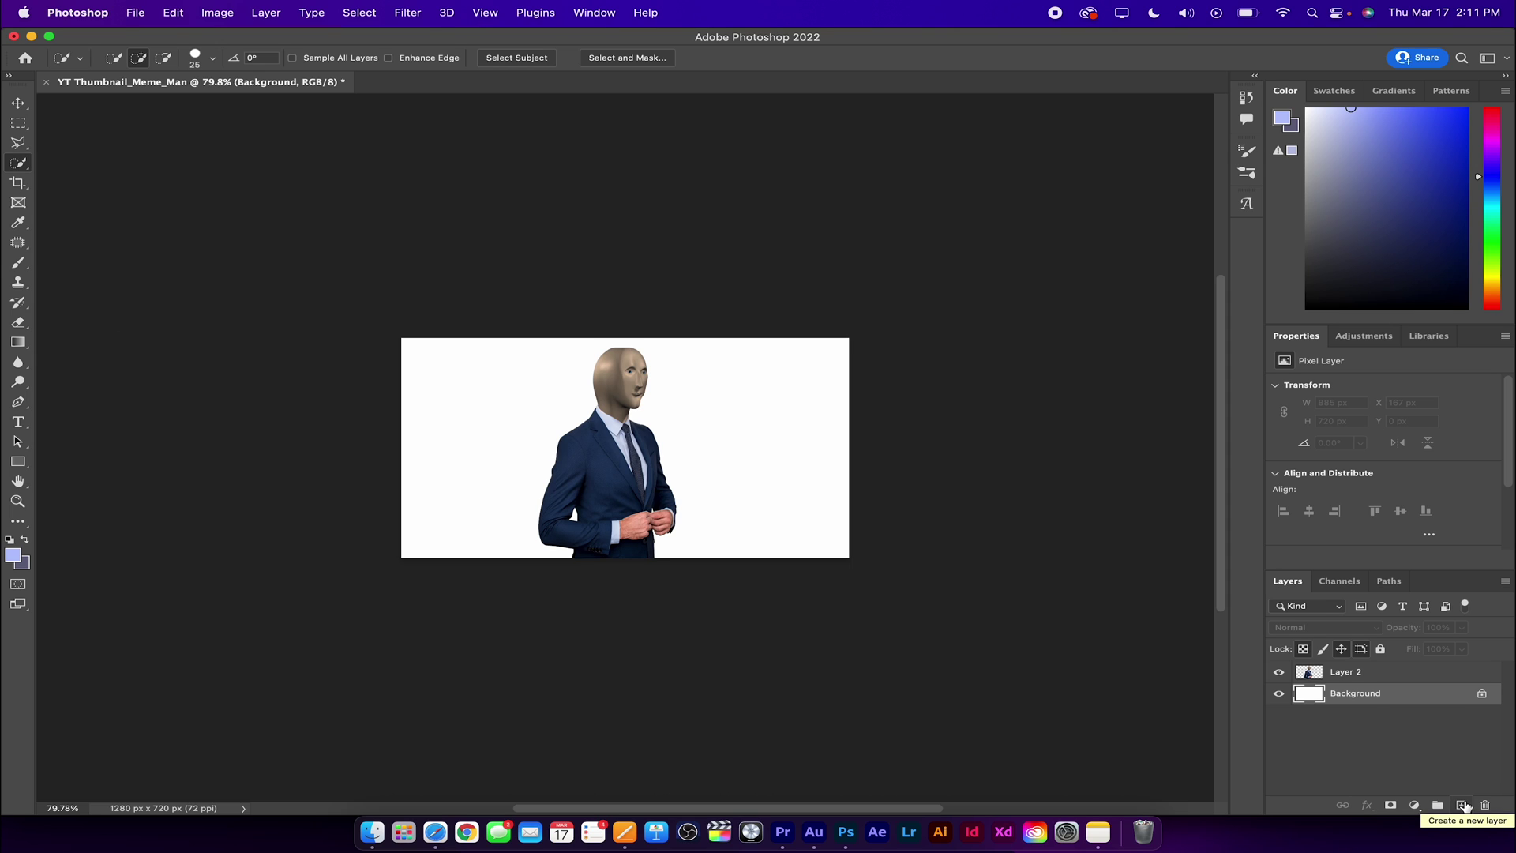
- Add a new layer named 'Background' between Layer 2 and the white Background
click(1465, 806)
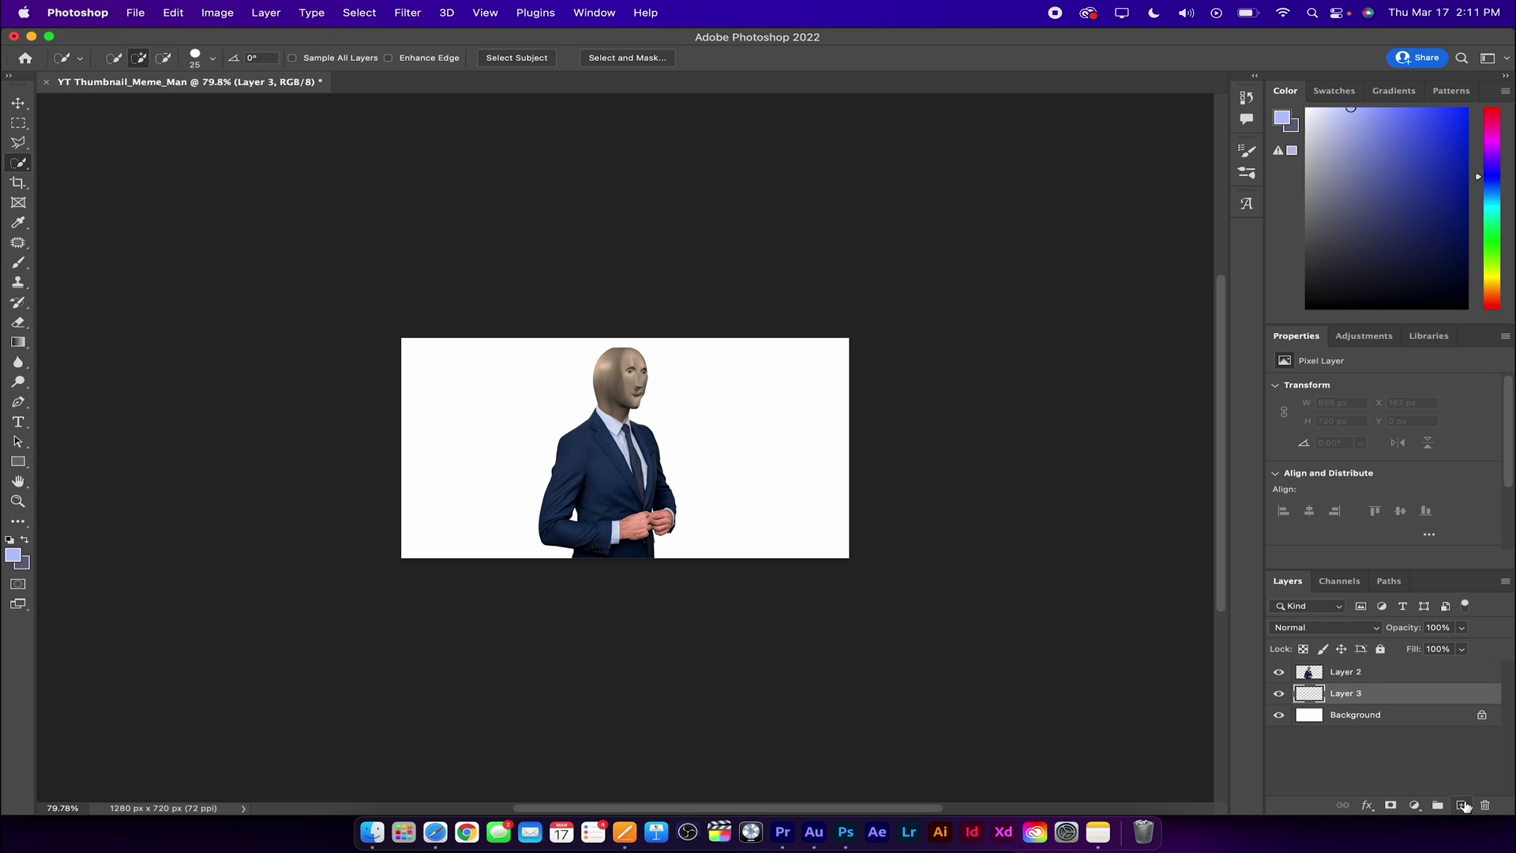
double_click(1353, 695)
text(Background)
key(Return)
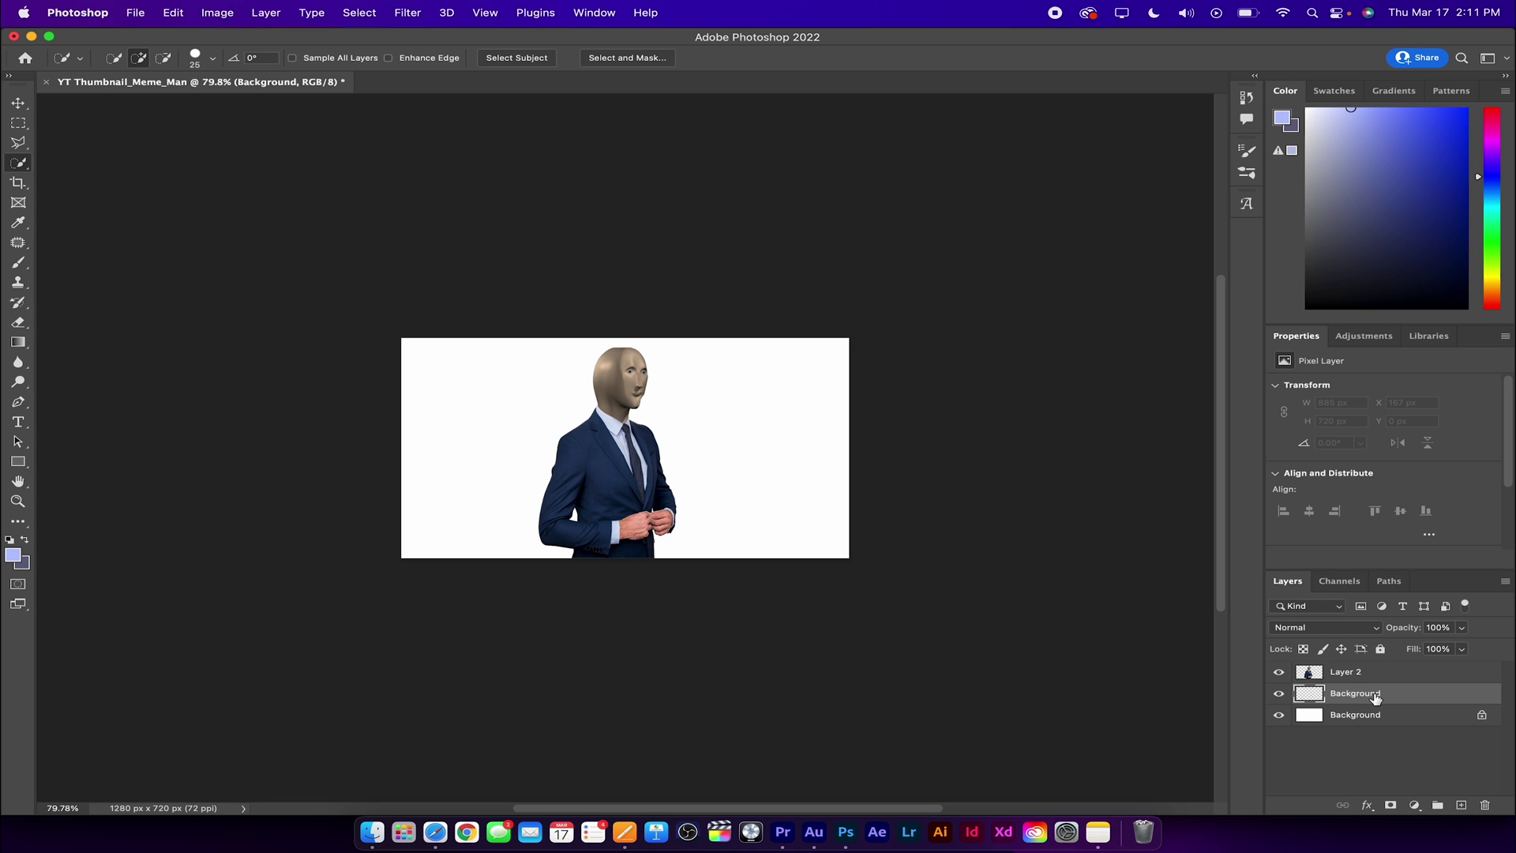
mouse_move(1375, 694)
mouse_down()
mouse_move(1372, 669)
mouse_move(1372, 701)
mouse_up()
- Hide the white Background layer and switch to the Paint Bucket tool
click(1280, 716)
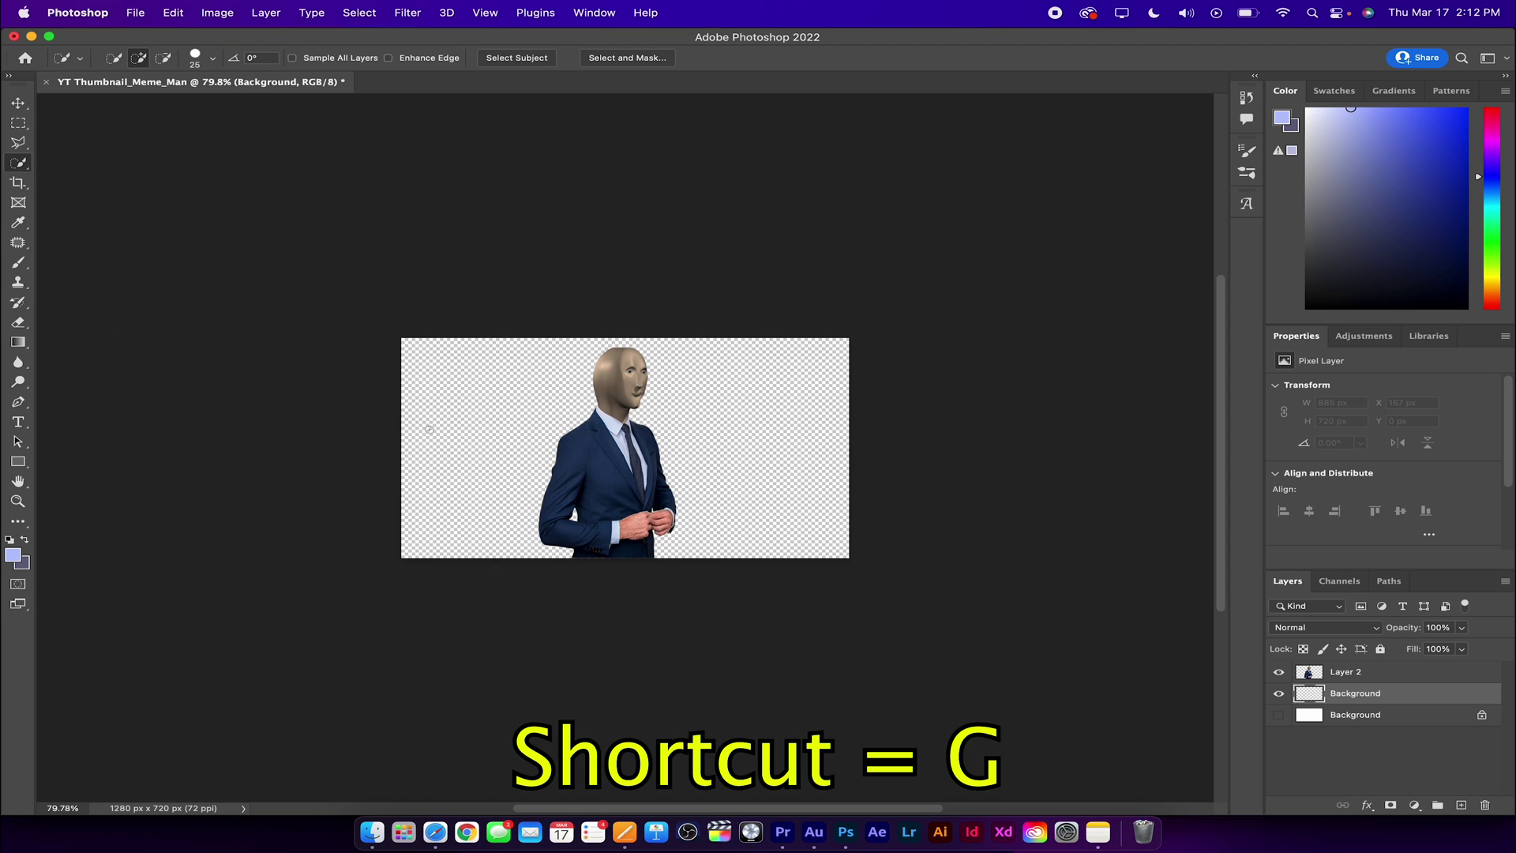
key(g)
right_click(19, 341)
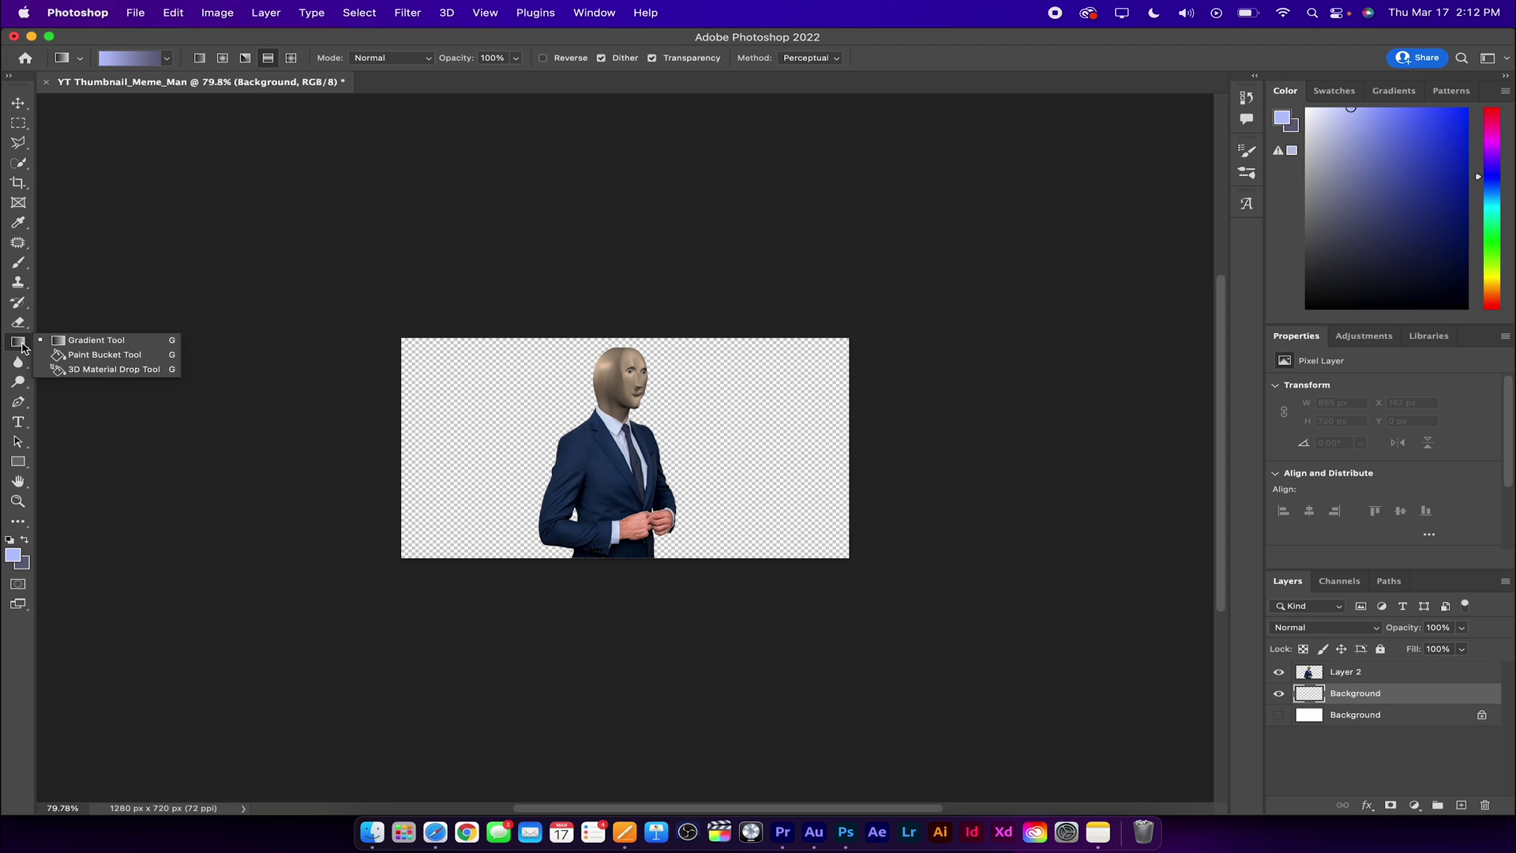
click(100, 355)
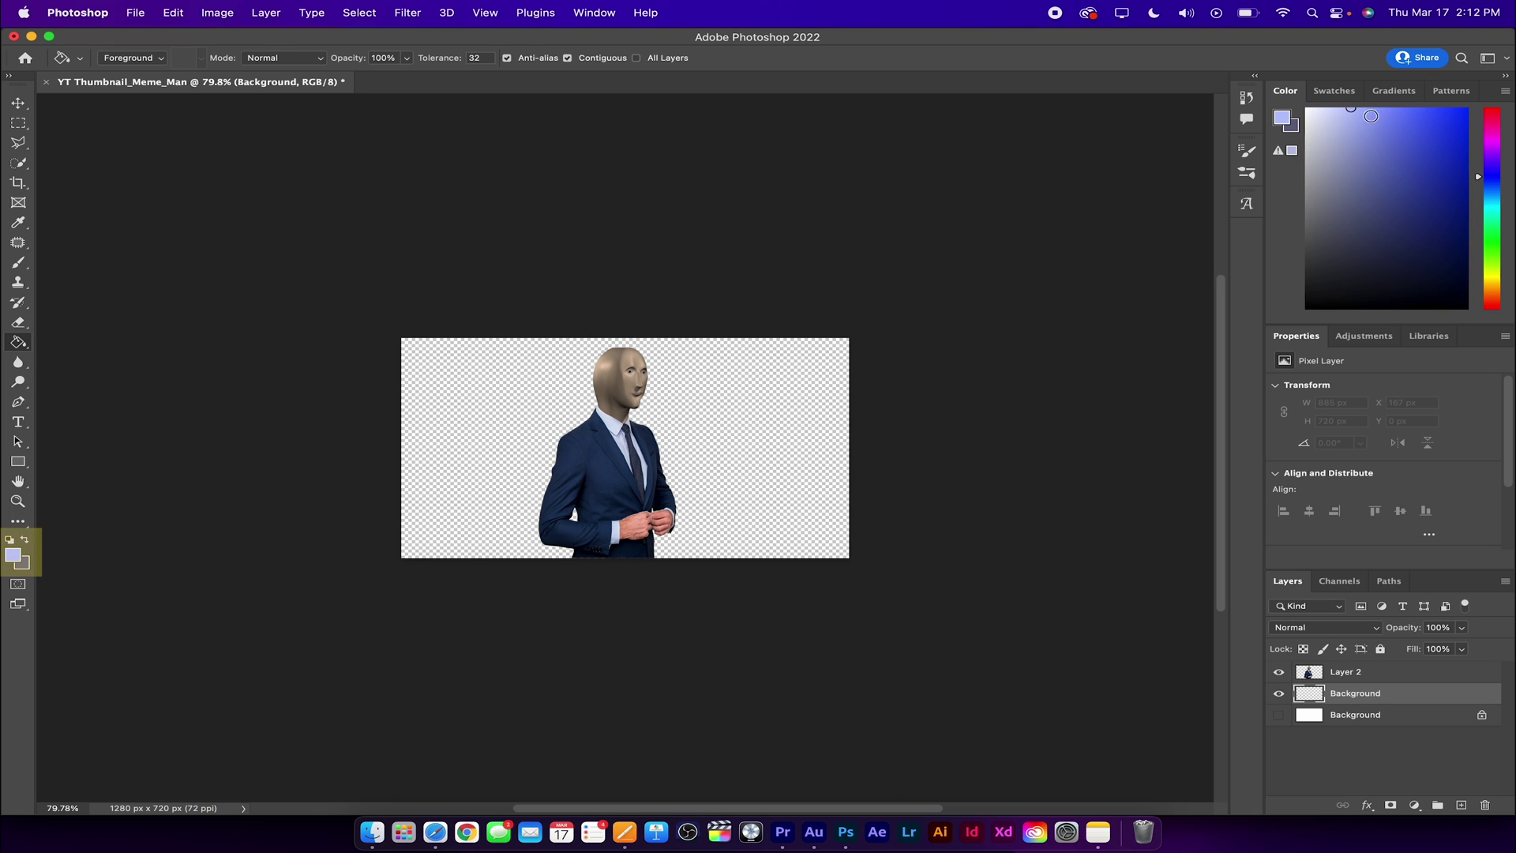
- Set the foreground colour to light periwinkle #b7c3fd, test a fill, then undo it
drag(1406, 146, 1349, 109)
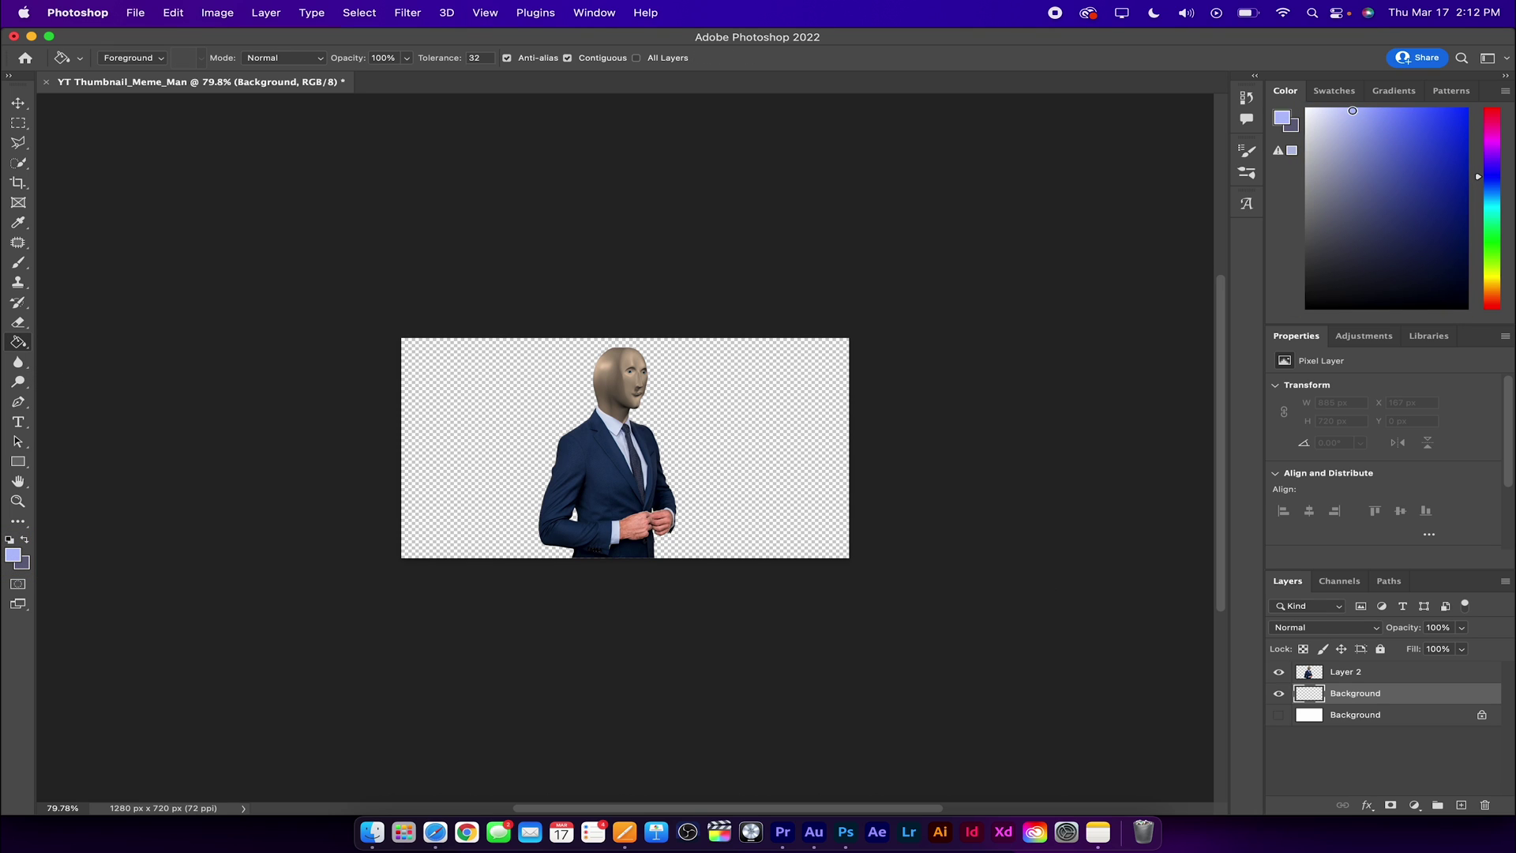
click(11, 553)
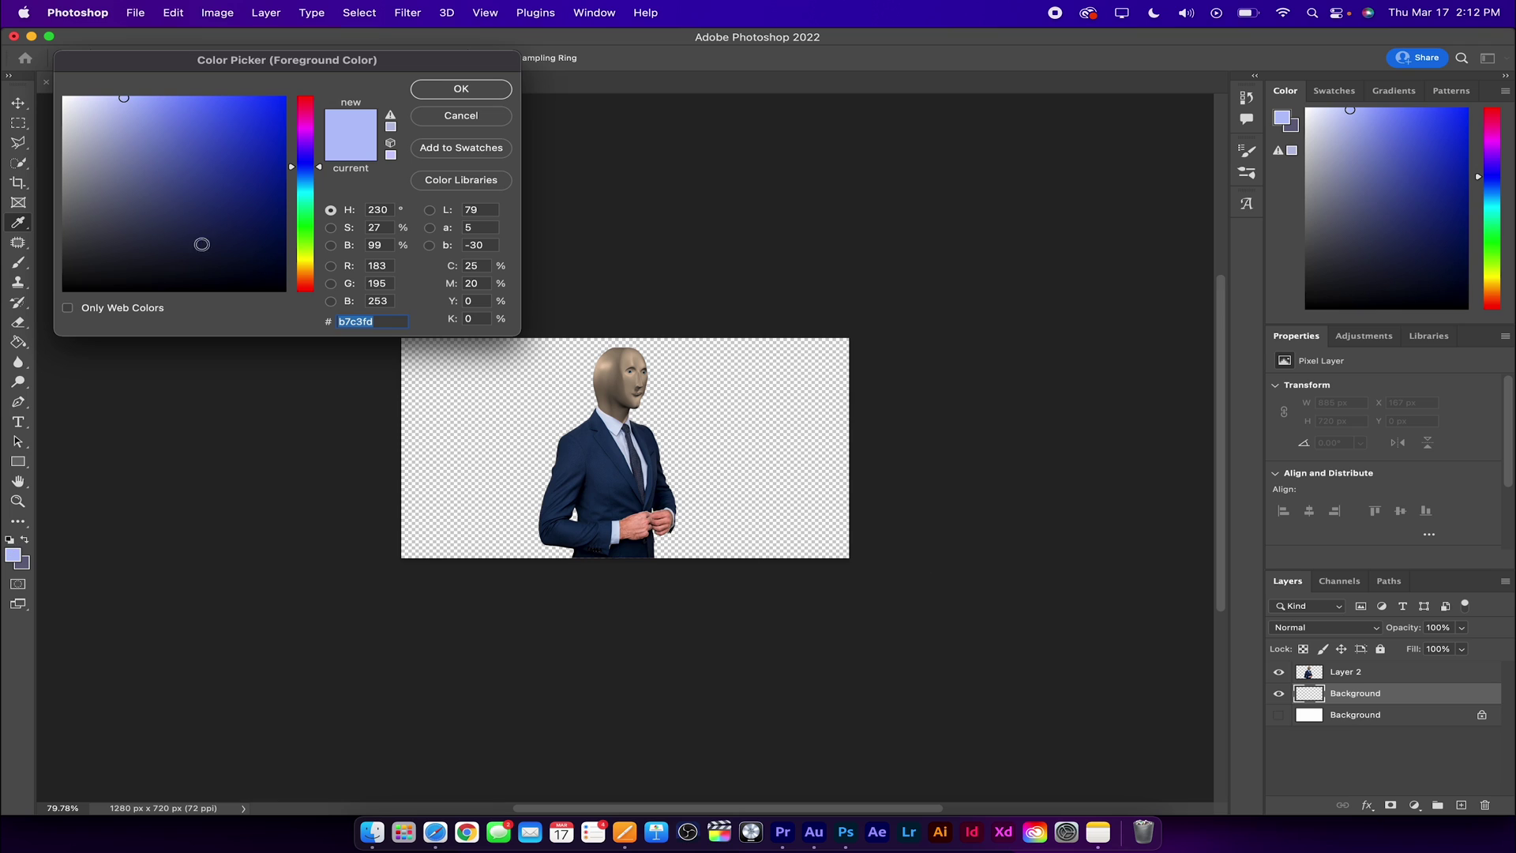
click(461, 89)
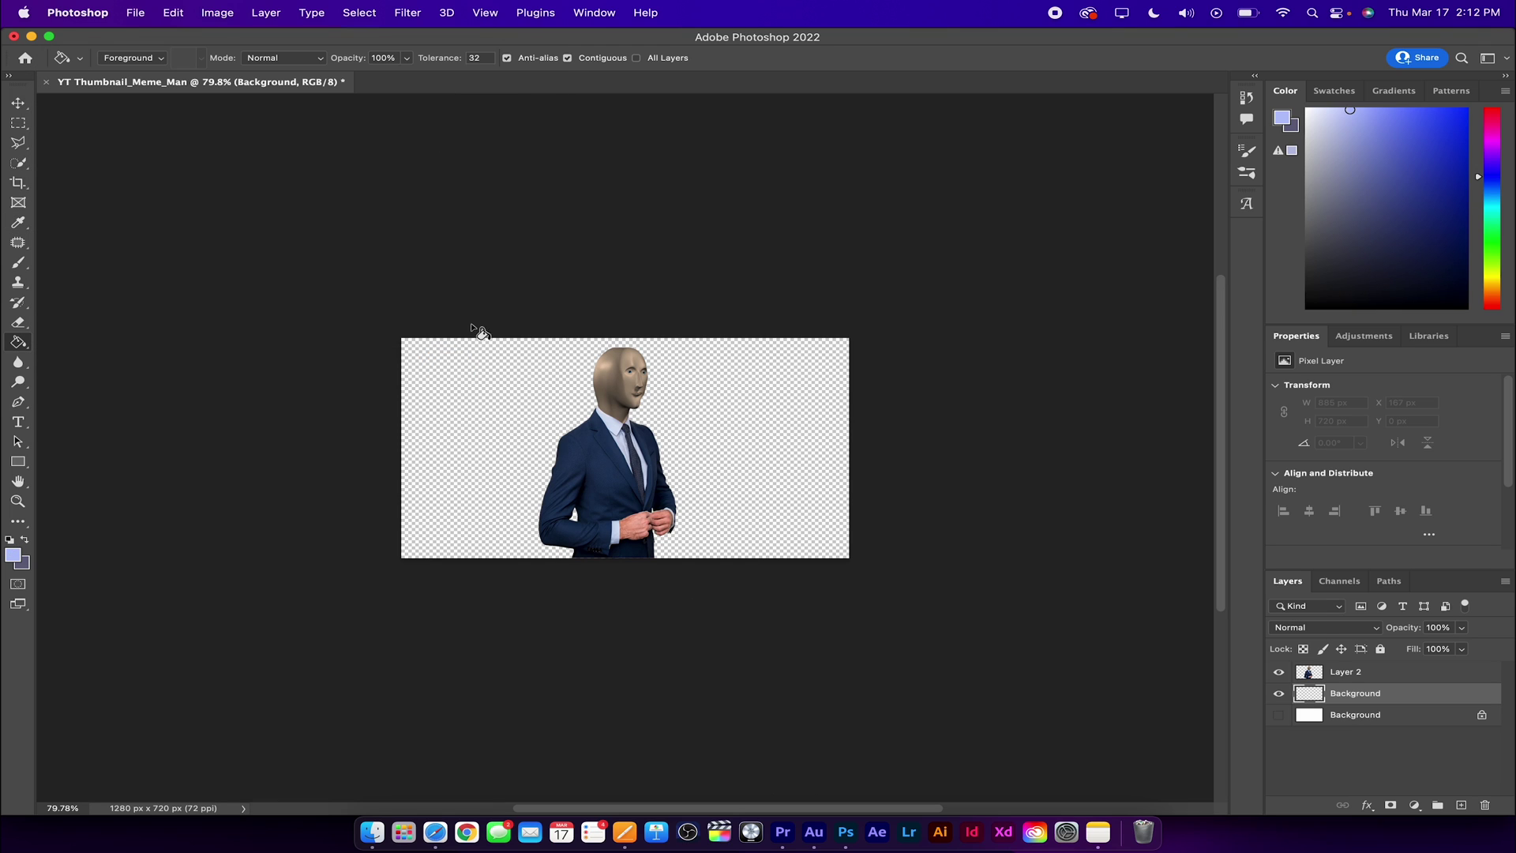
click(488, 399)
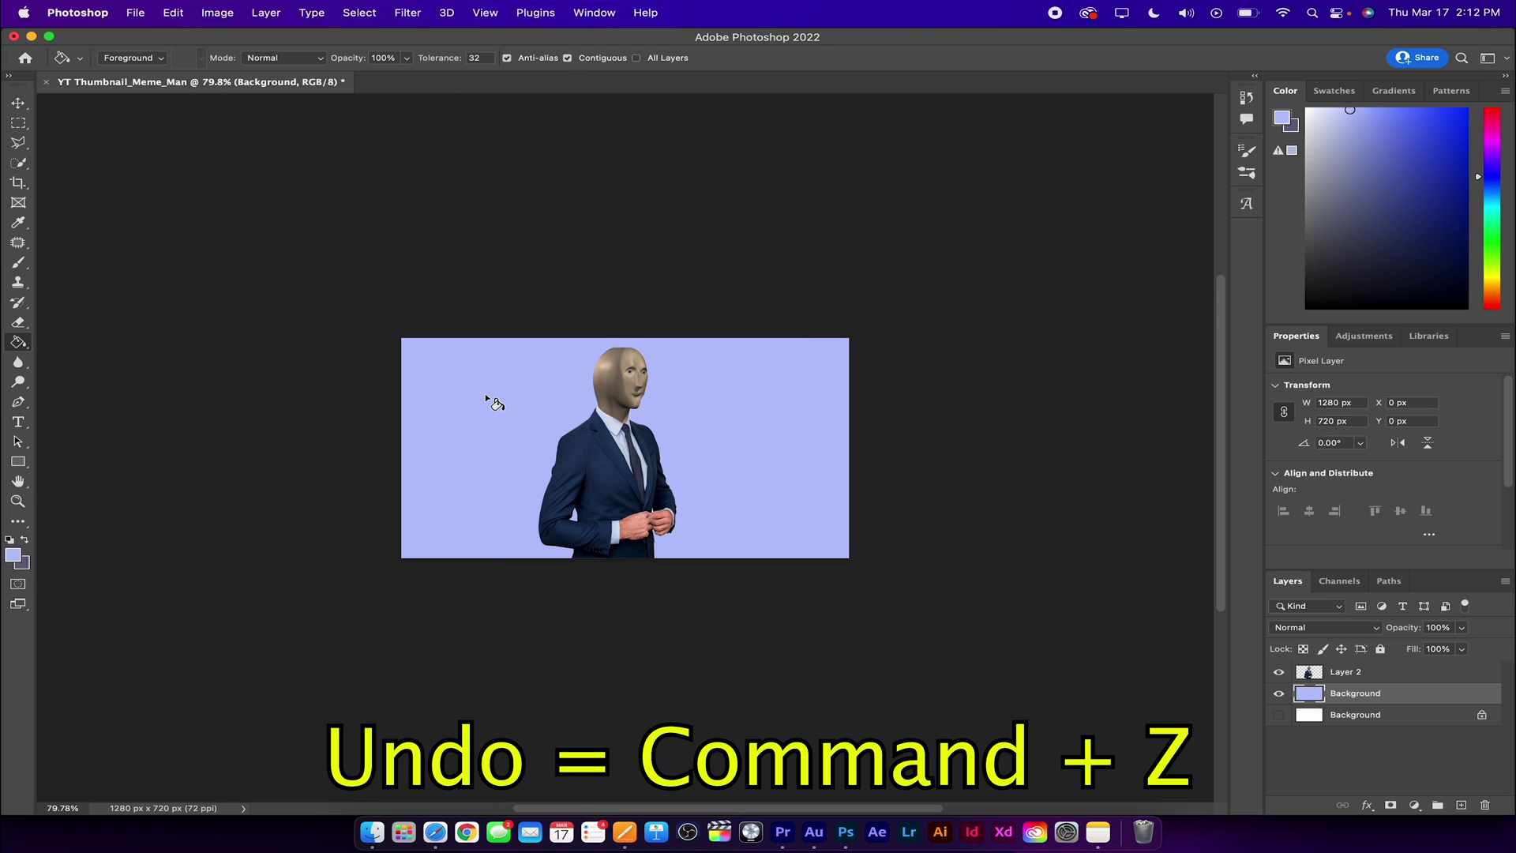
key(super+z)
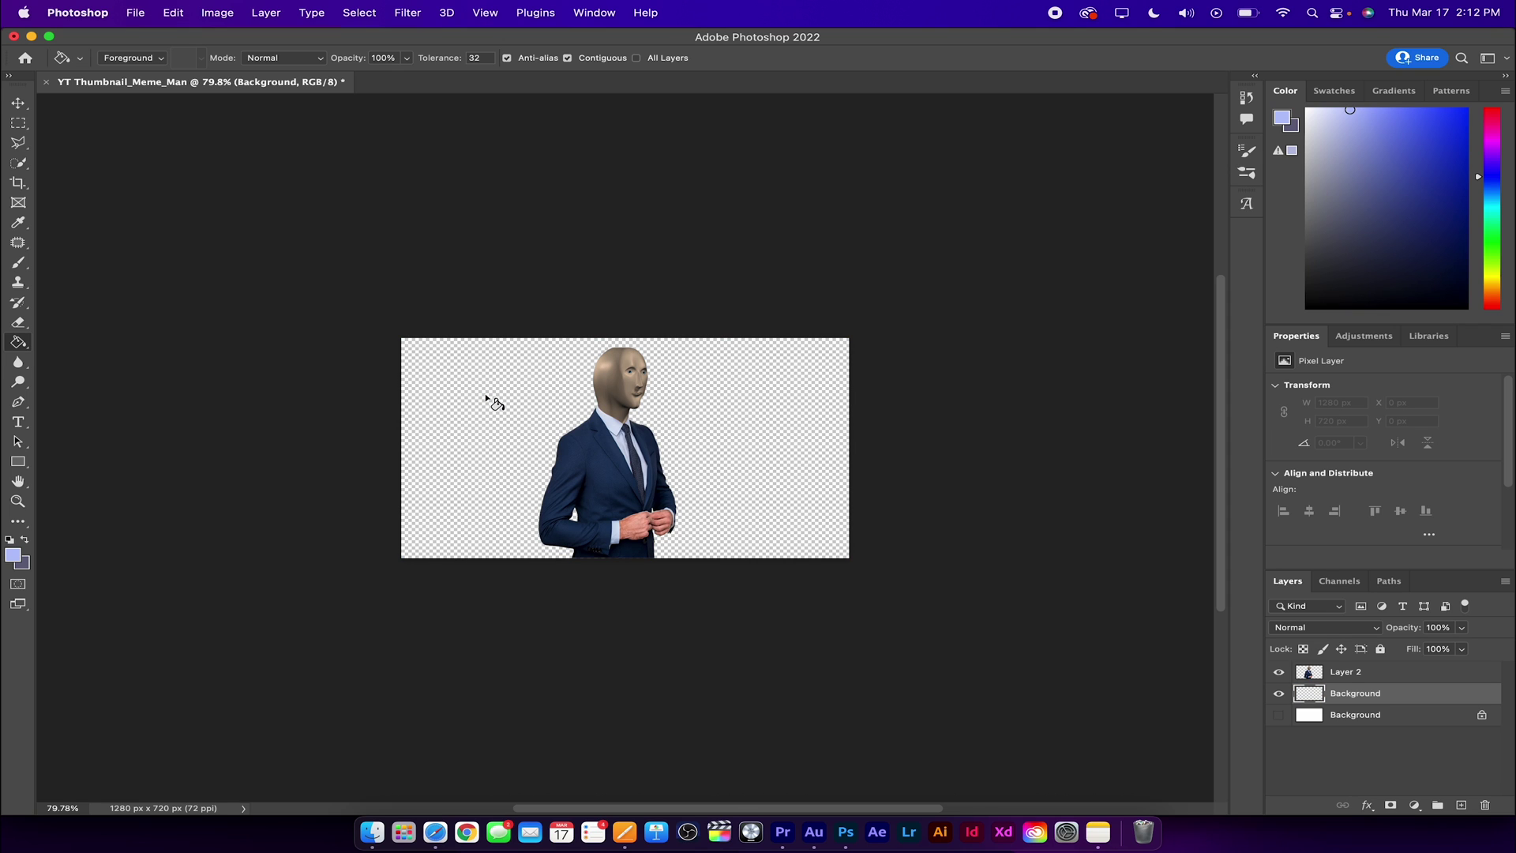
- Use the Gradient tool with light periwinkle foreground and dark grey-purple background colours
right_click(19, 343)
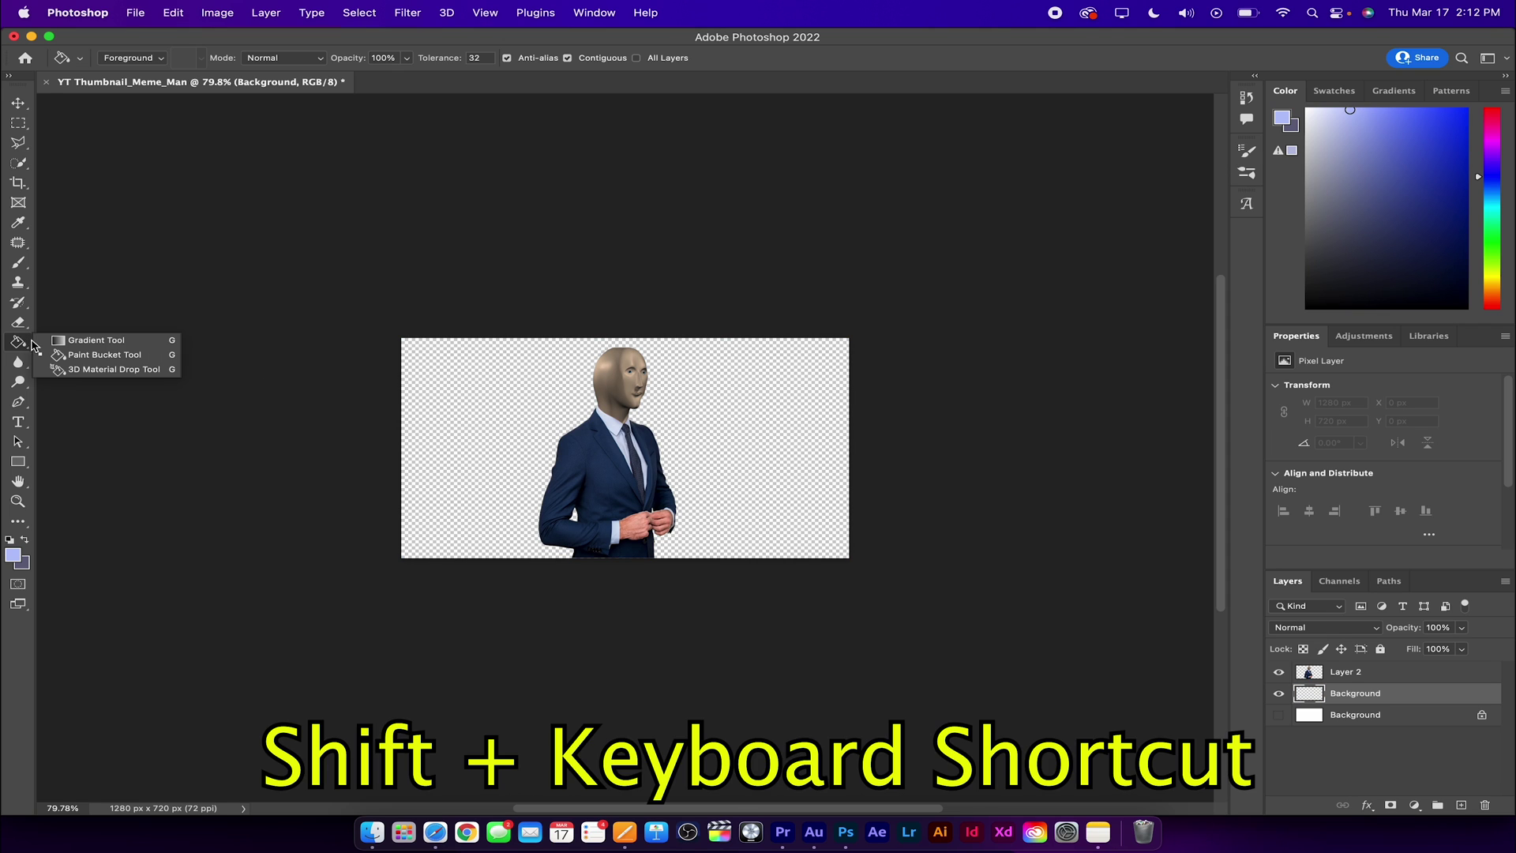
click(71, 343)
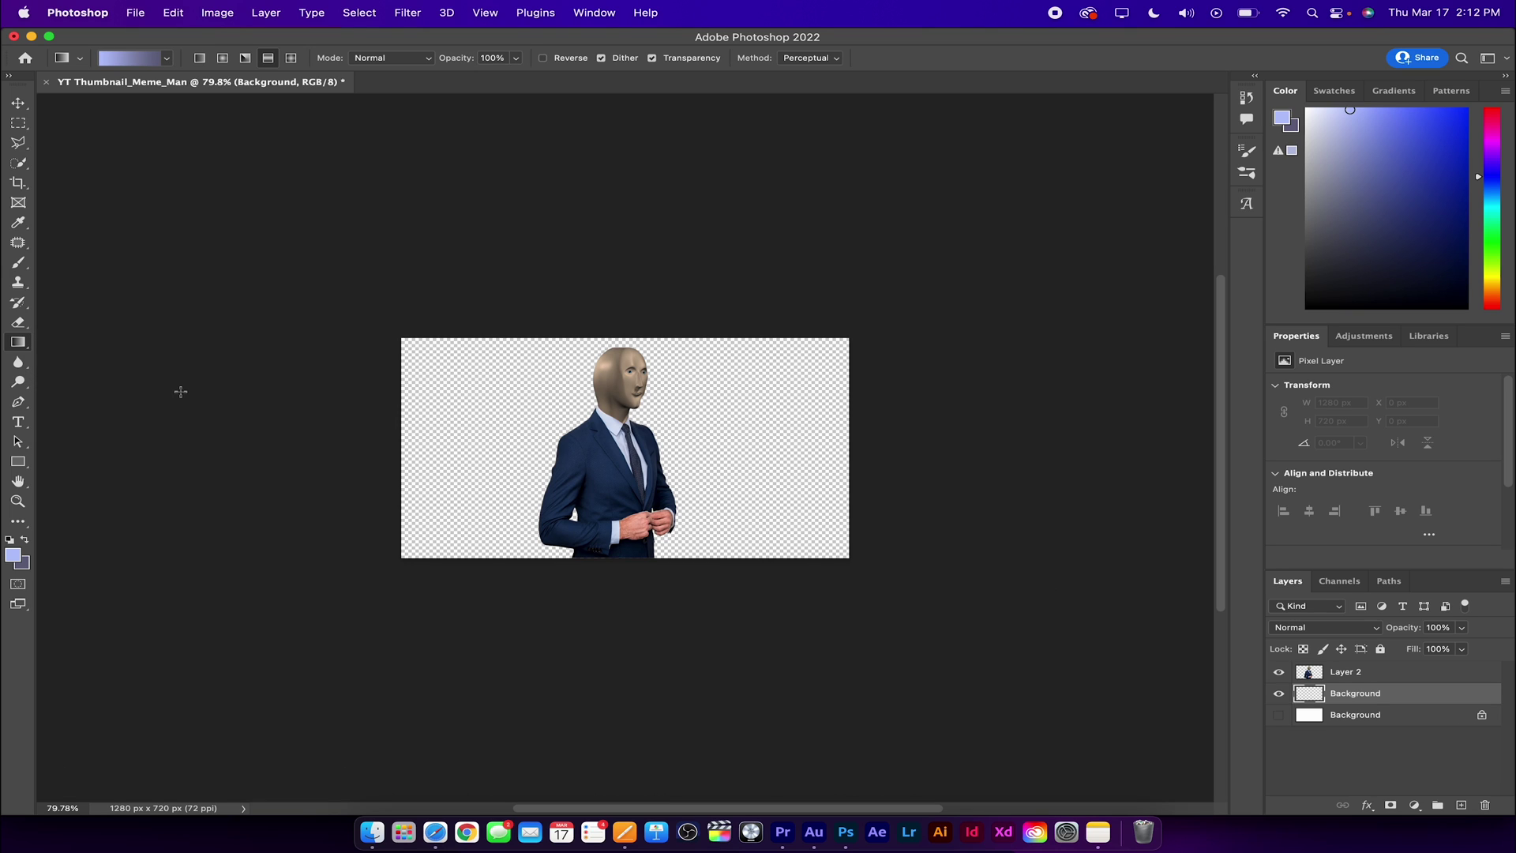
click(18, 556)
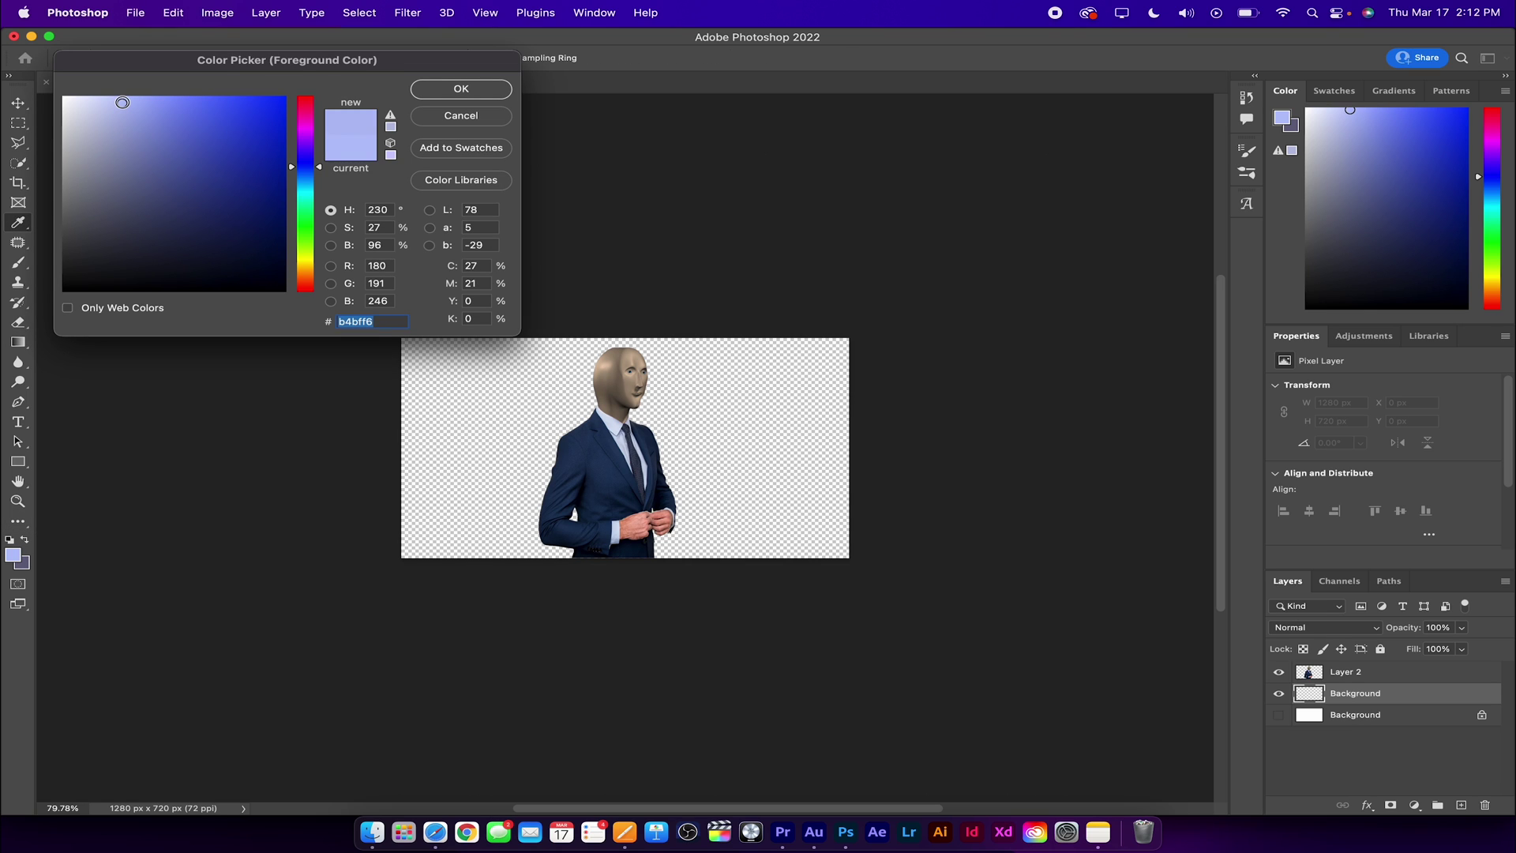
click(461, 90)
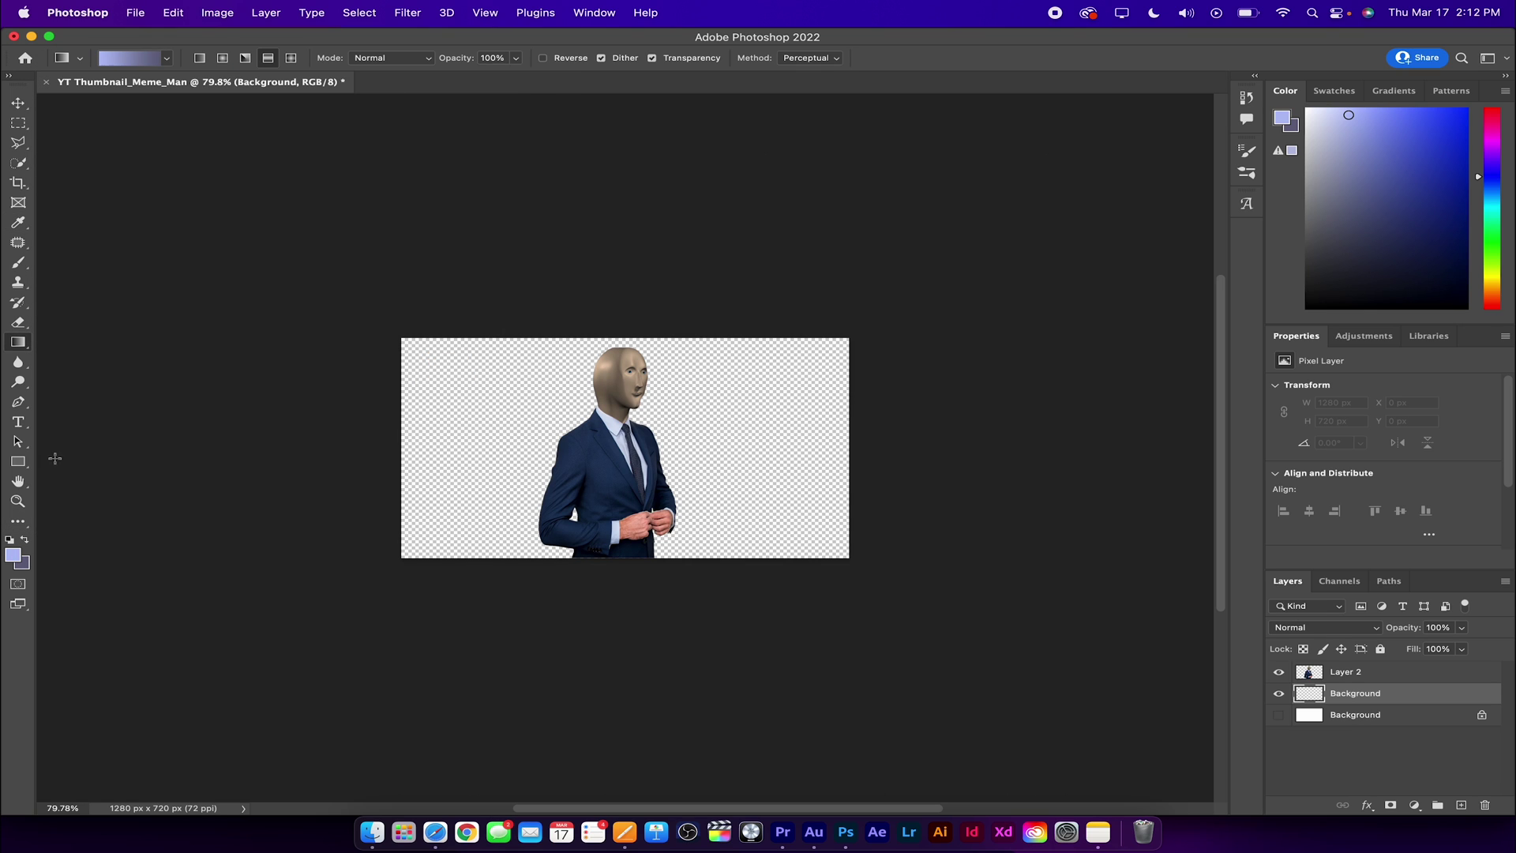
click(29, 566)
mouse_move(127, 303)
mouse_down()
mouse_move(133, 210)
mouse_move(104, 202)
mouse_up()
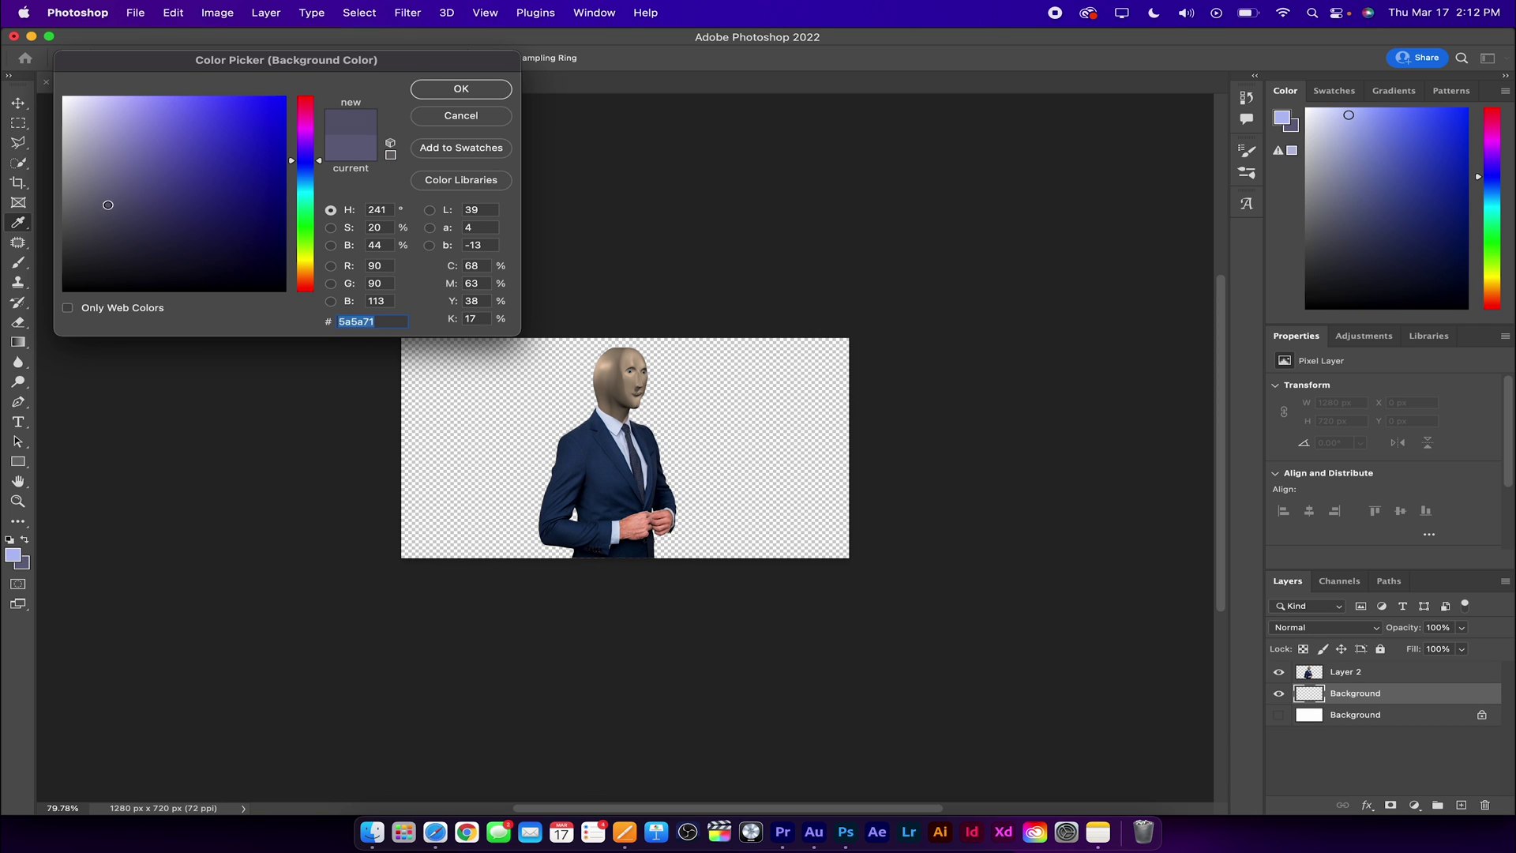
click(463, 89)
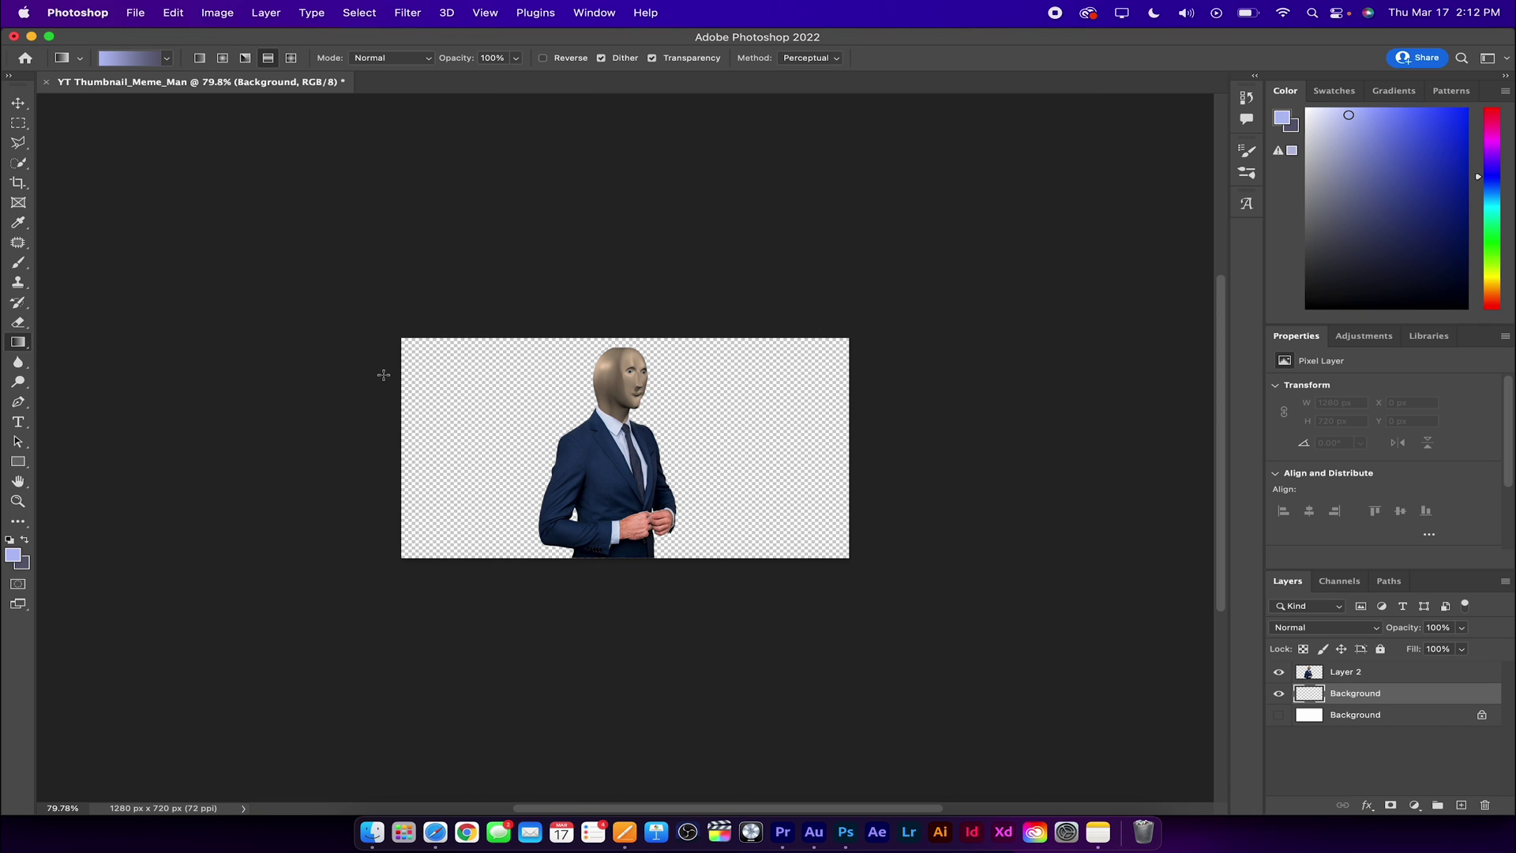
- Draw and undo several trial gradients on the Background layer, ending with a horizontal one
drag(382, 376, 477, 423)
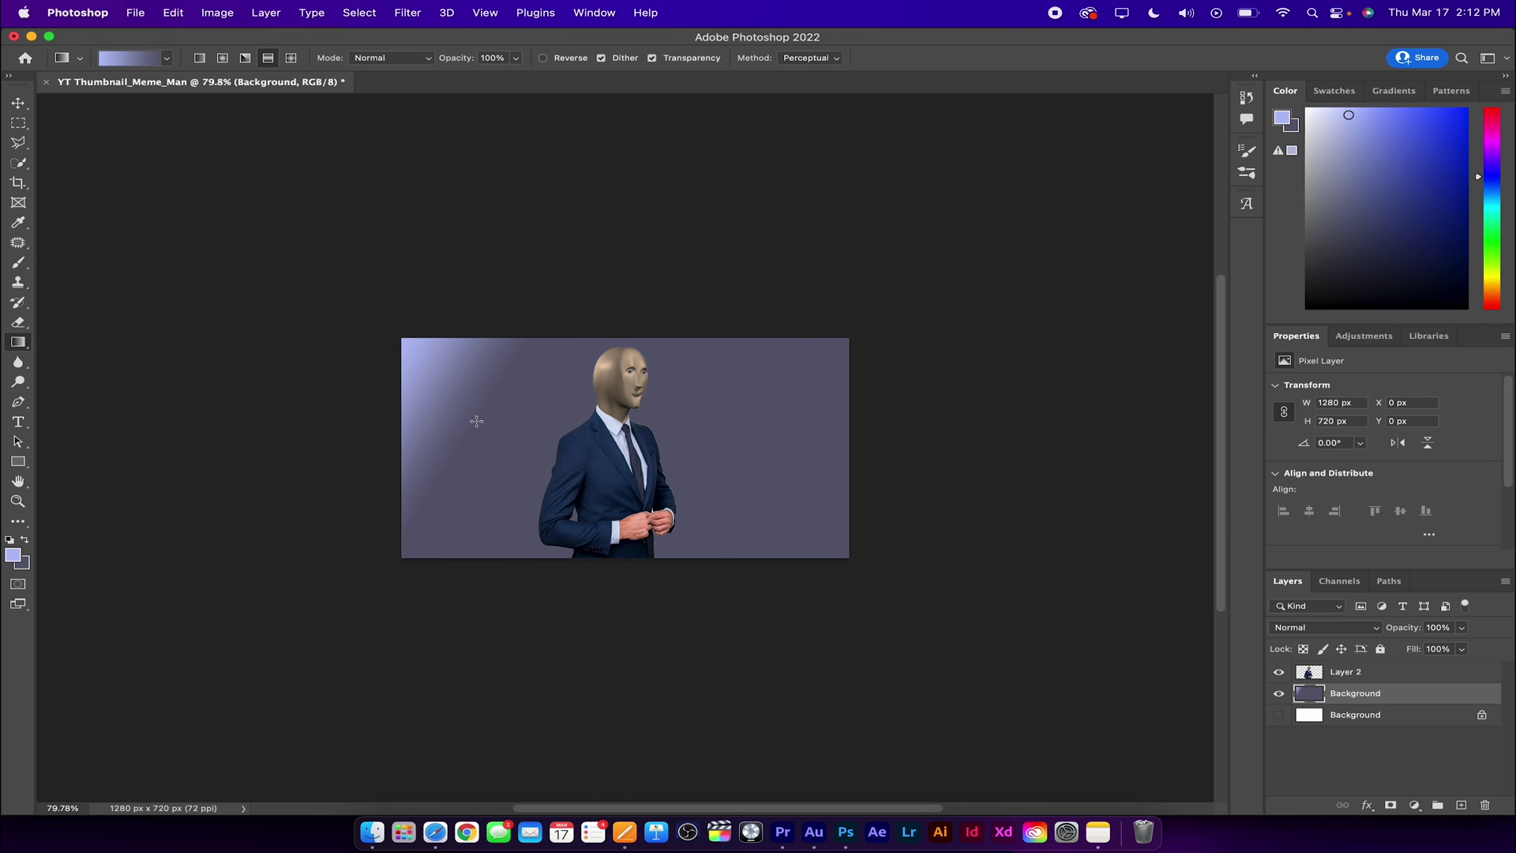
key(super+z)
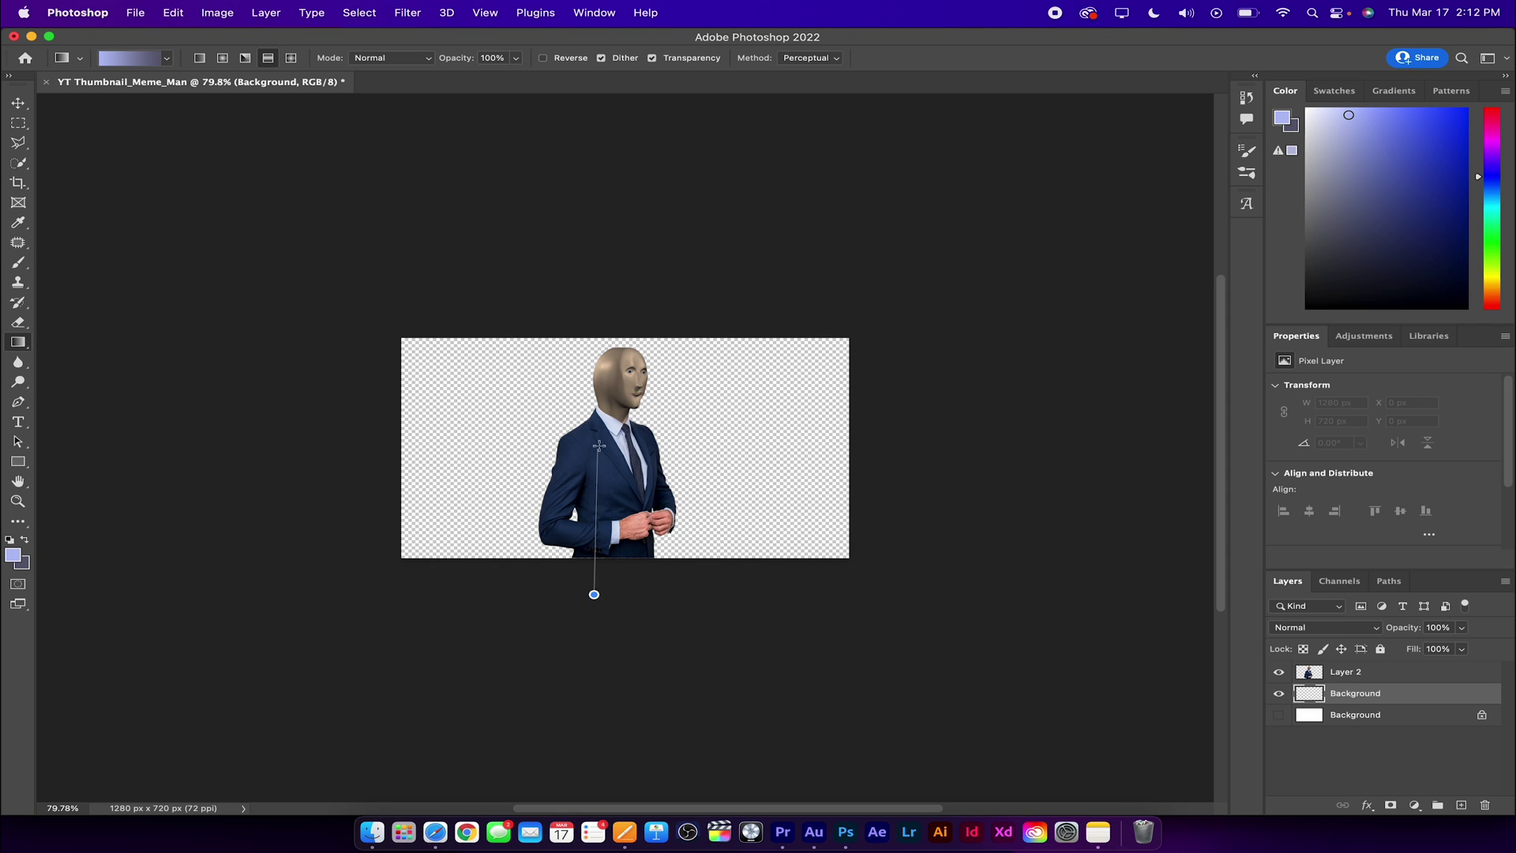
drag(590, 598, 603, 436)
key(super+z)
drag(805, 450, 911, 460)
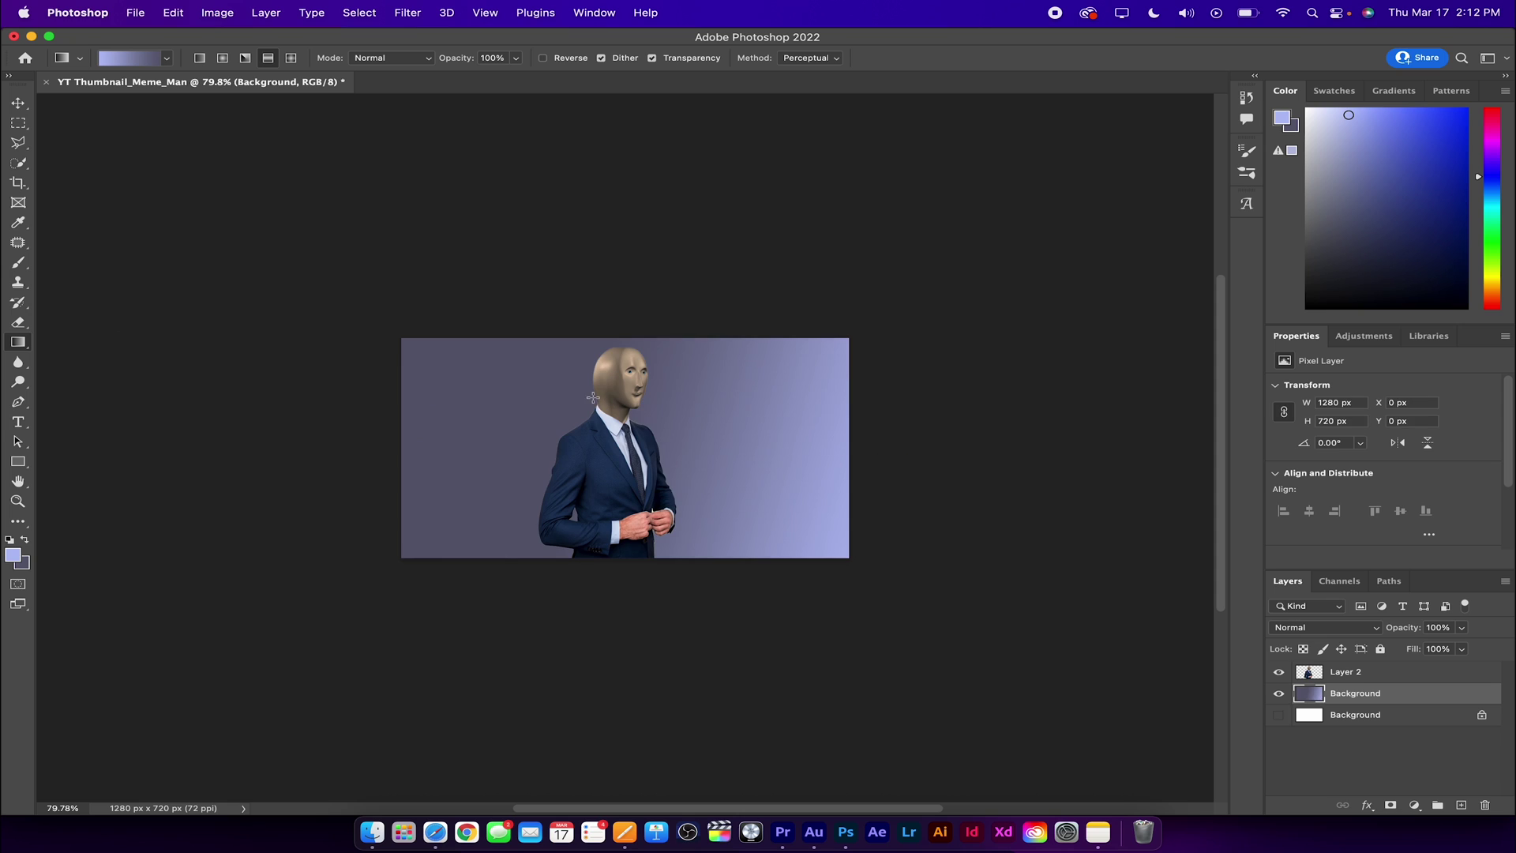
key(super+z)
drag(415, 521, 842, 408)
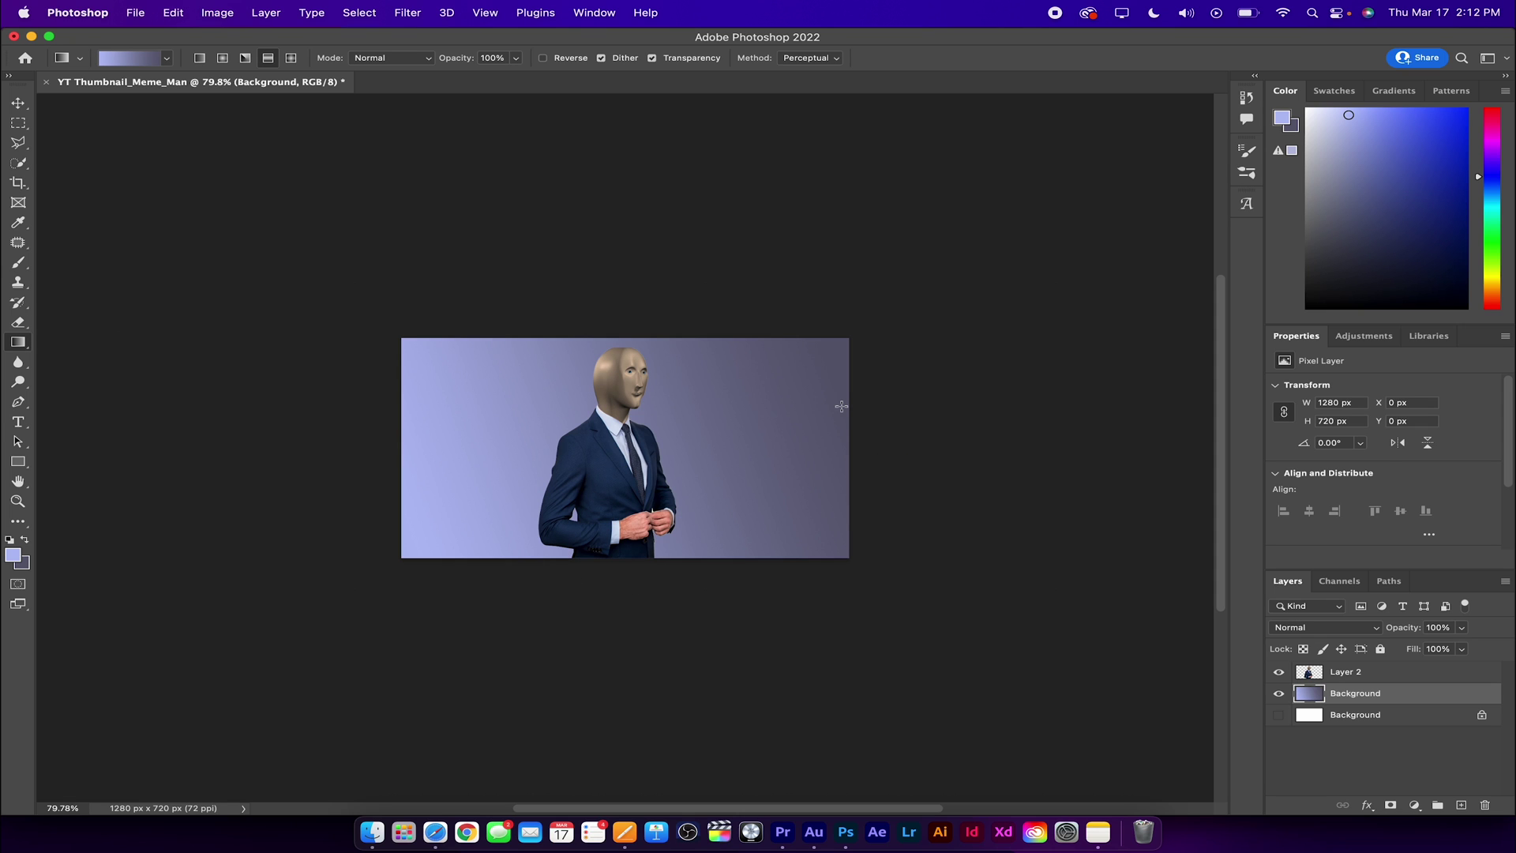
key(super+z)
mouse_move(593, 386)
mouse_down()
mouse_move(958, 420)
mouse_move(519, 412)
mouse_up()
key(super+z)
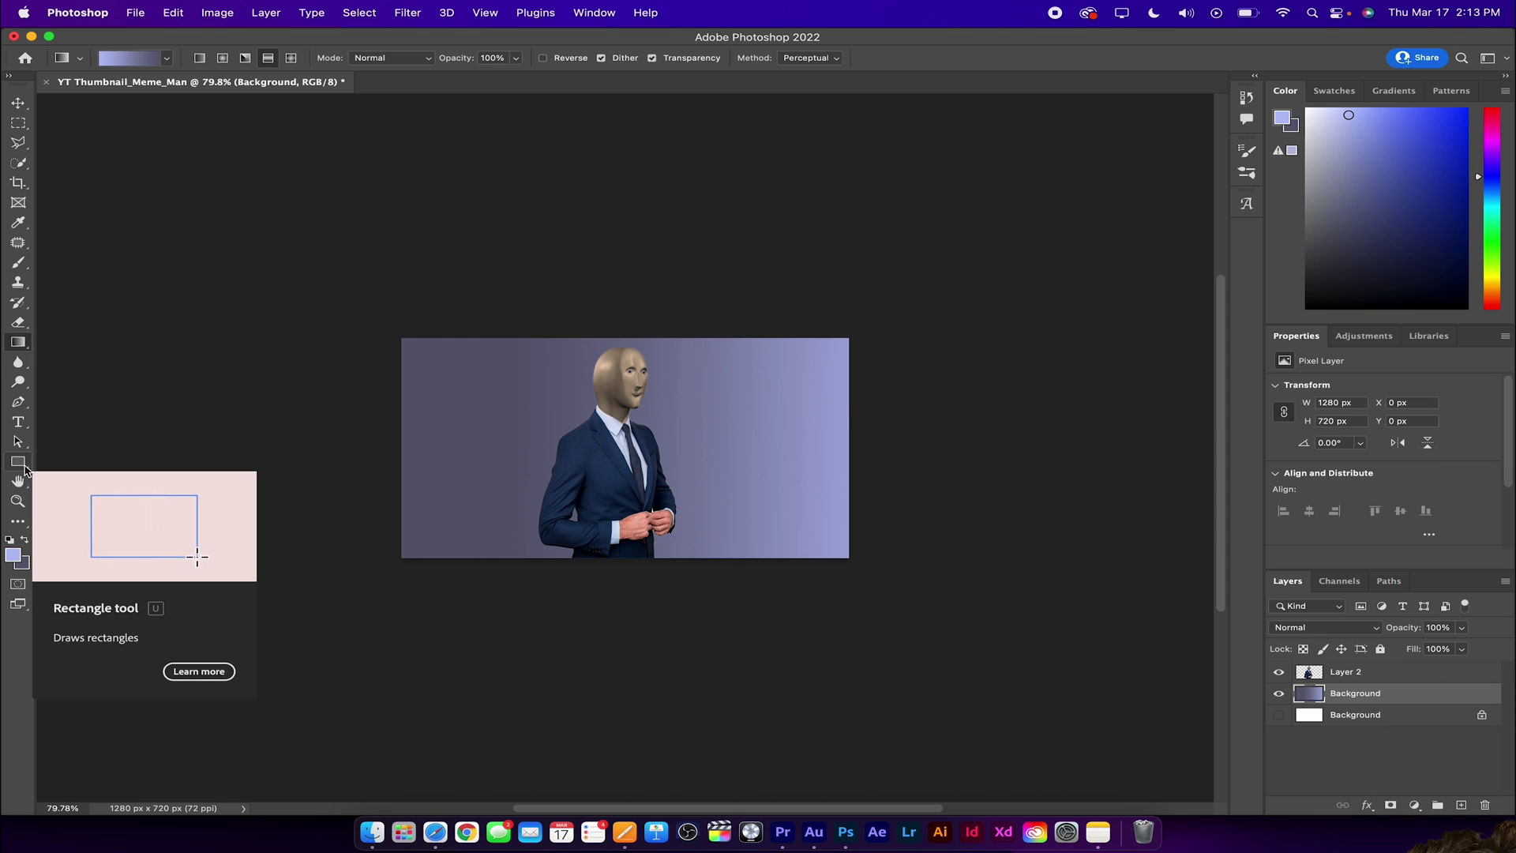
- Draw a tall thin black-filled rectangle at the canvas's left edge
click(19, 462)
click(196, 57)
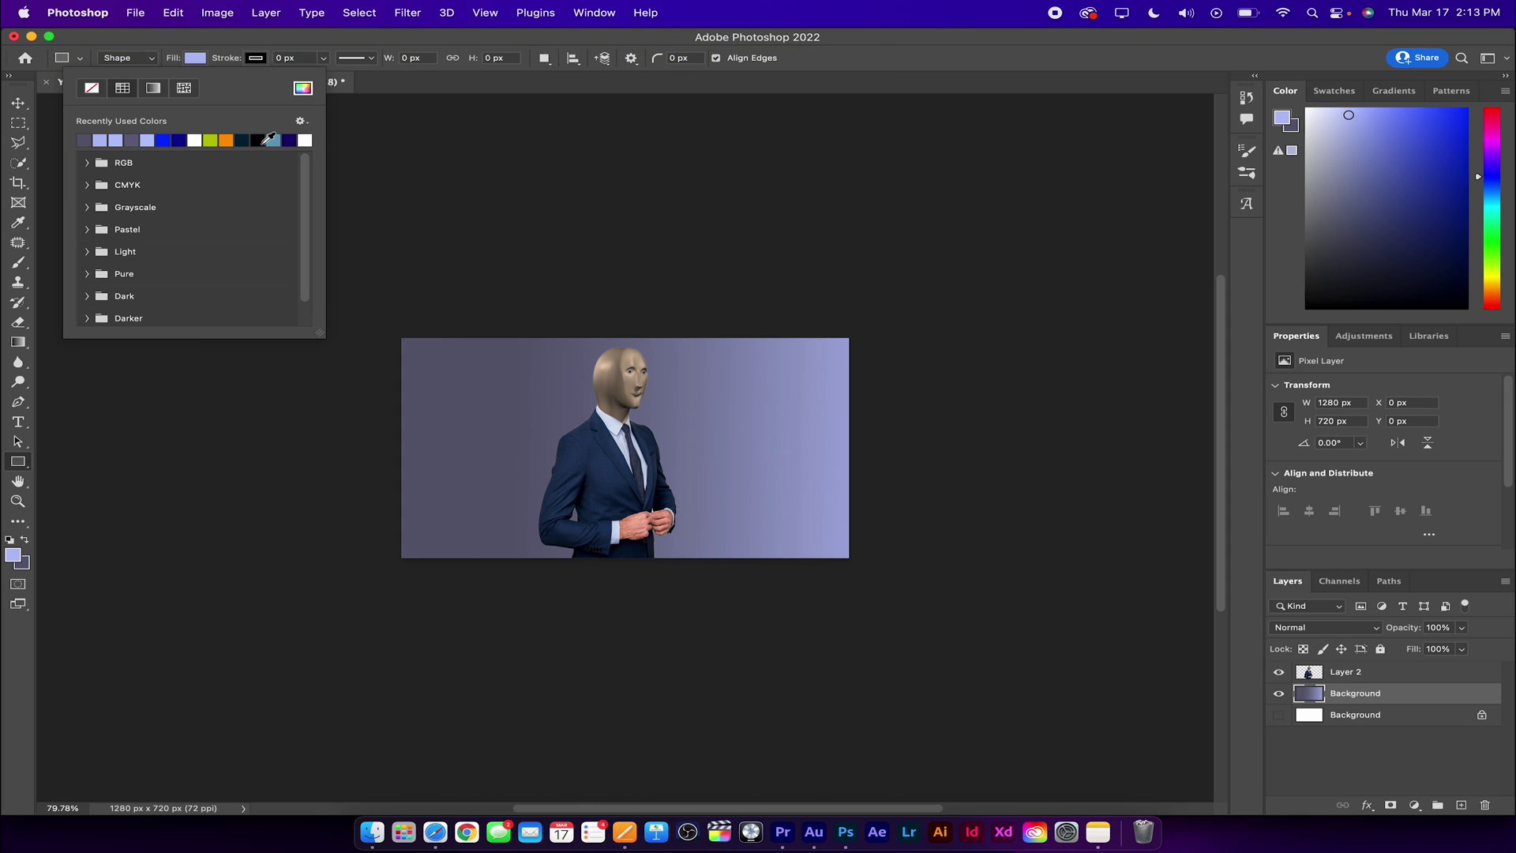
click(269, 141)
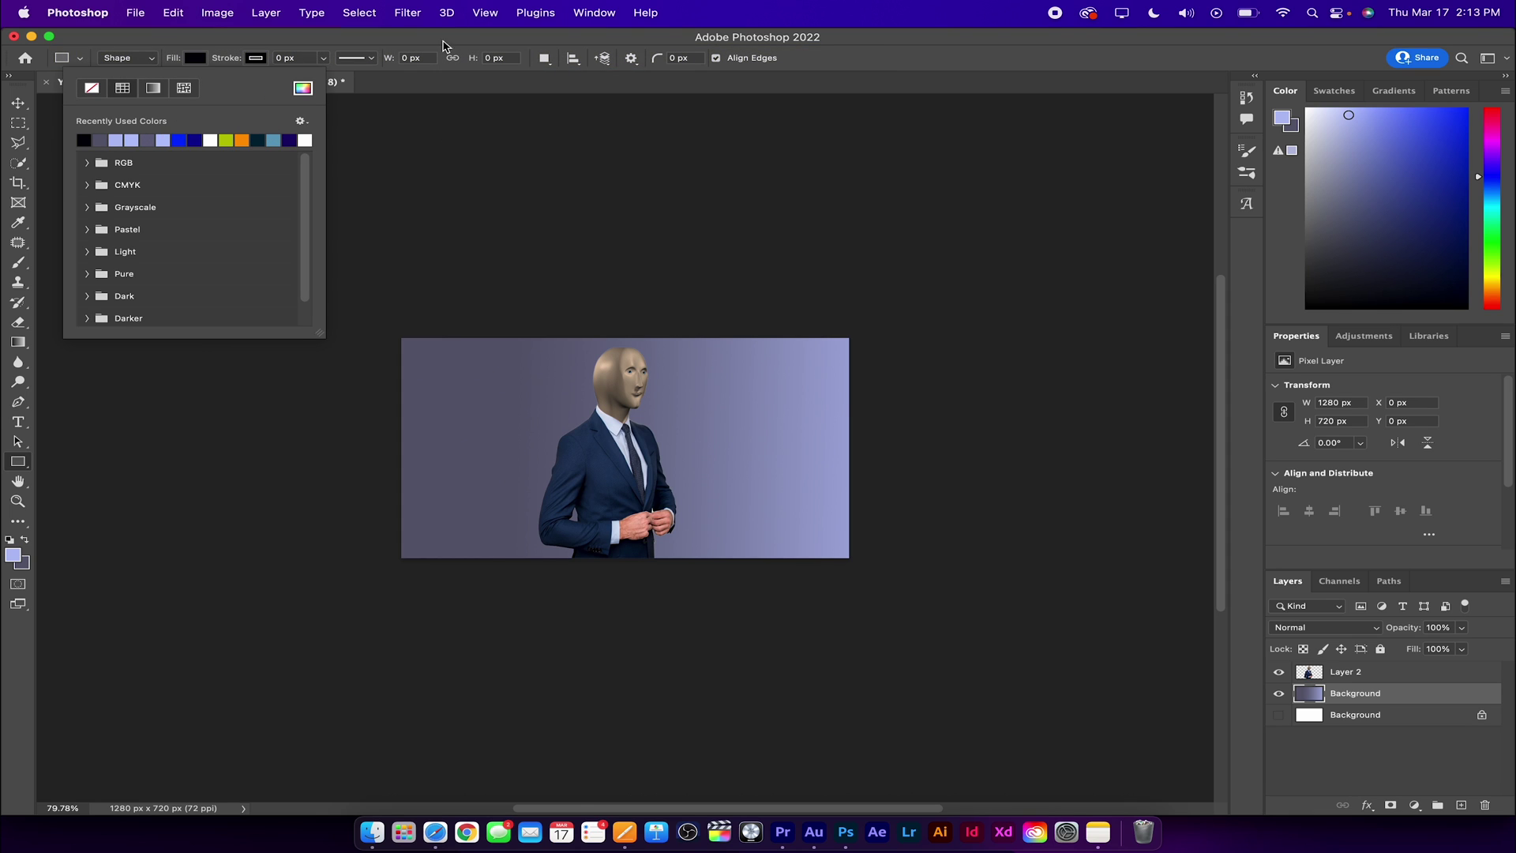
drag(391, 327, 401, 551)
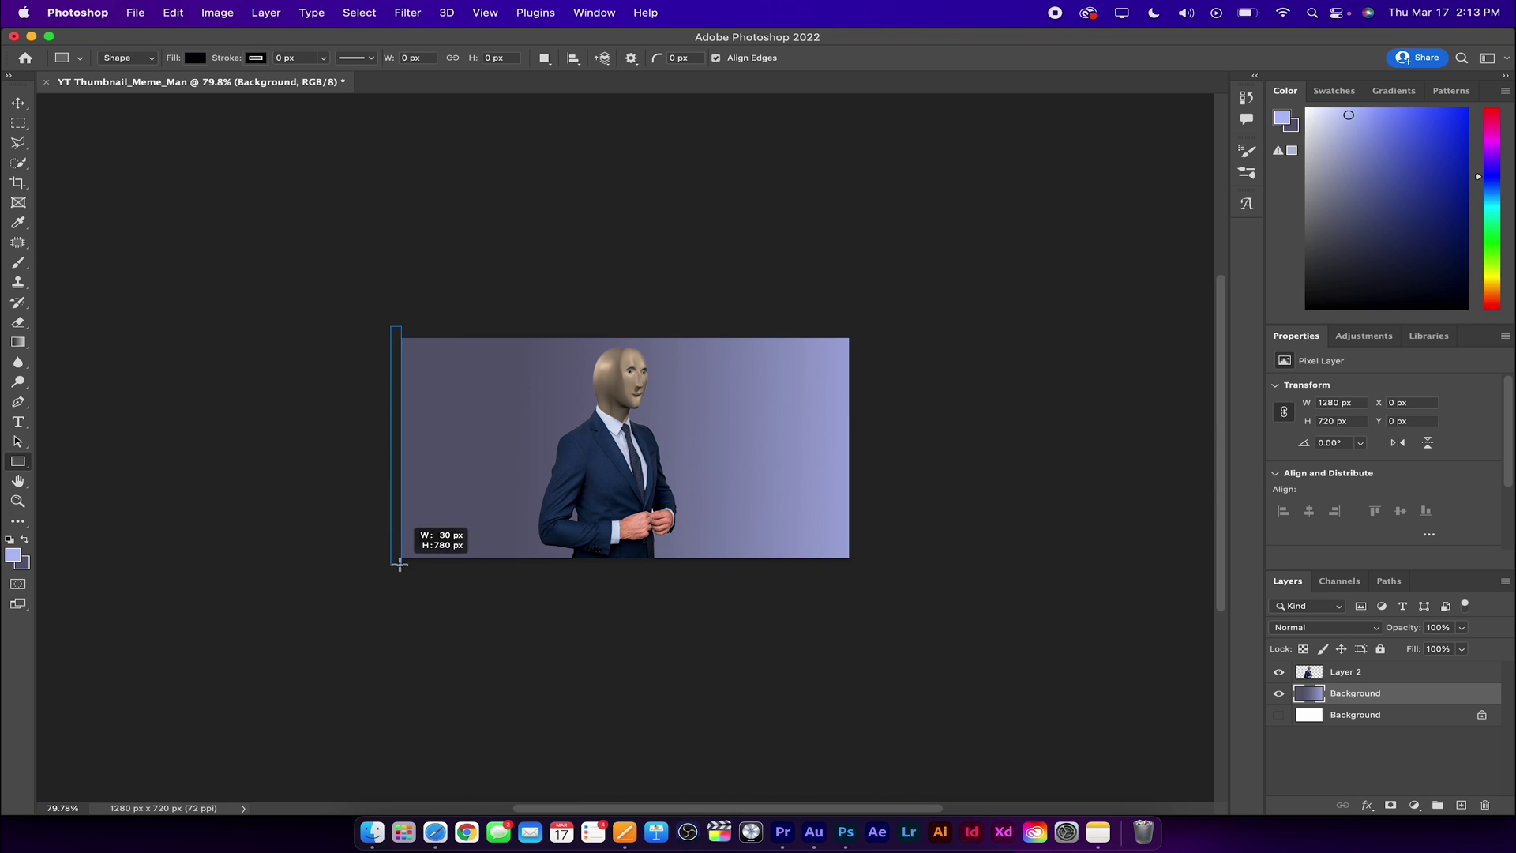
drag(401, 551, 399, 587)
- Undo the misplaced rectangle and redraw a 22 × 779 px black bar down the left edge
key(v)
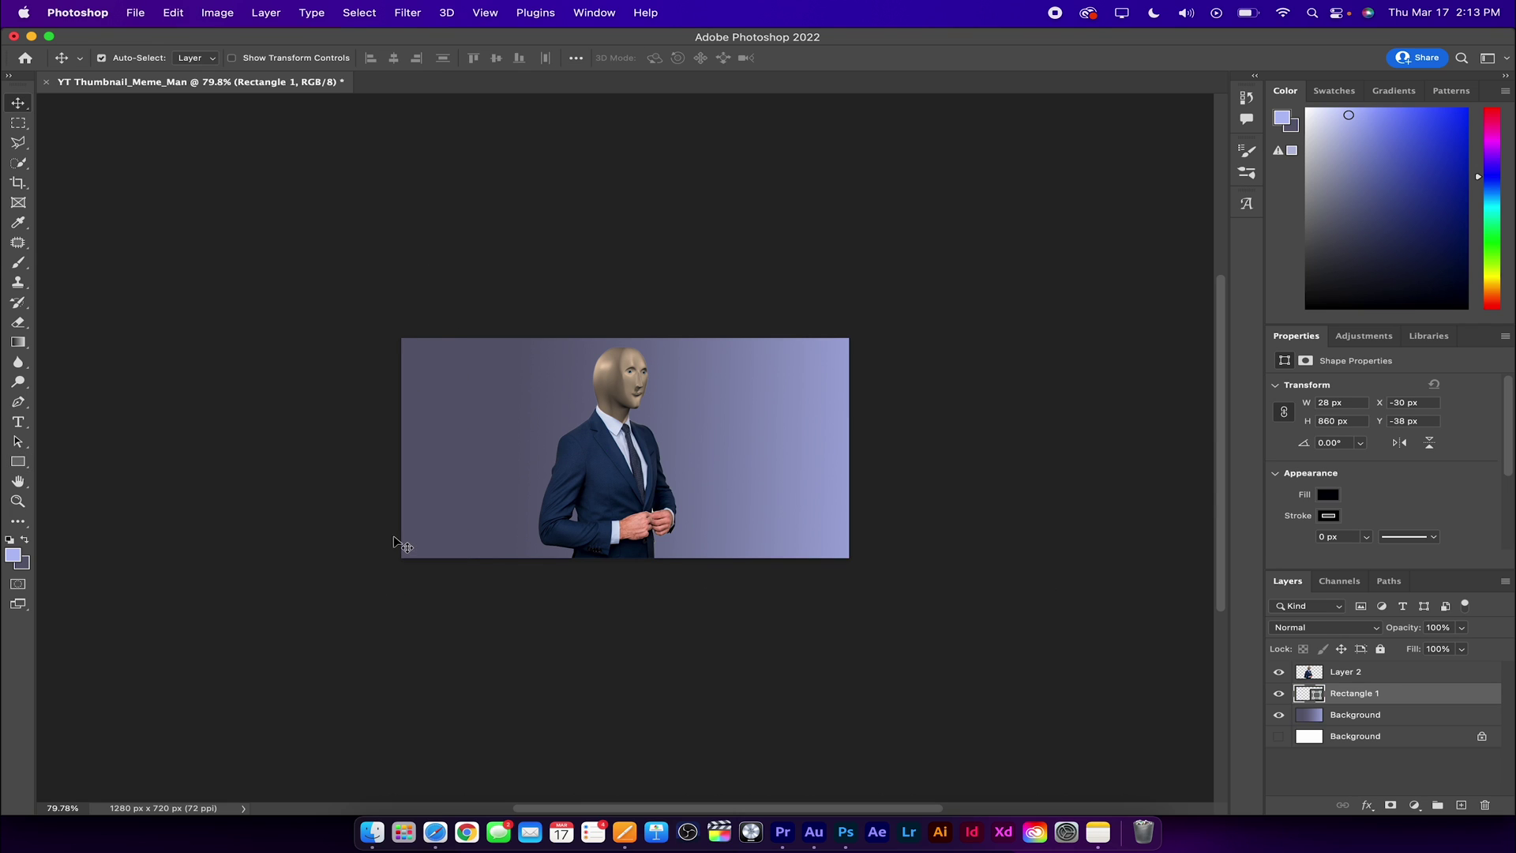
key(super+z)
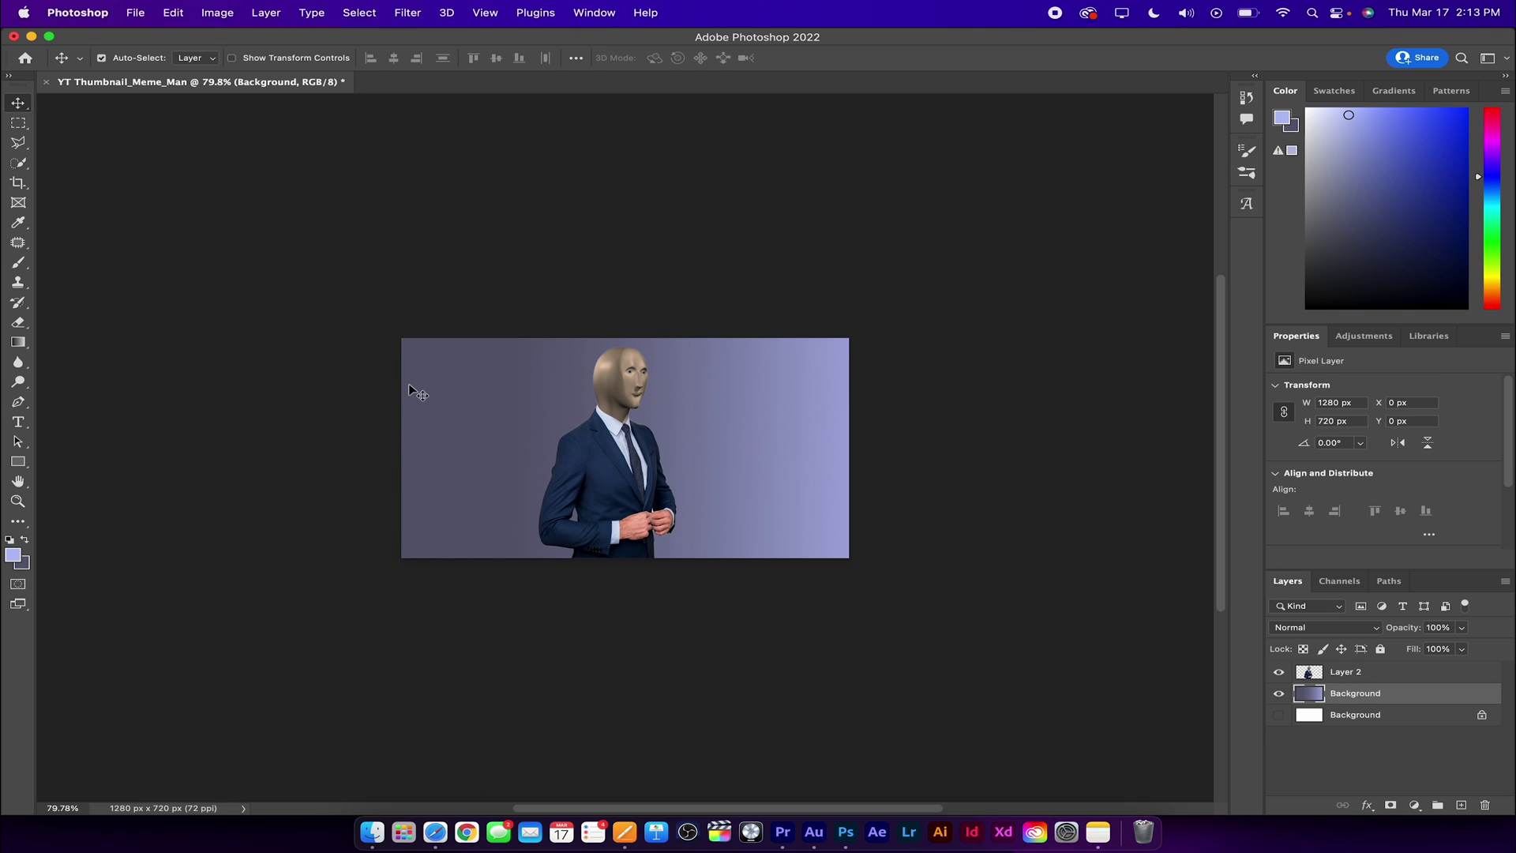
key(u)
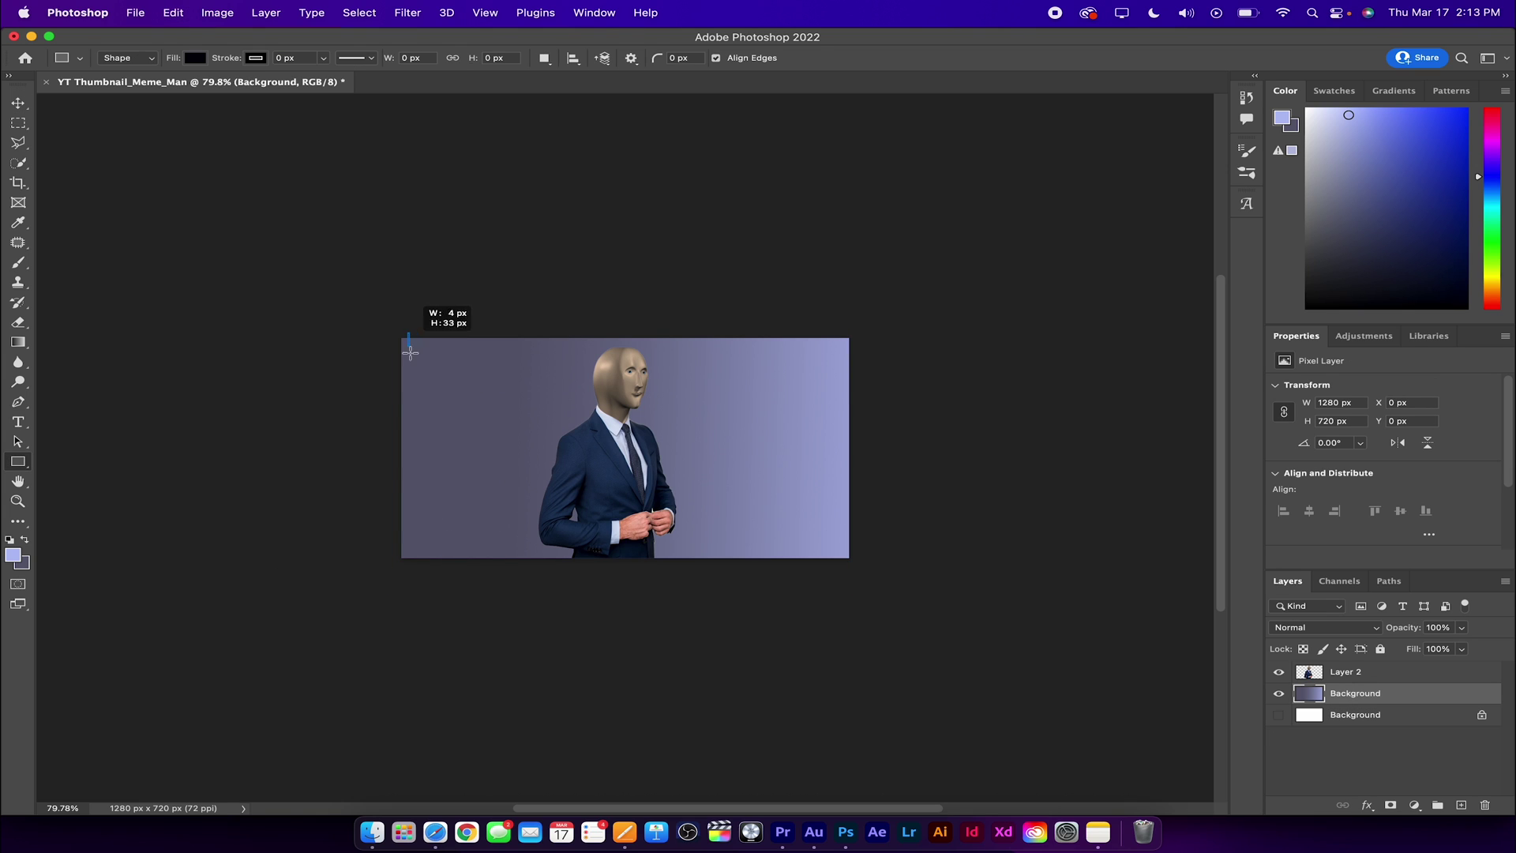
mouse_move(408, 338)
mouse_down()
mouse_move(413, 566)
mouse_move(409, 530)
mouse_up()
key(v)
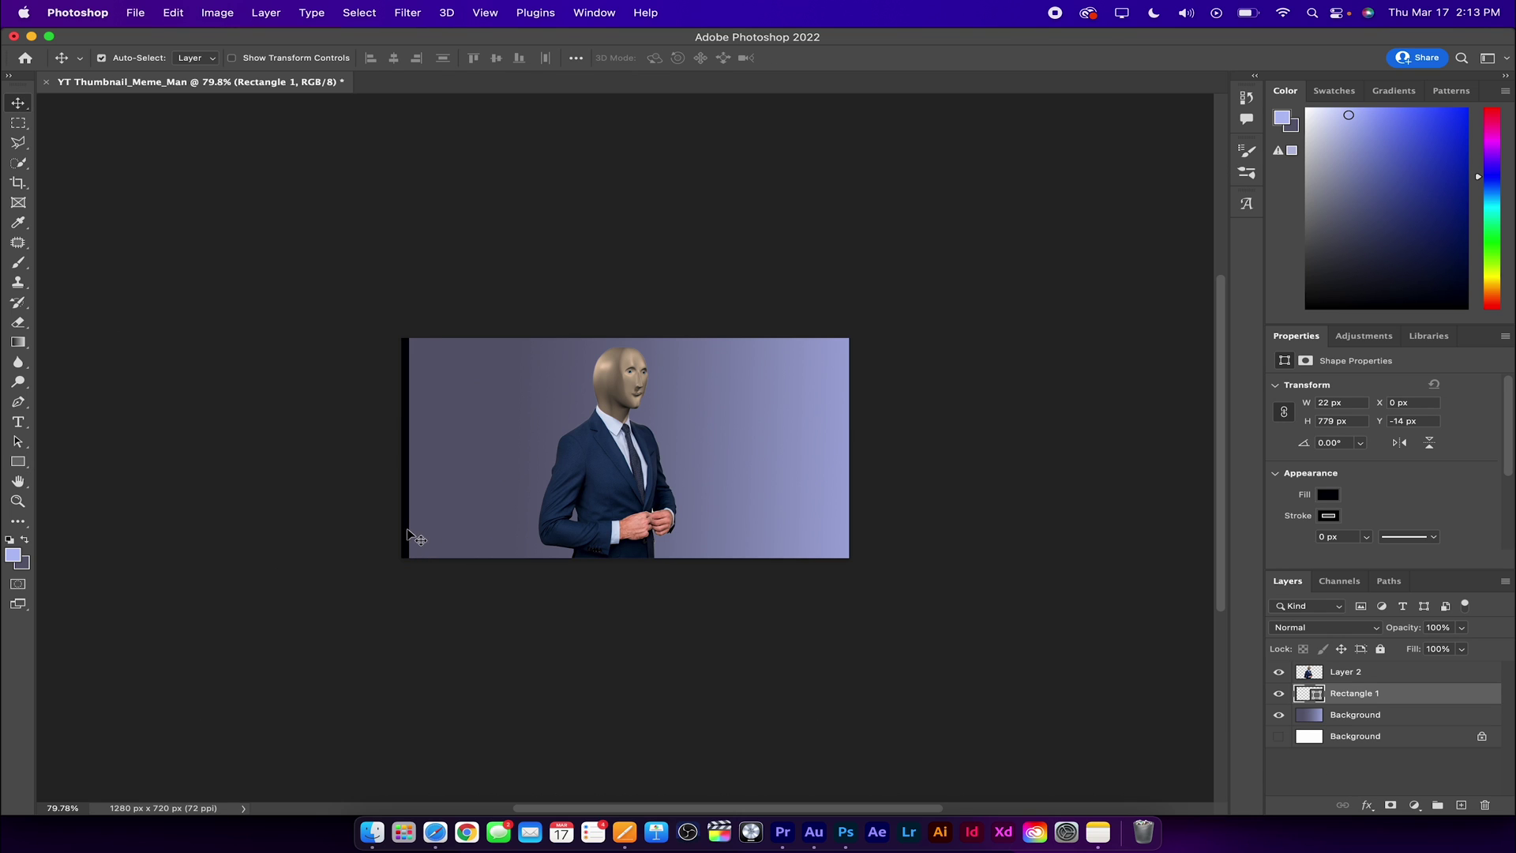
- Copy the black bar and place the copy along the right edge
click(439, 578)
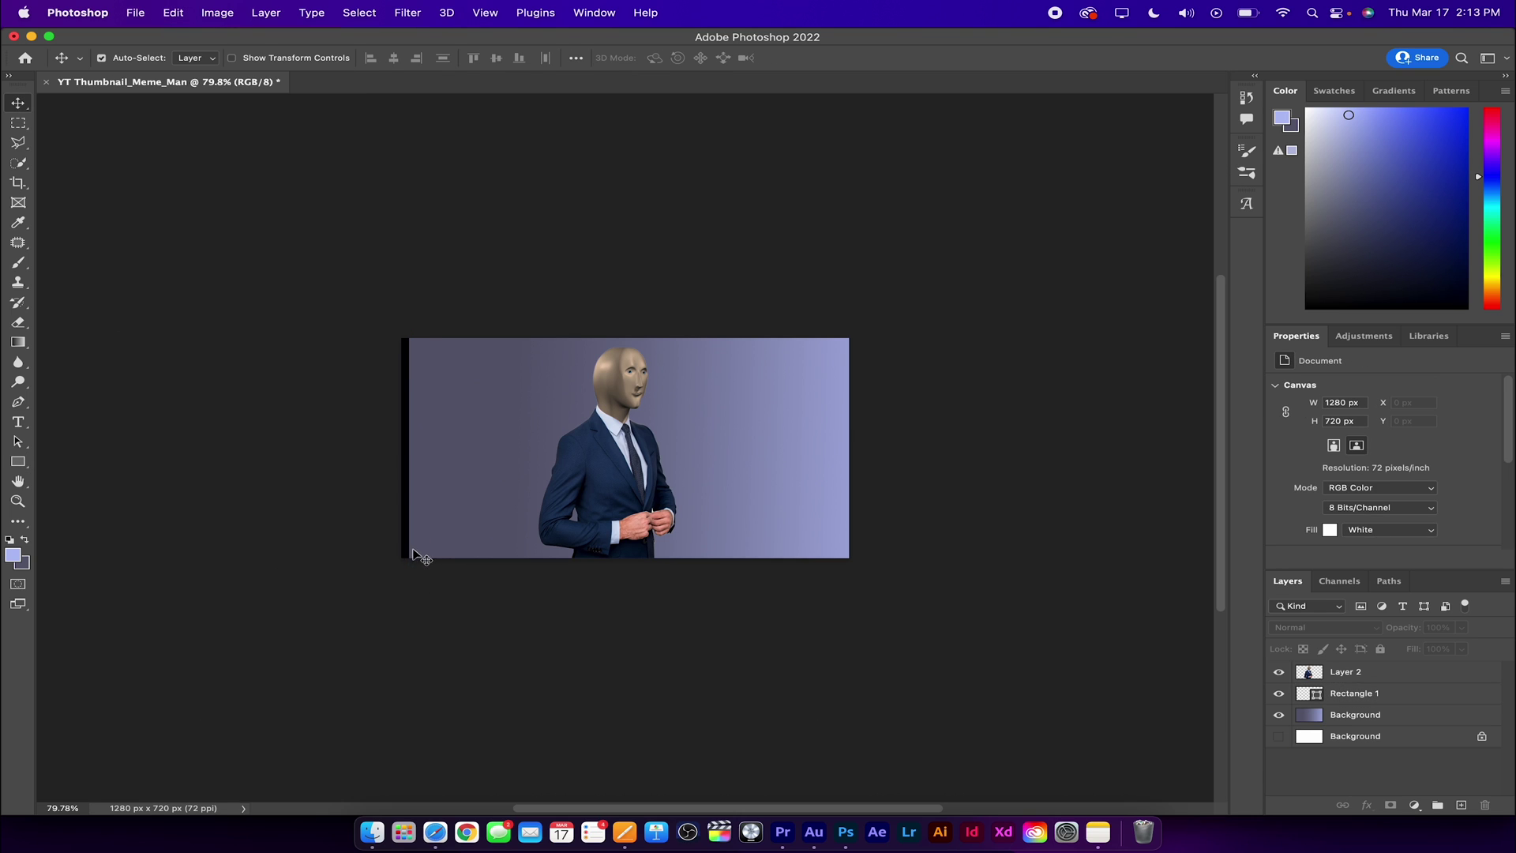
click(405, 548)
key(super+c)
key(super+v)
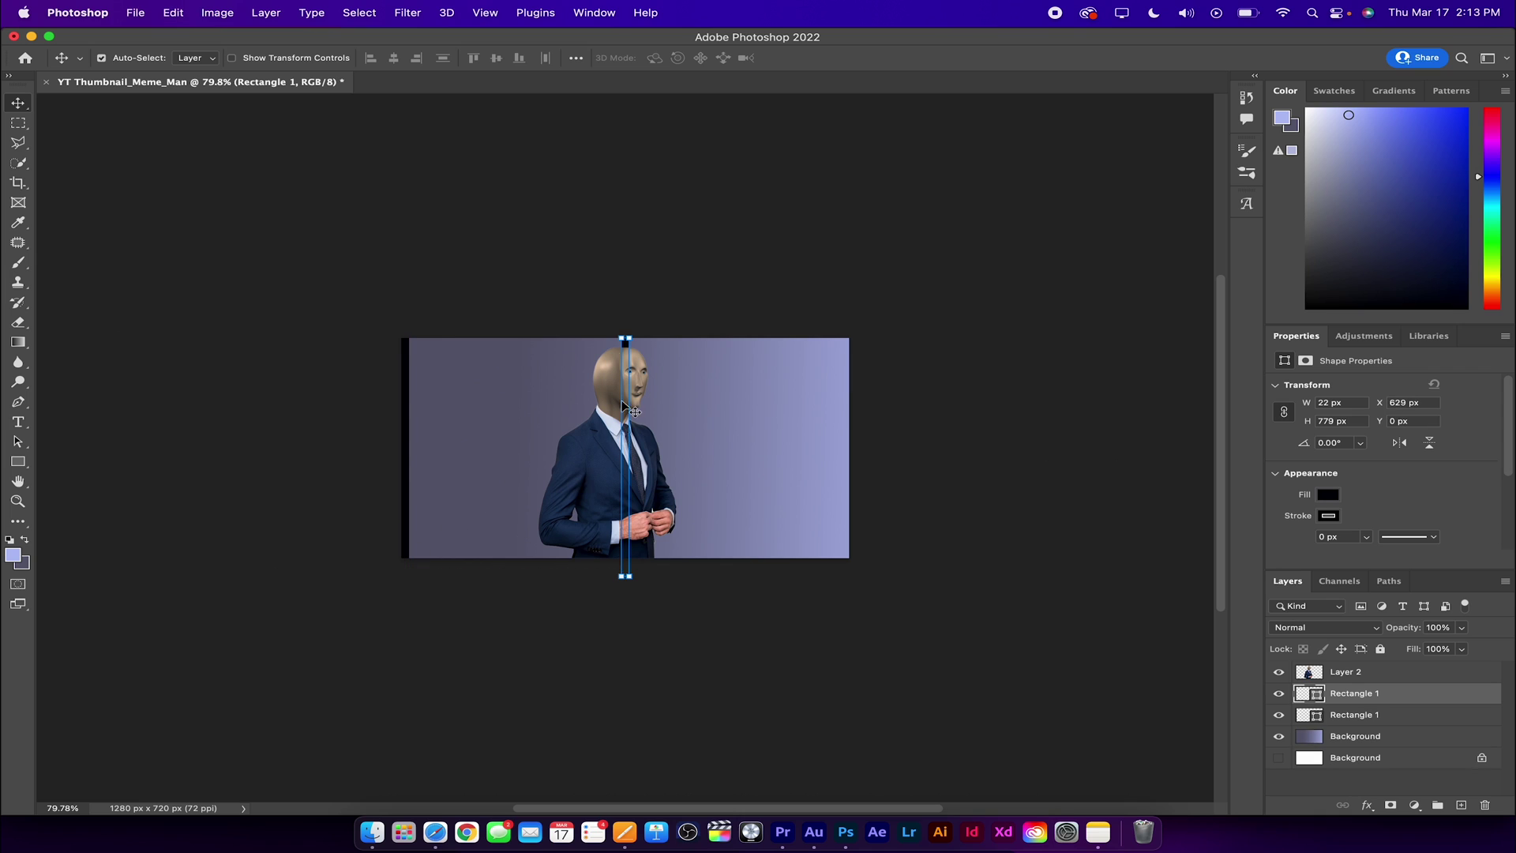
drag(625, 345, 847, 346)
click(848, 391)
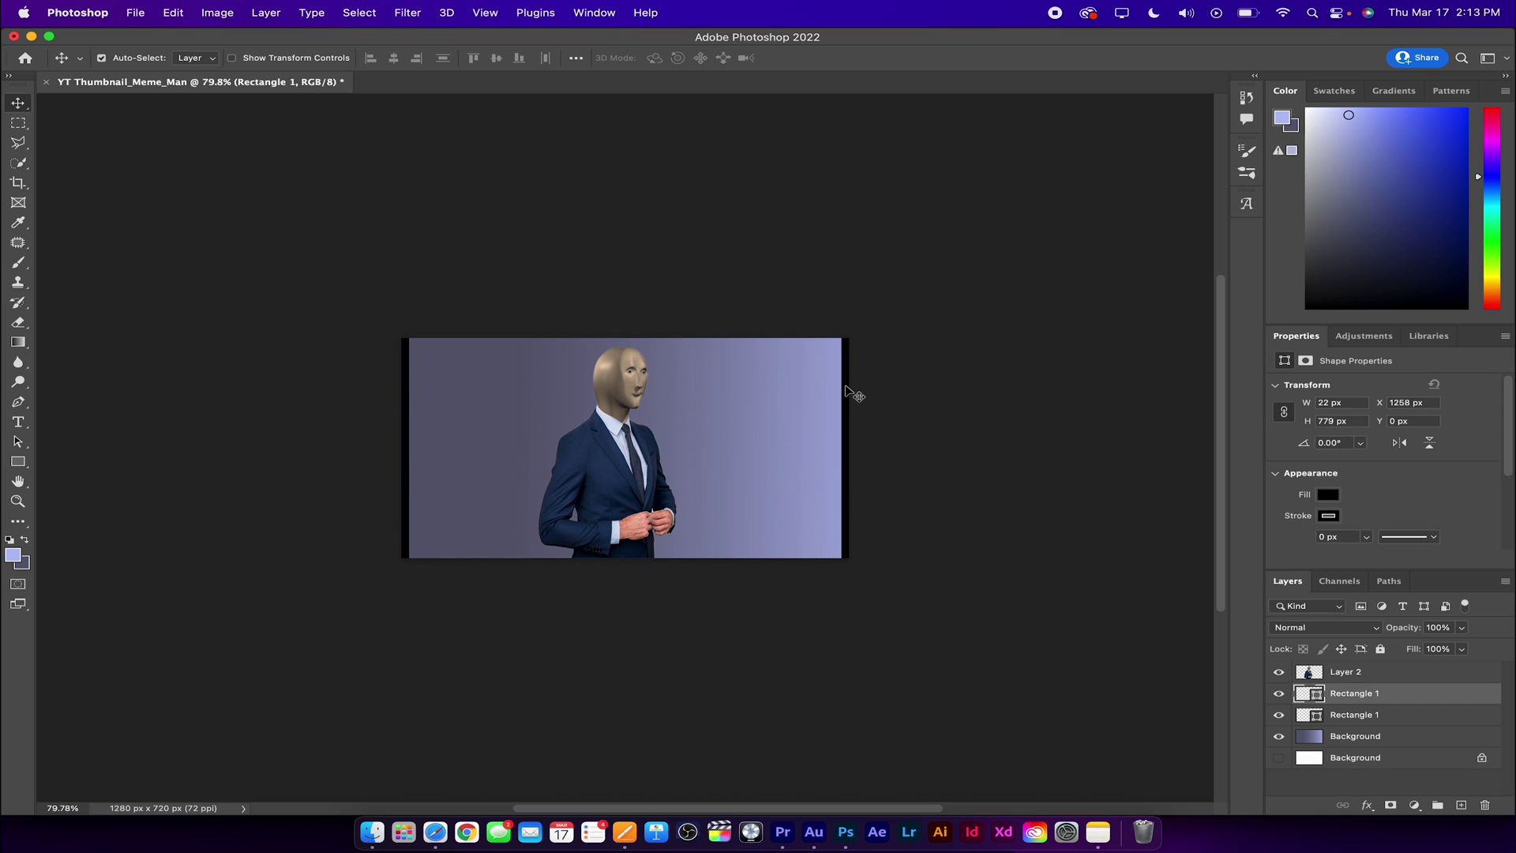
- Paste another black bar copy and move it to about x 919 px
key(super+v)
key(super+t)
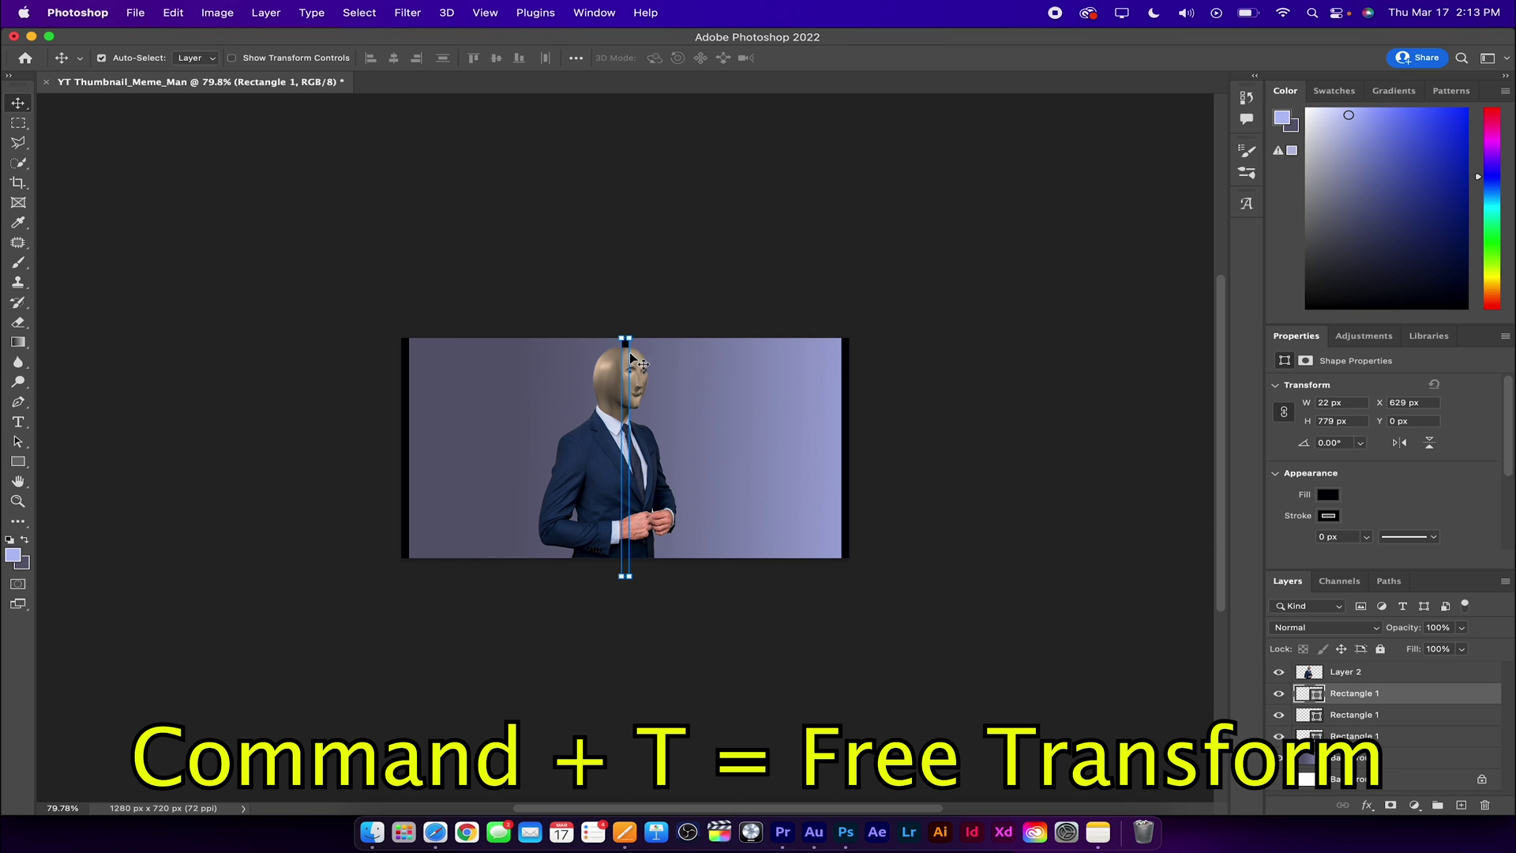
drag(629, 347, 726, 352)
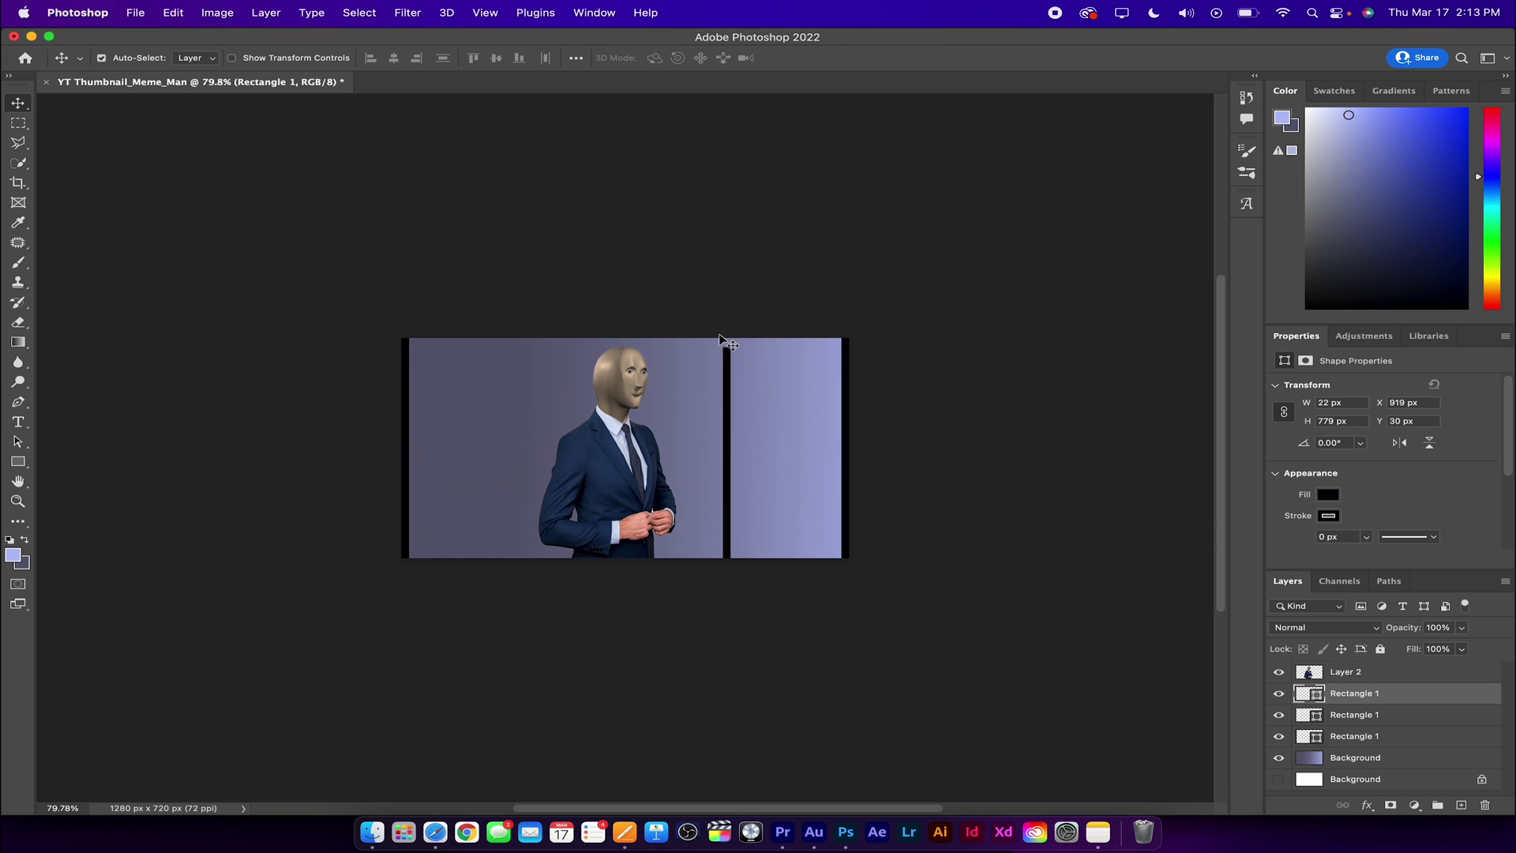
- Rotate the extra bar 90°, move it to the top, and stretch it full width
key(super+t)
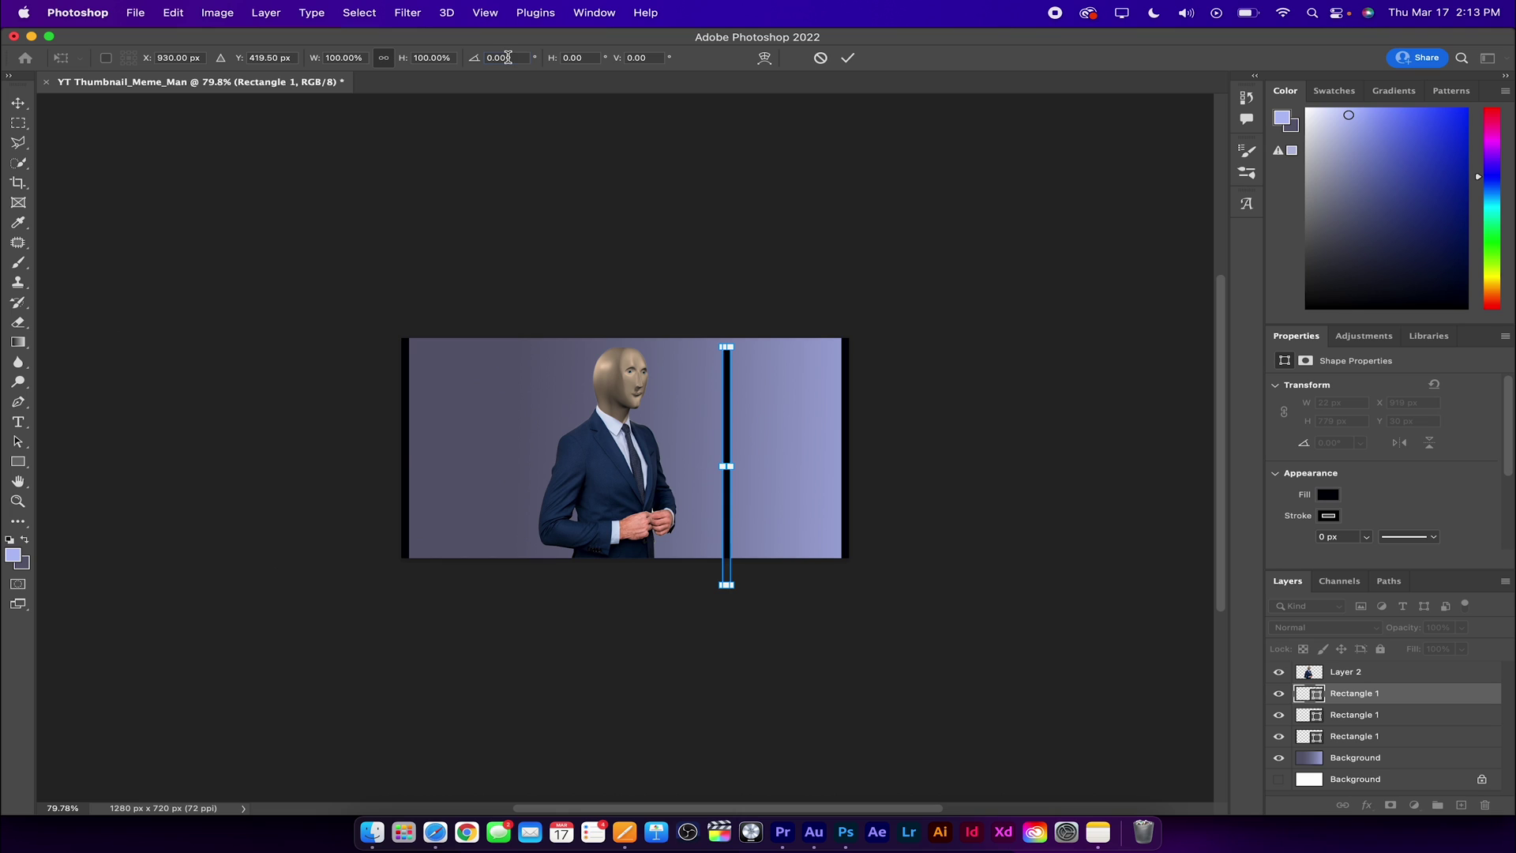
click(507, 59)
text(90)
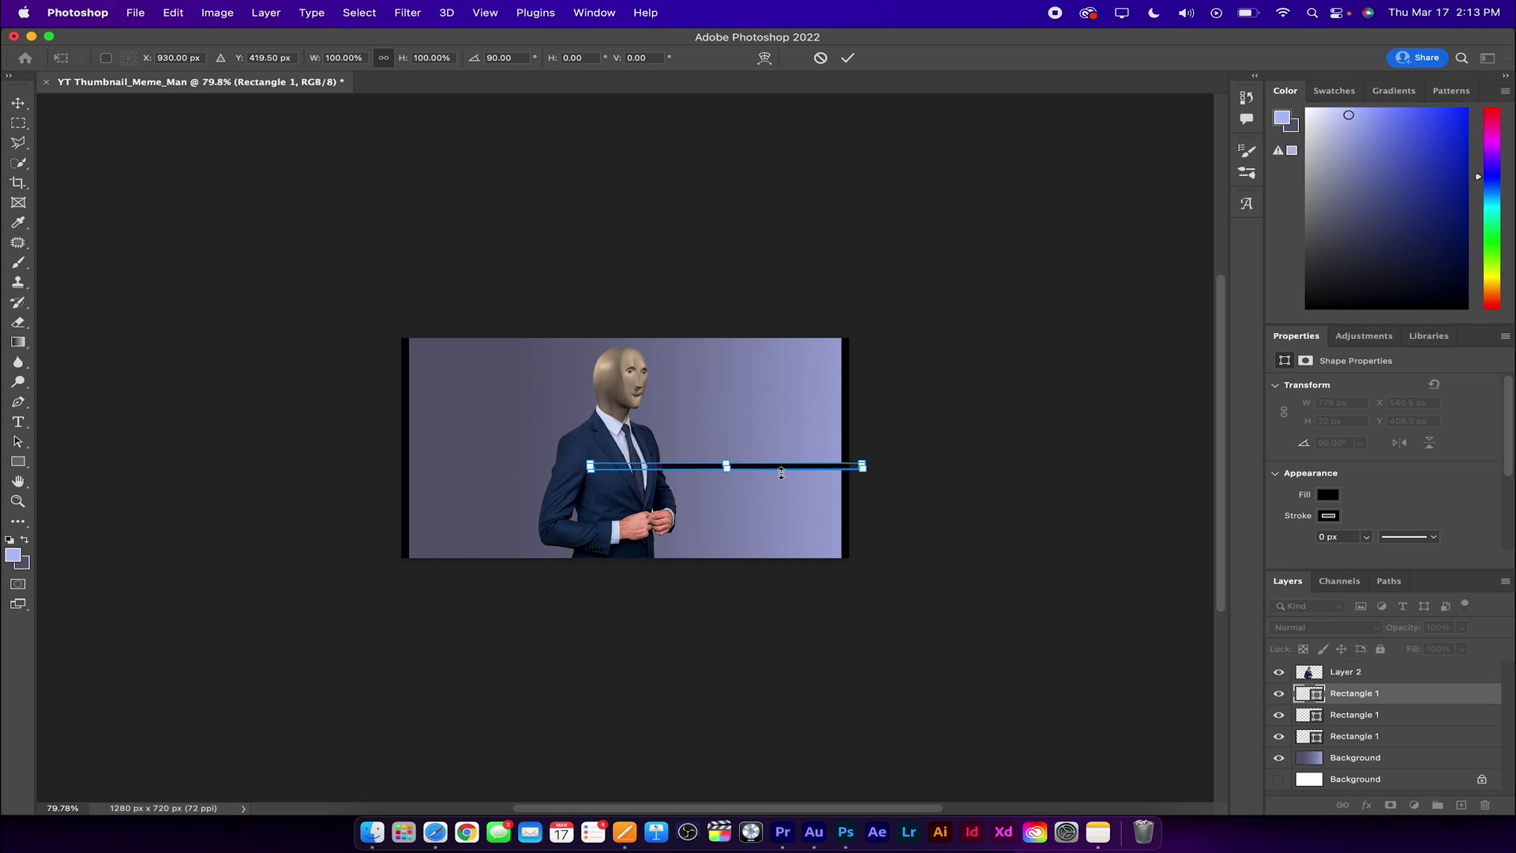
drag(783, 470, 596, 344)
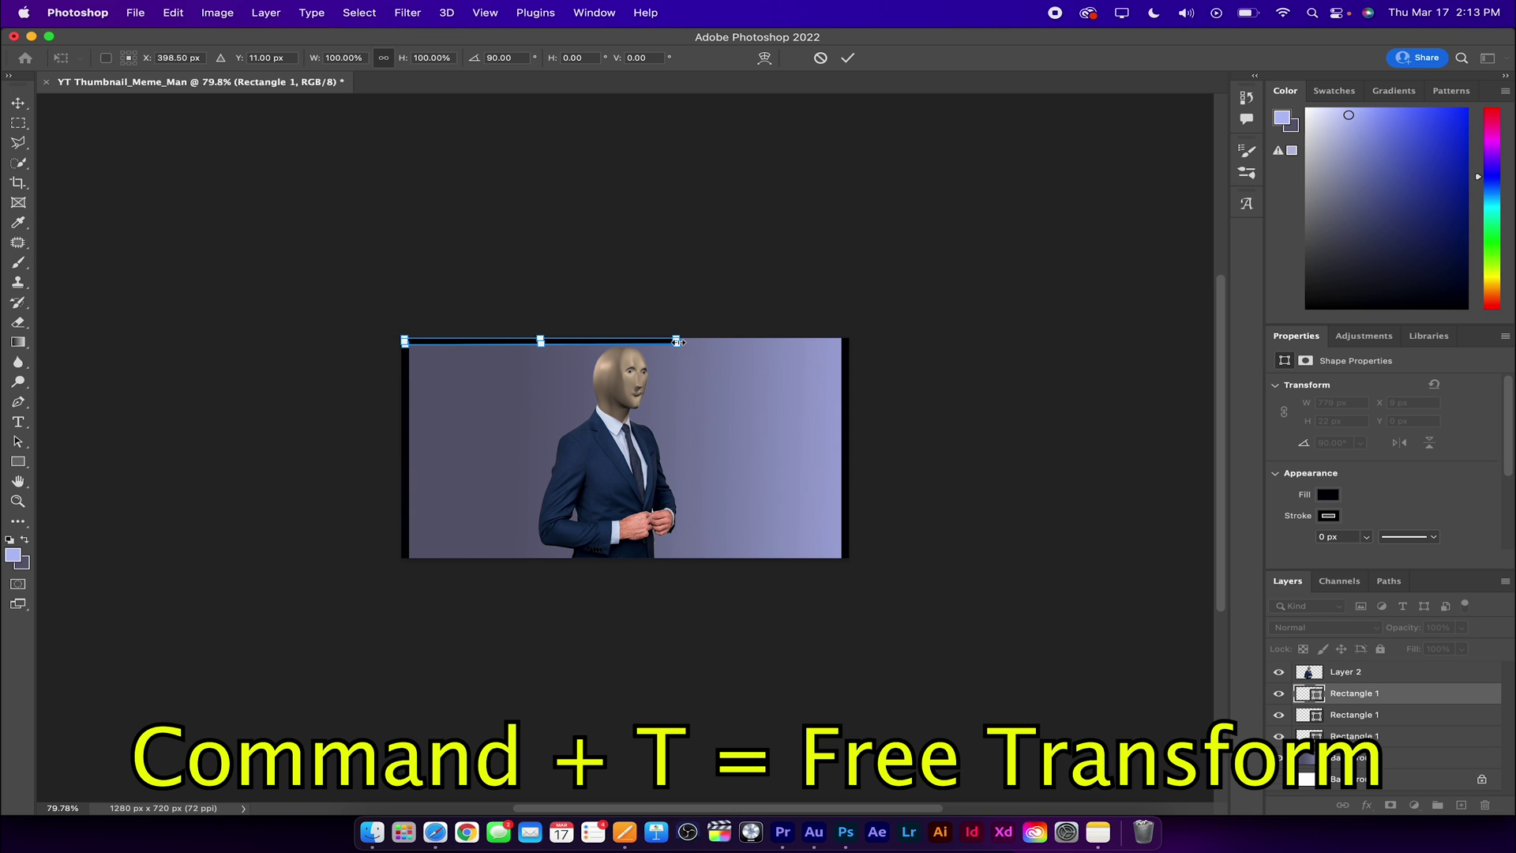
drag(678, 343, 843, 343)
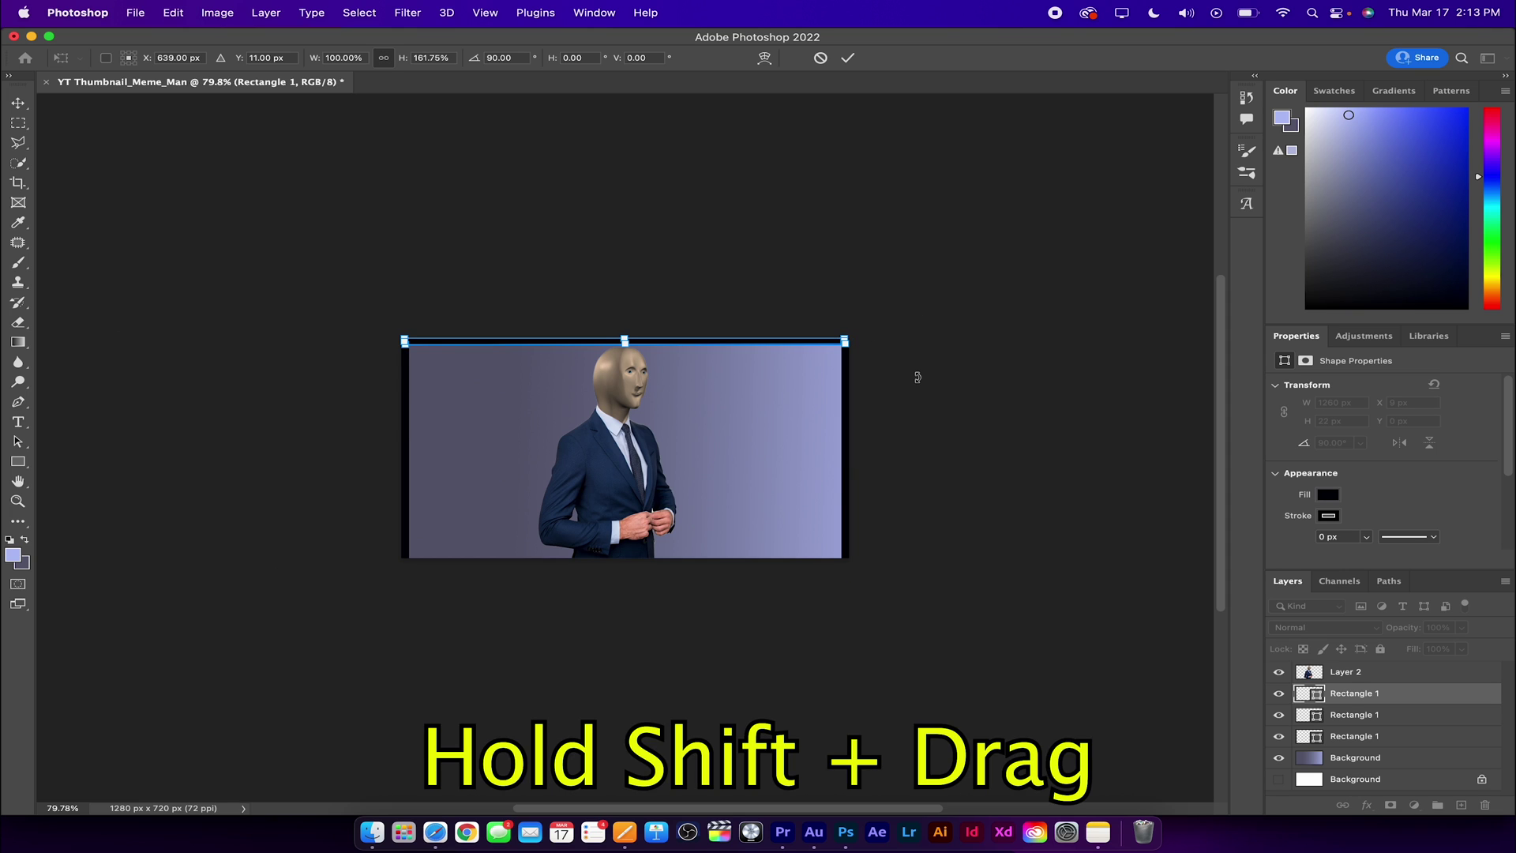
key(Return)
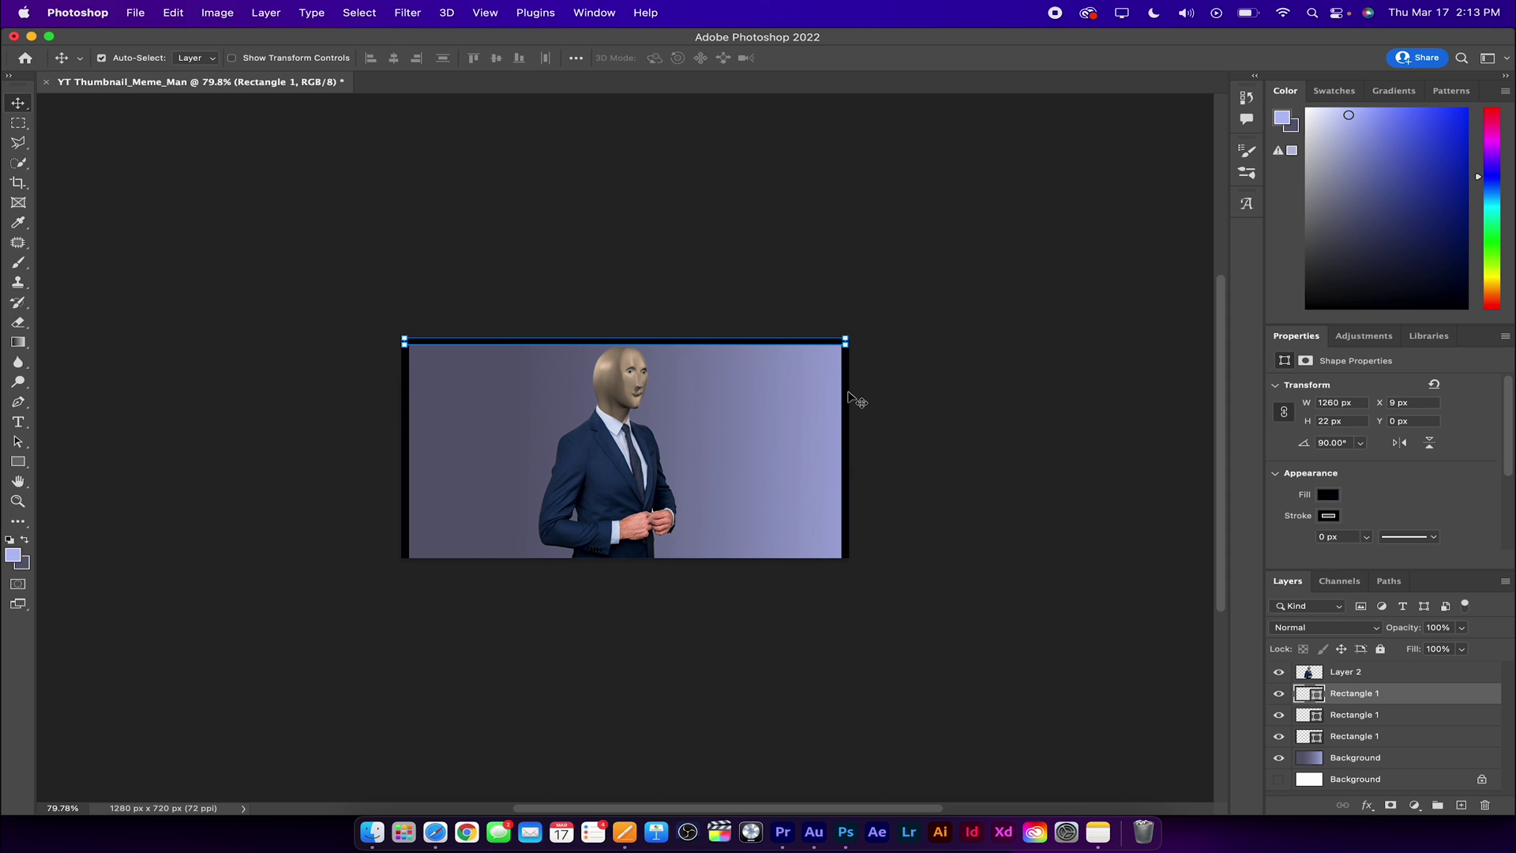
- Duplicate the top bar down to the bottom edge
click(854, 399)
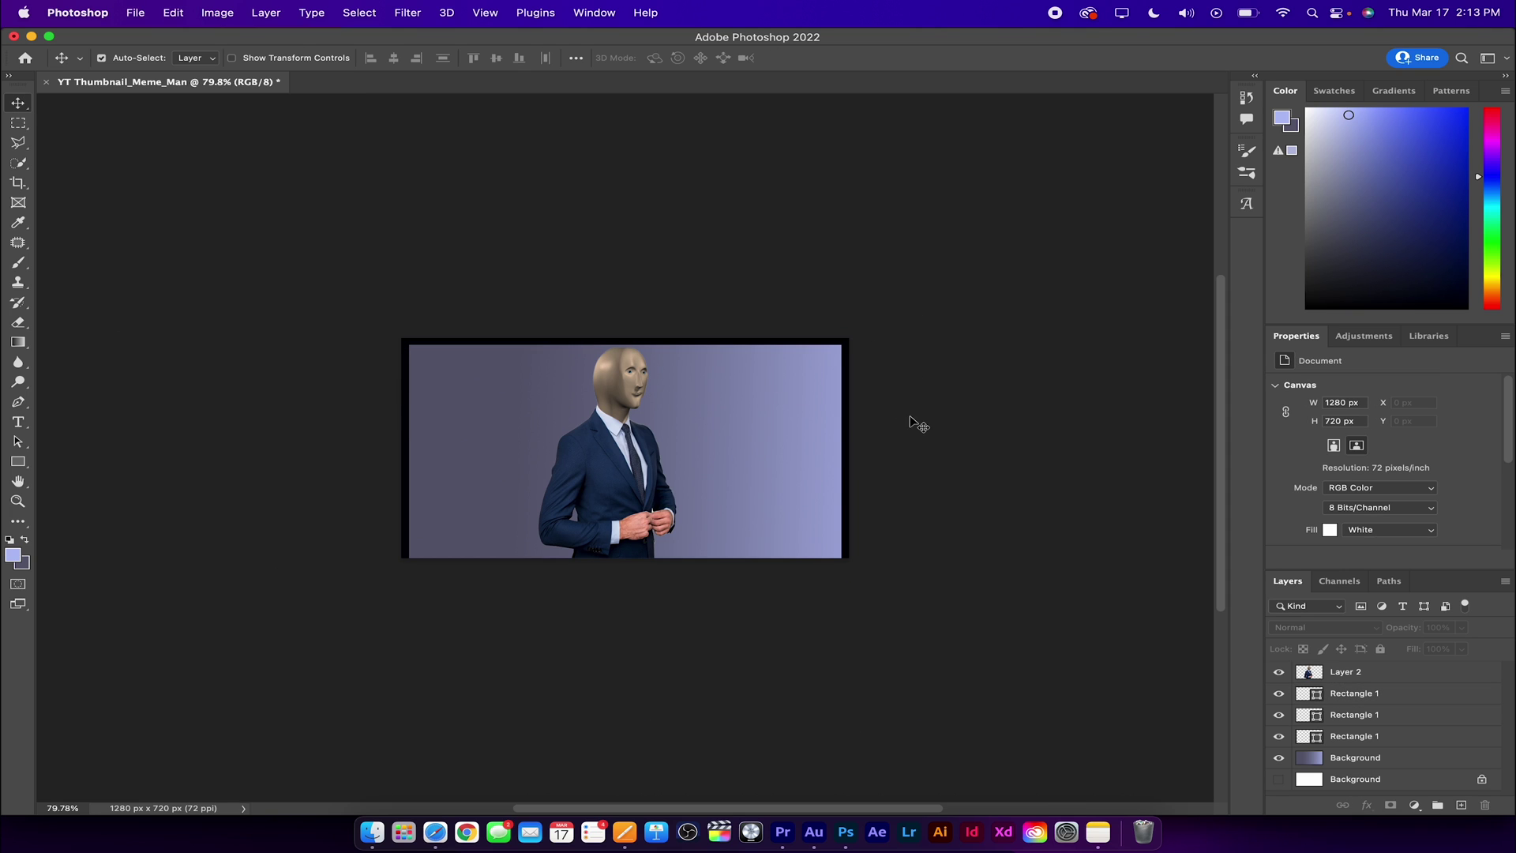
click(778, 344)
drag(776, 349, 751, 555)
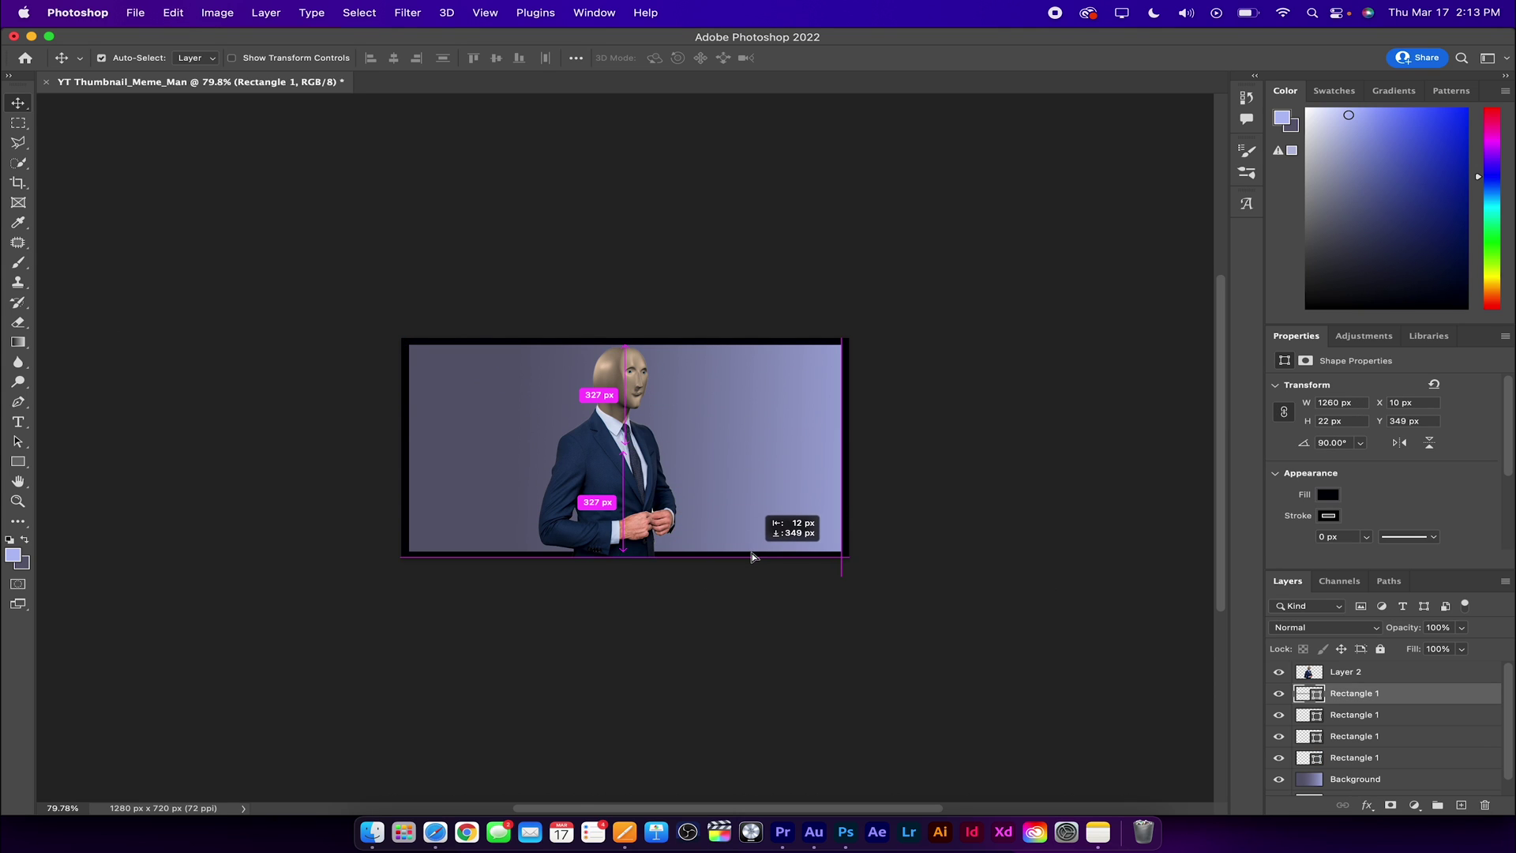
click(794, 621)
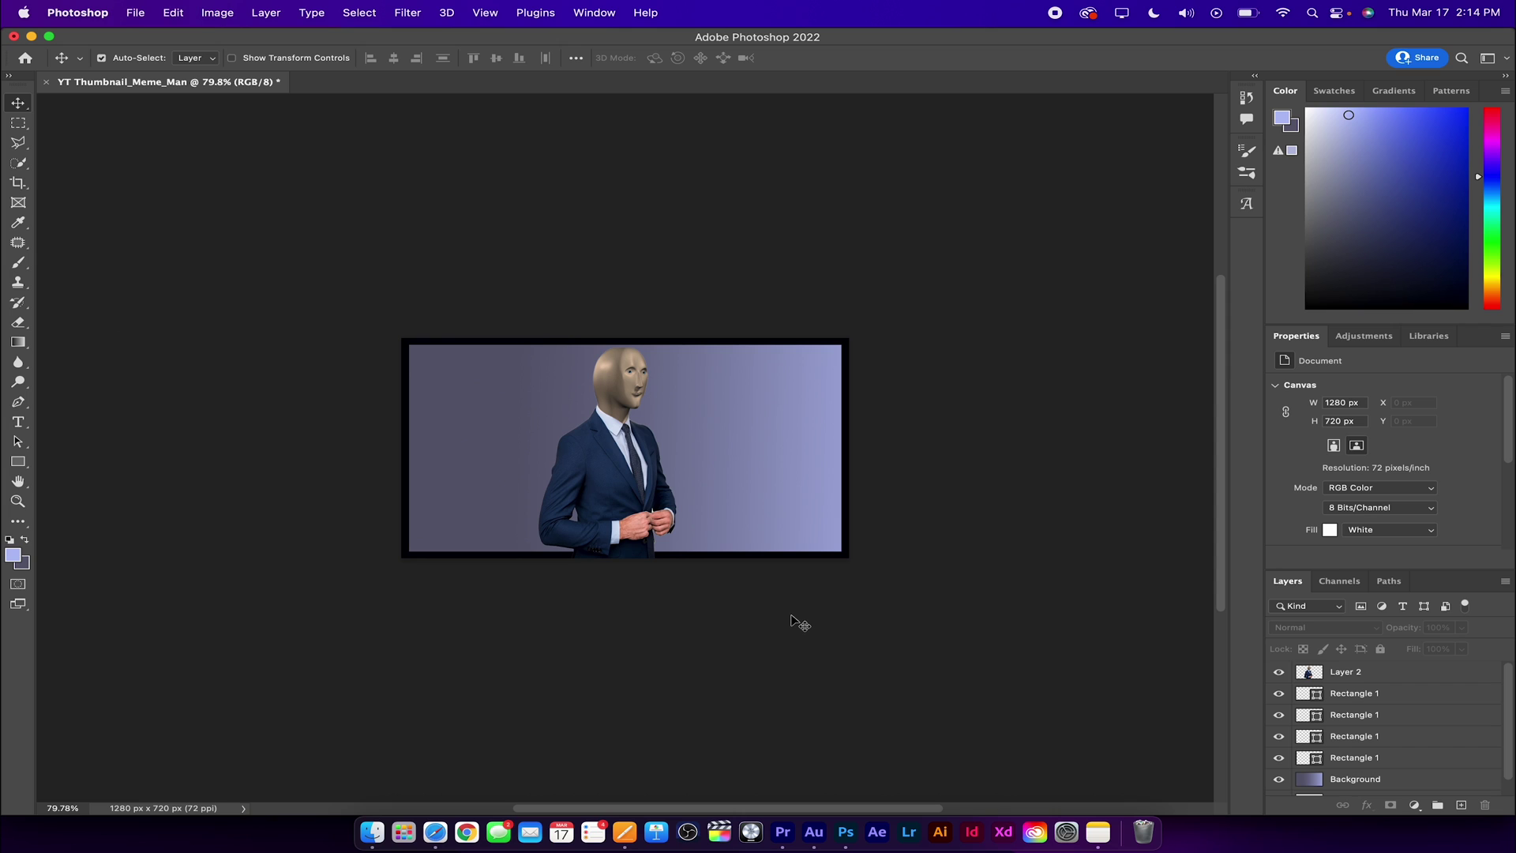
- Combine the four Rectangle 1 bar layers into one layer renamed 'Border'
shift+click(1358, 759)
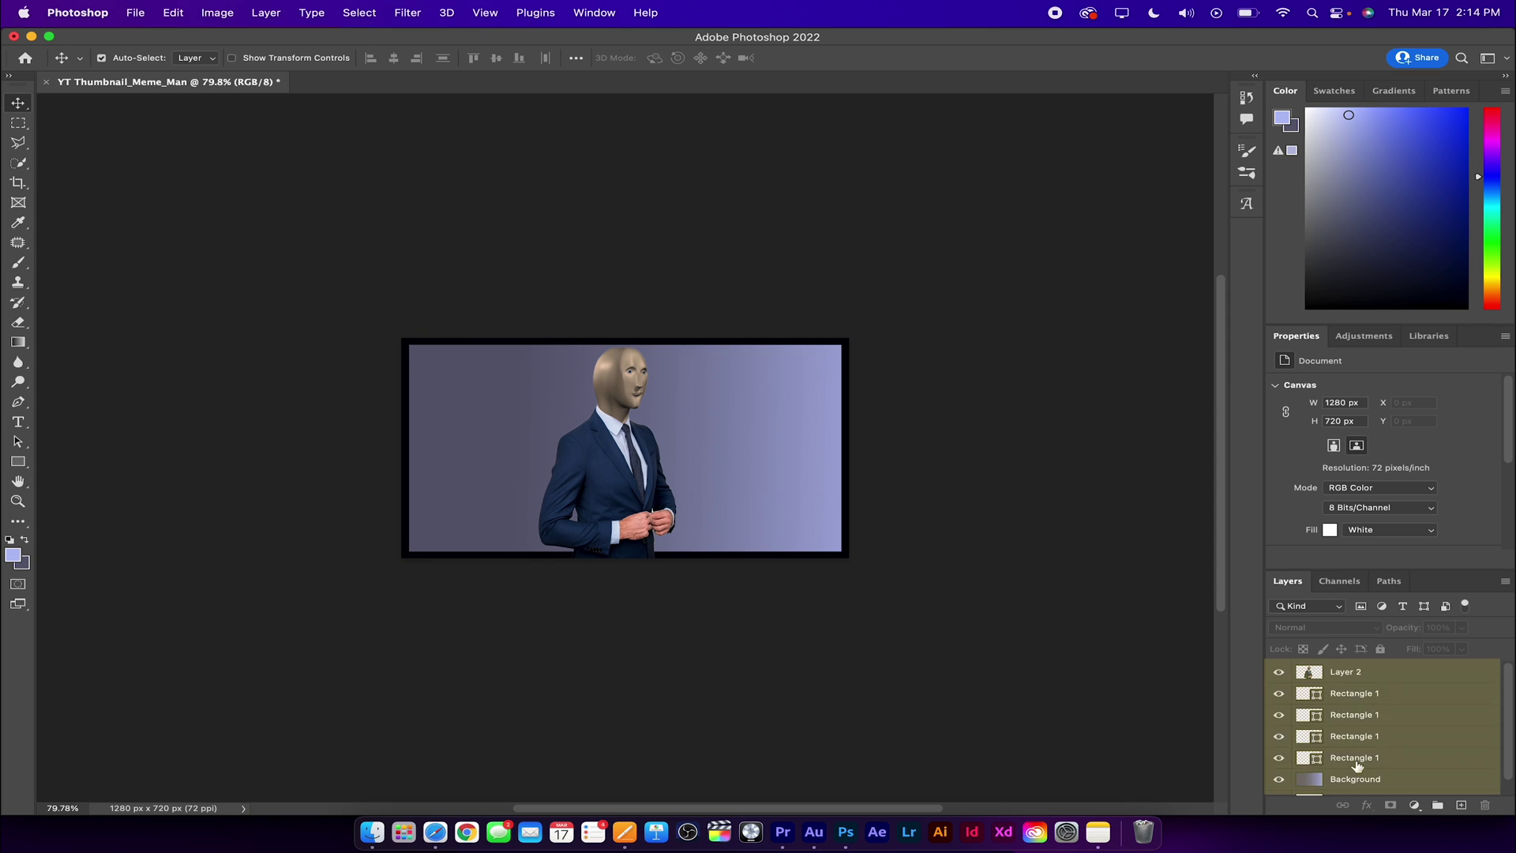
click(1358, 723)
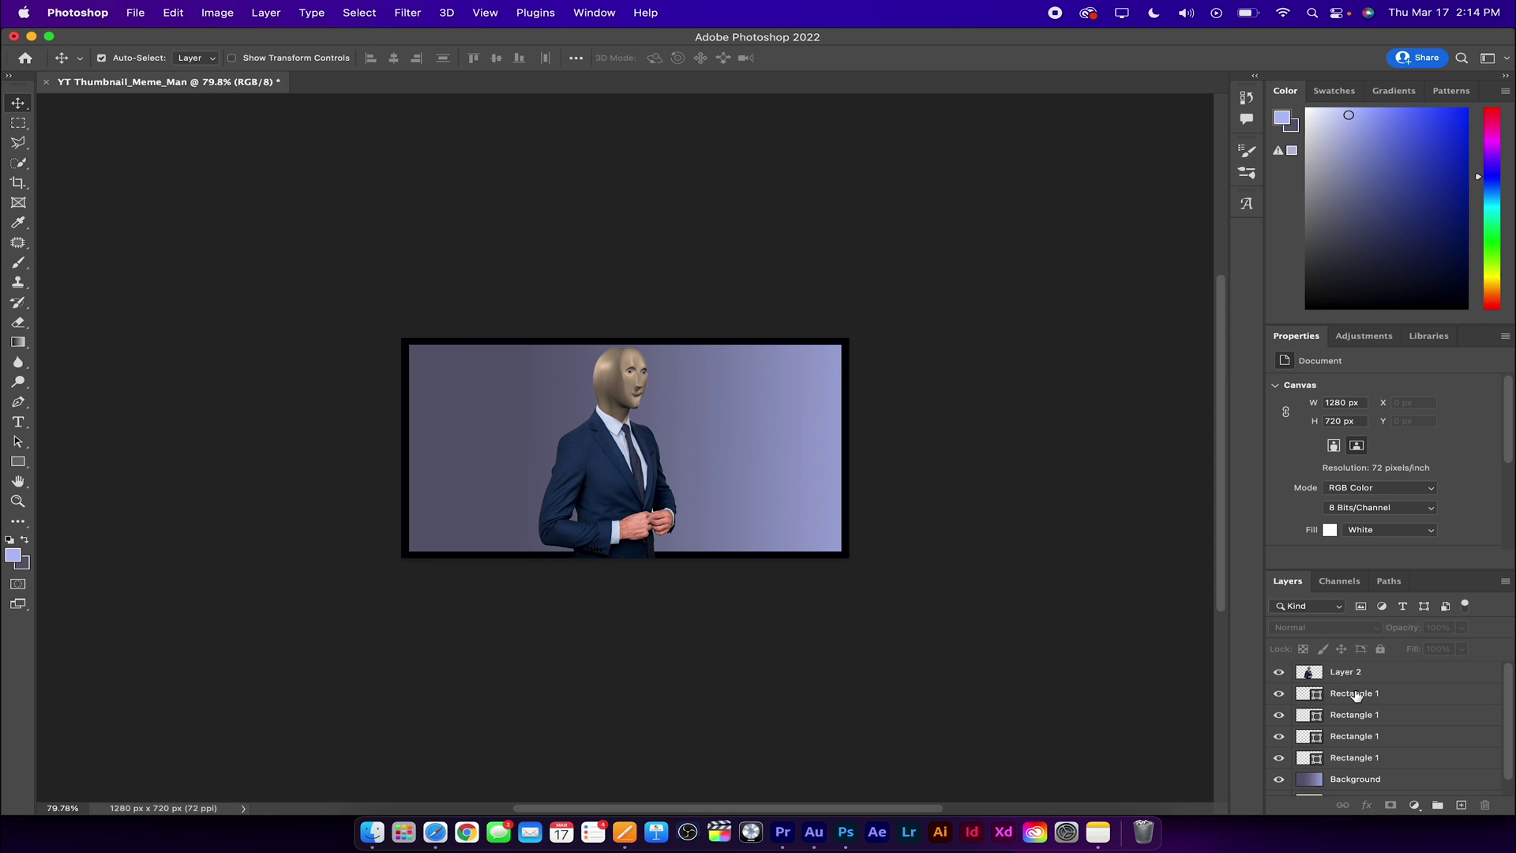
click(1358, 759)
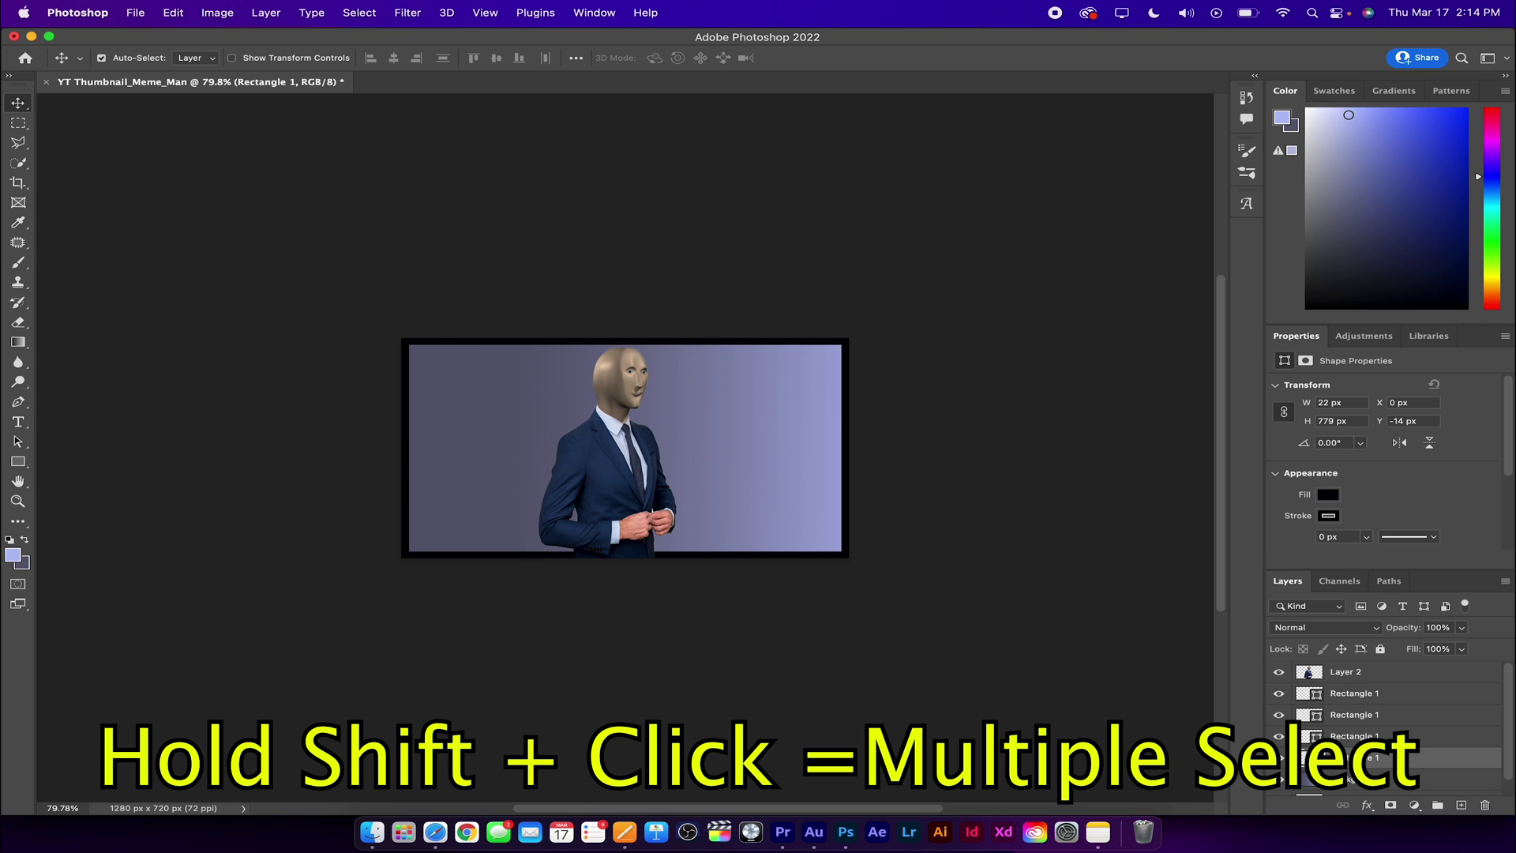
shift+click(1359, 735)
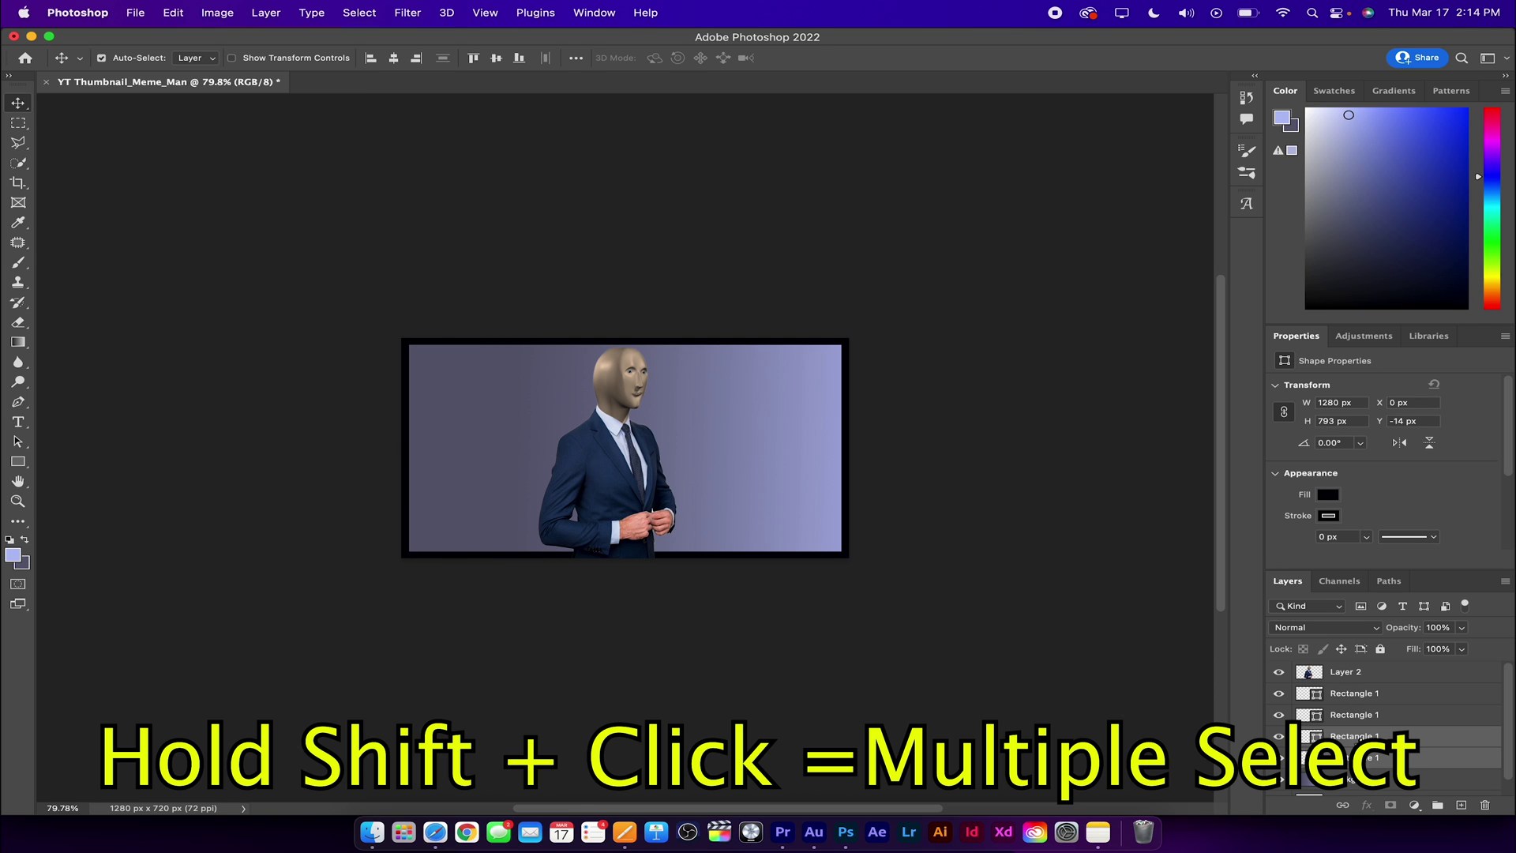
shift+click(1358, 715)
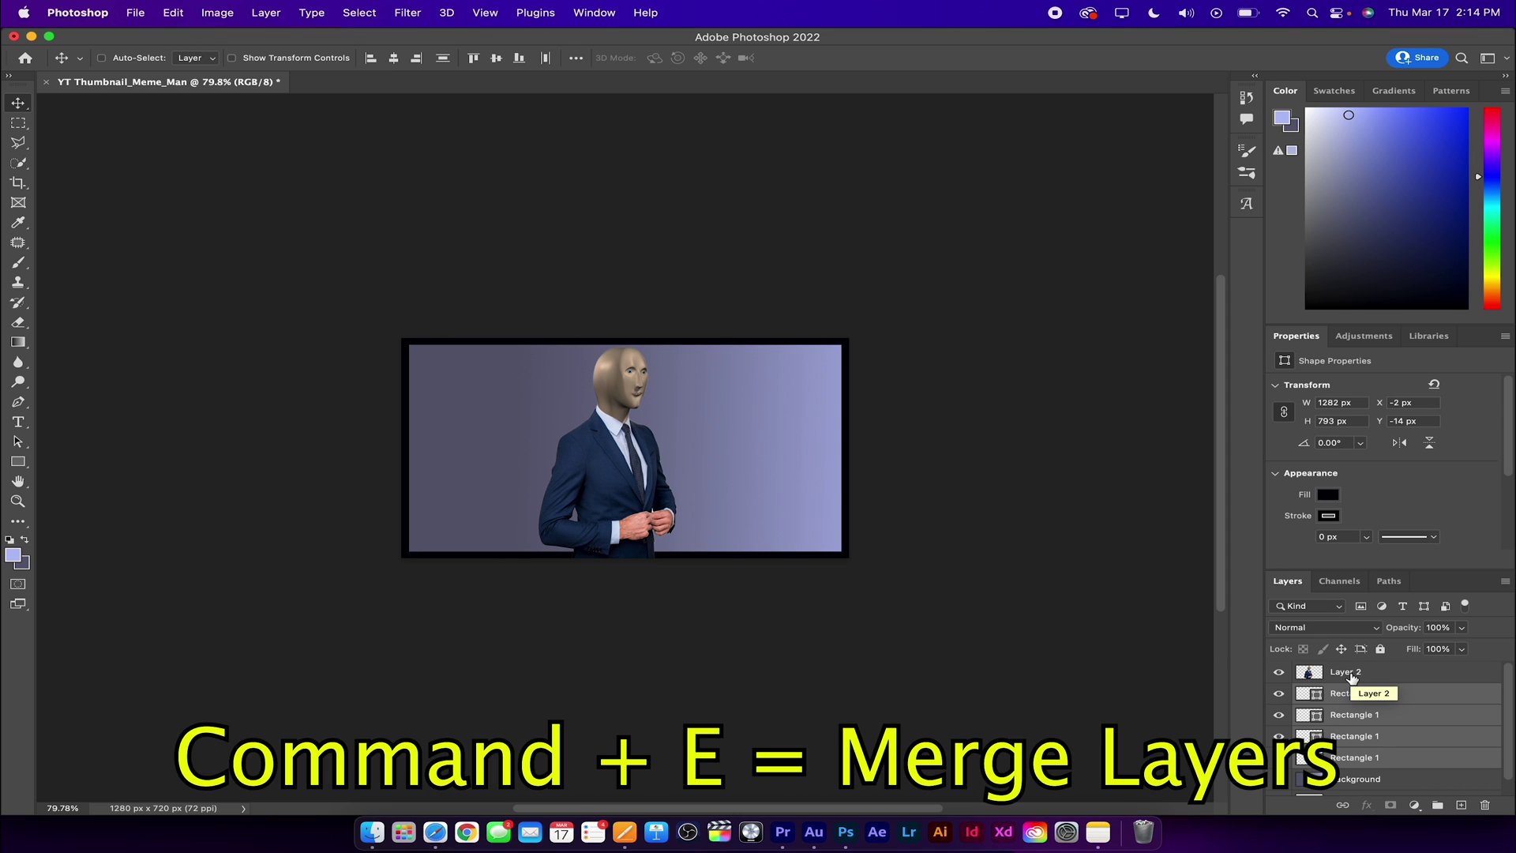
key(super+e)
double_click(1354, 694)
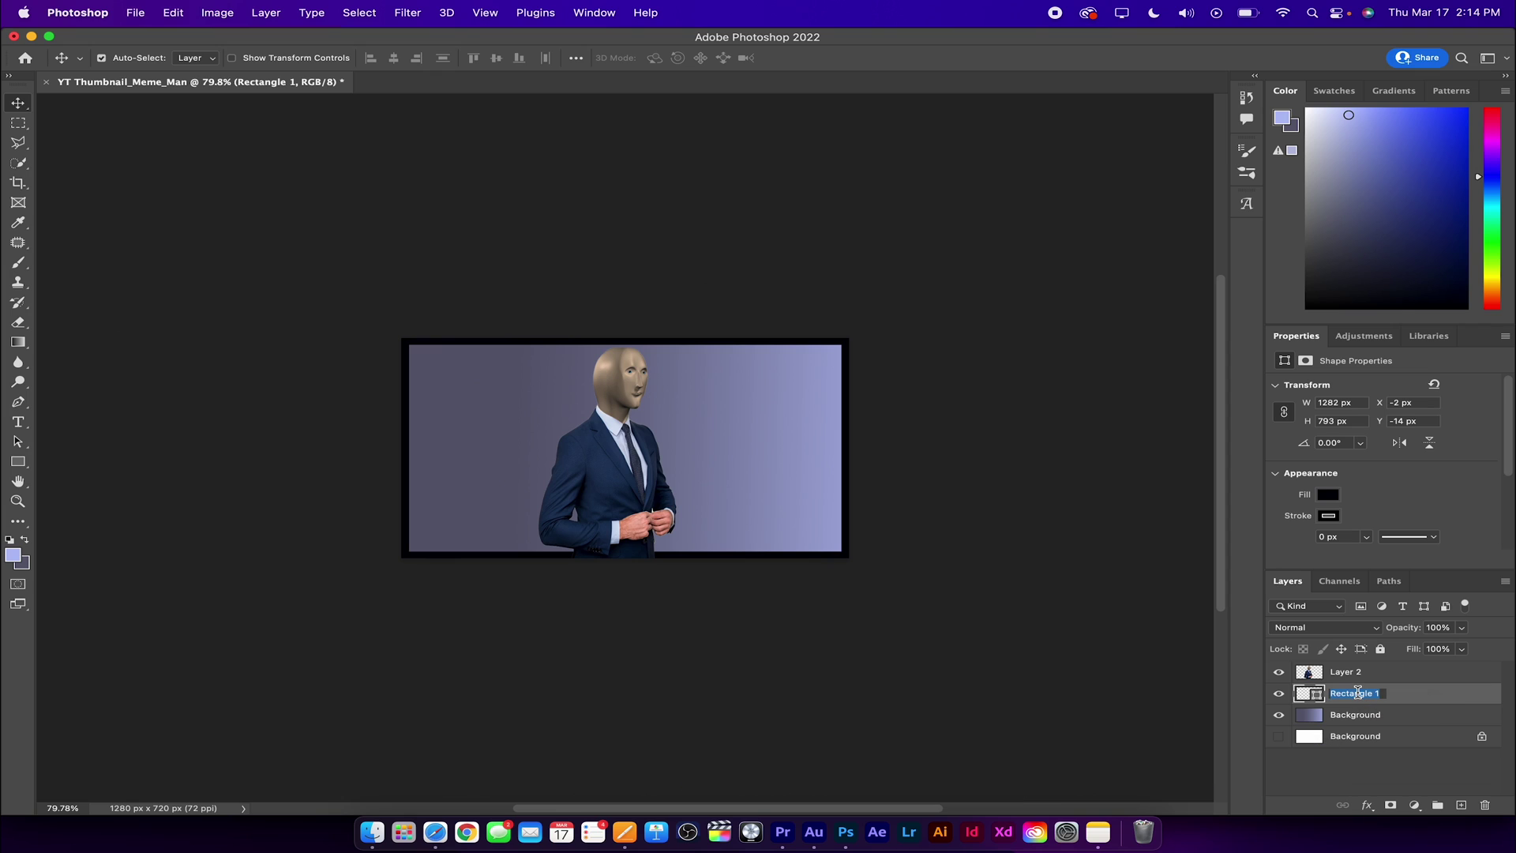
text(Border)
key(Return)
- Rasterize the Border layer from its right-click menu
right_click(1341, 695)
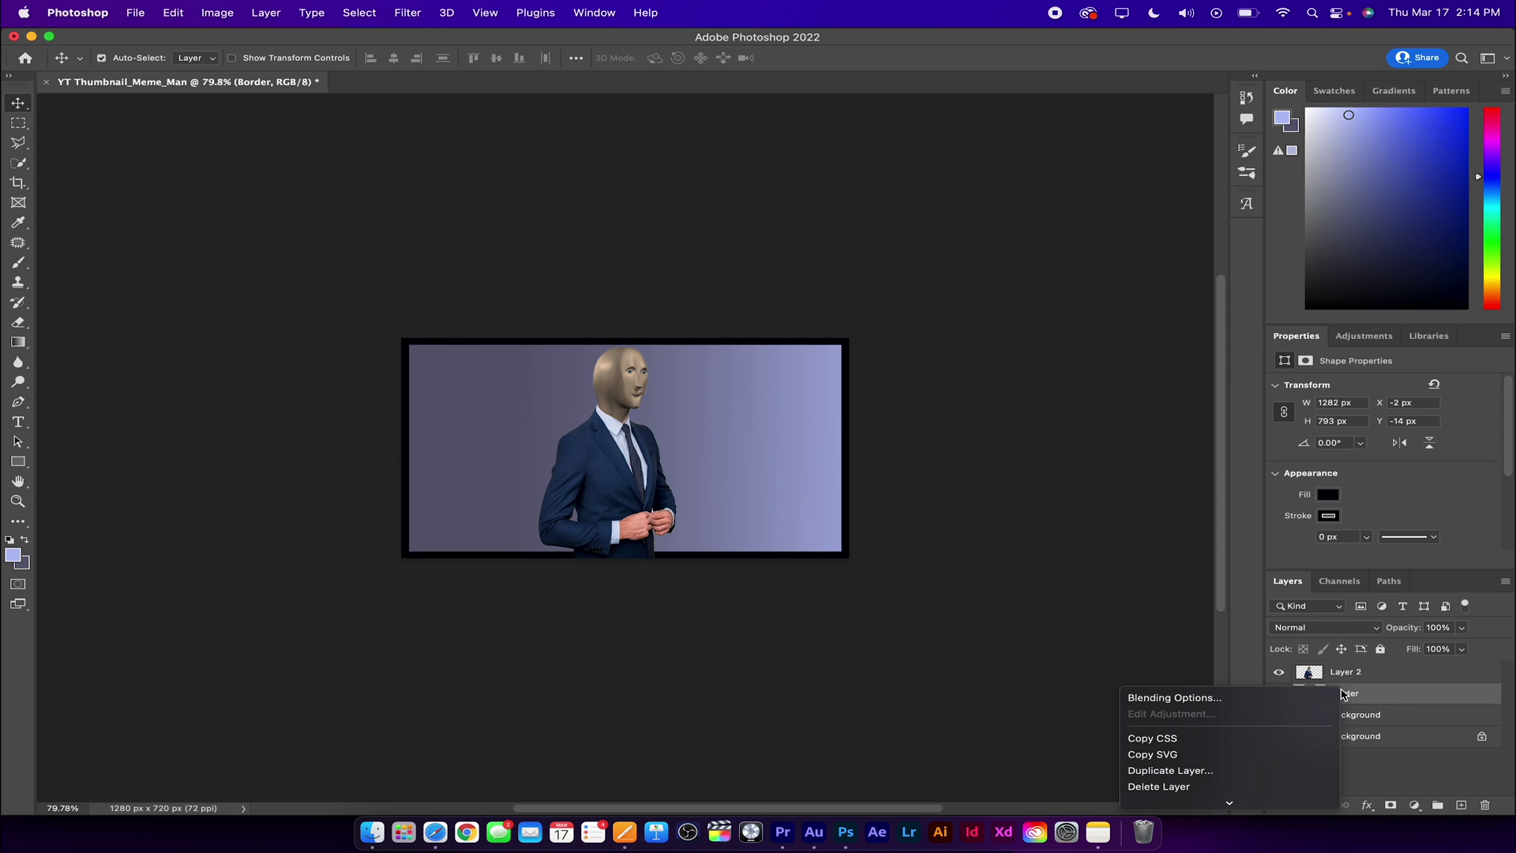
scroll(1261, 718, down, 3)
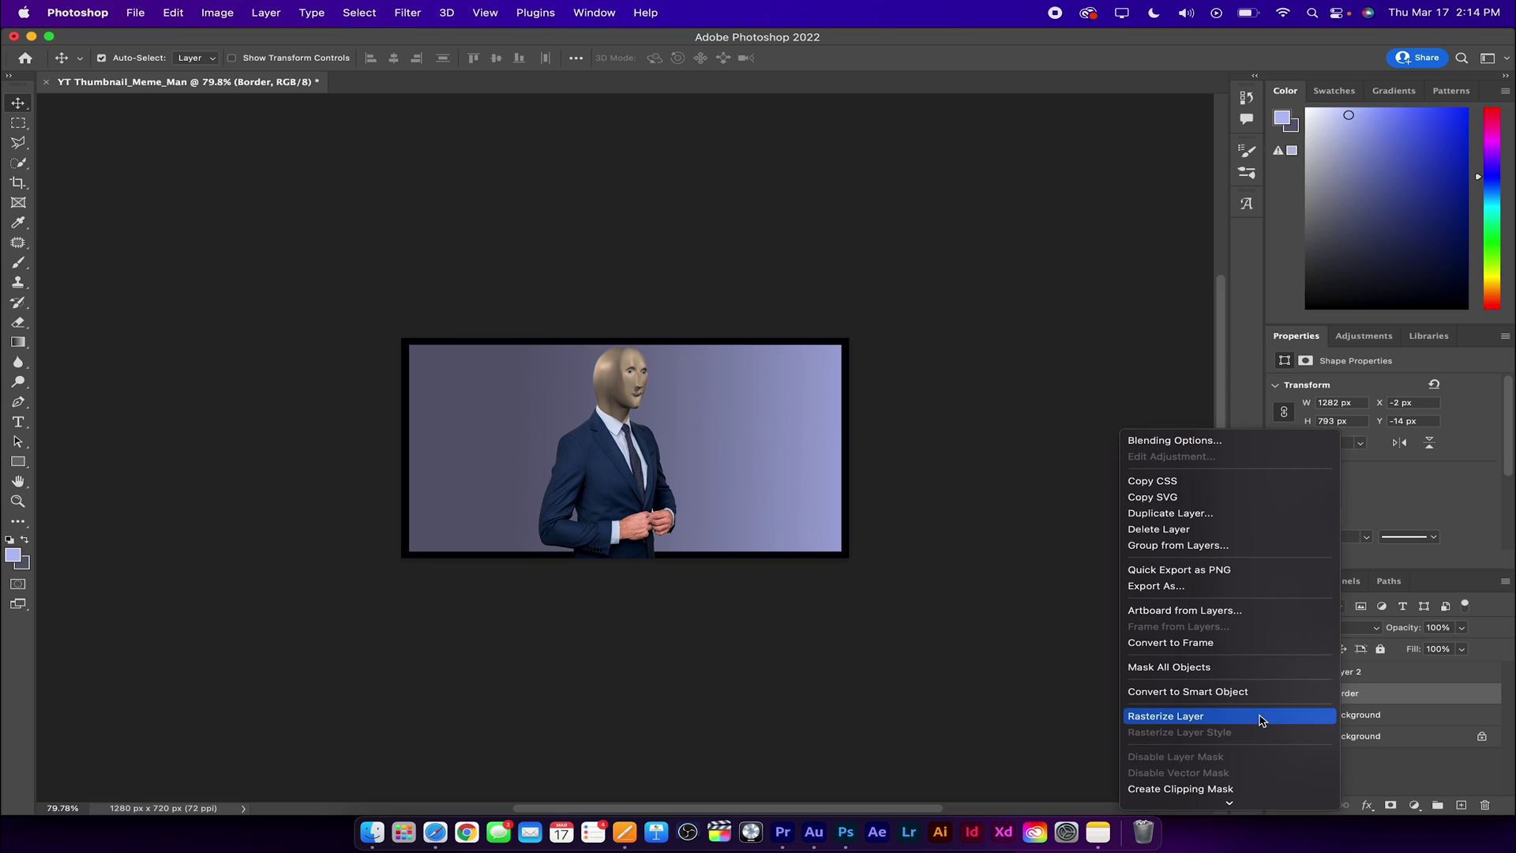
click(1265, 717)
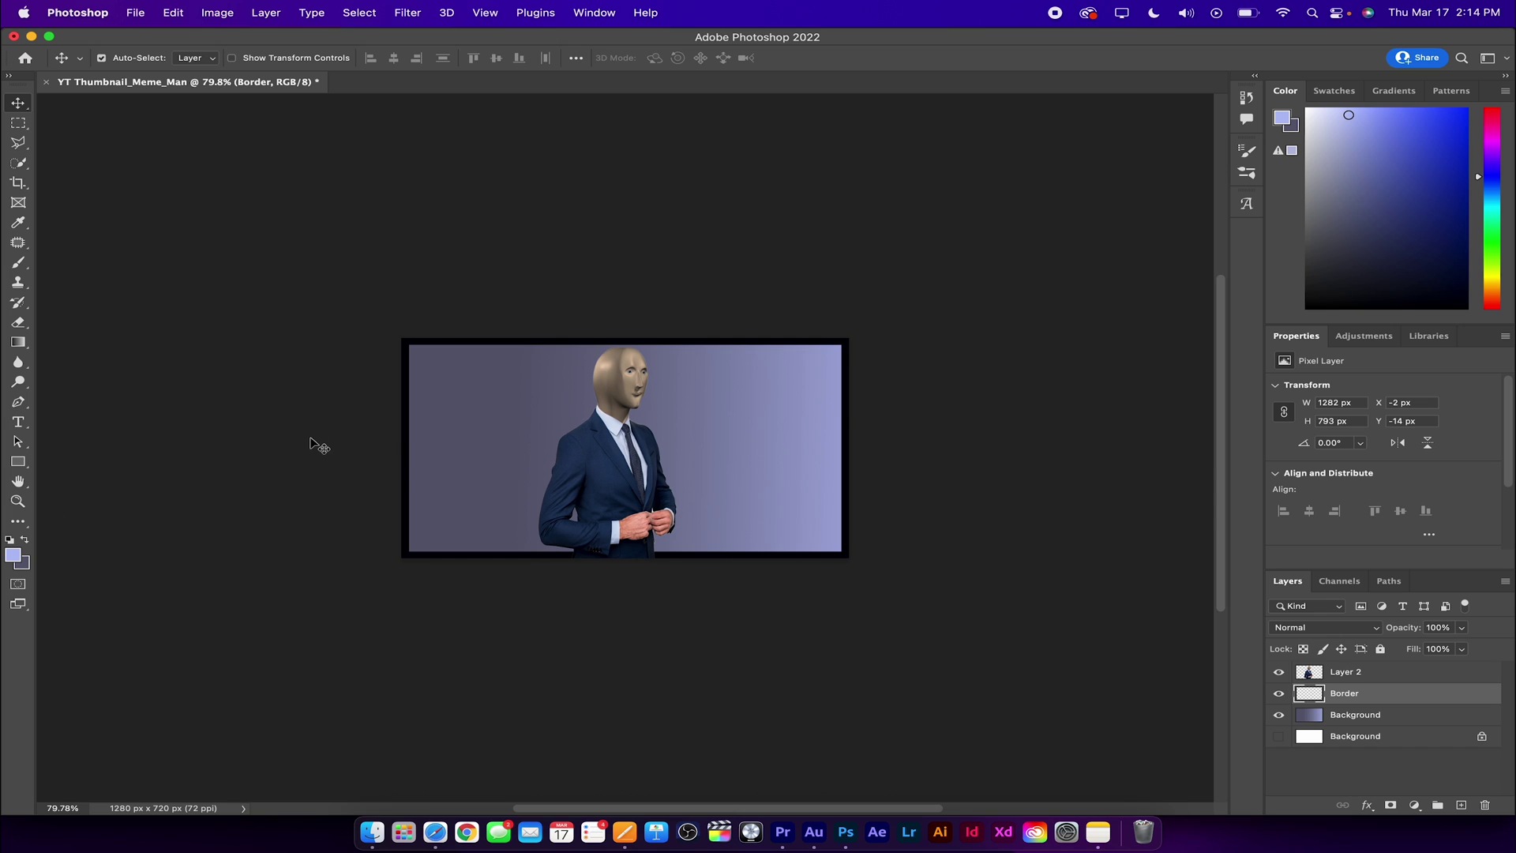
- Quick-select the black frame and set the foreground colour to cyan
key(w)
drag(409, 346, 758, 504)
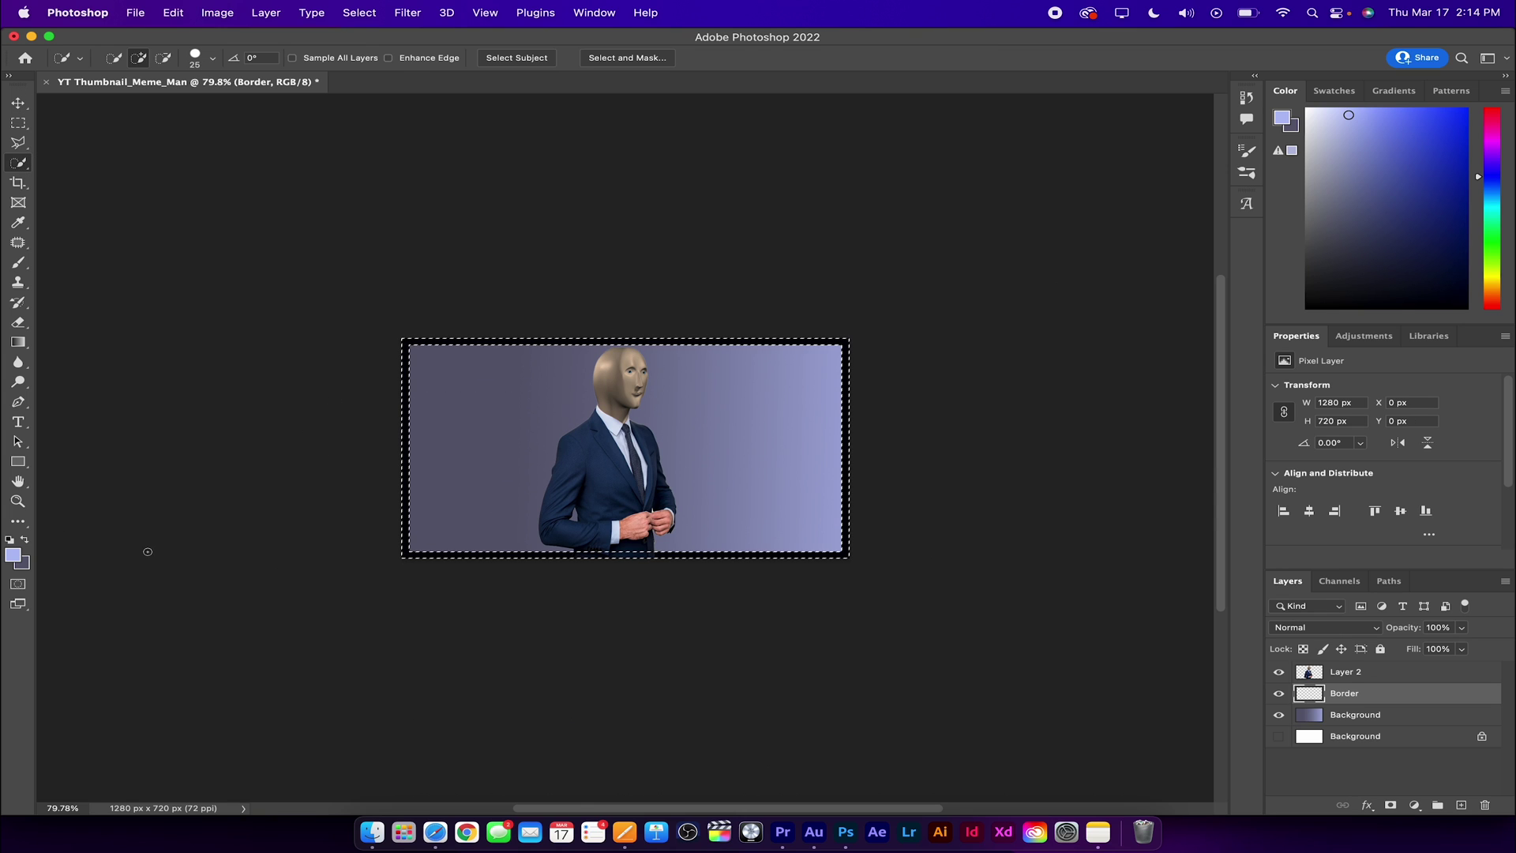
click(16, 543)
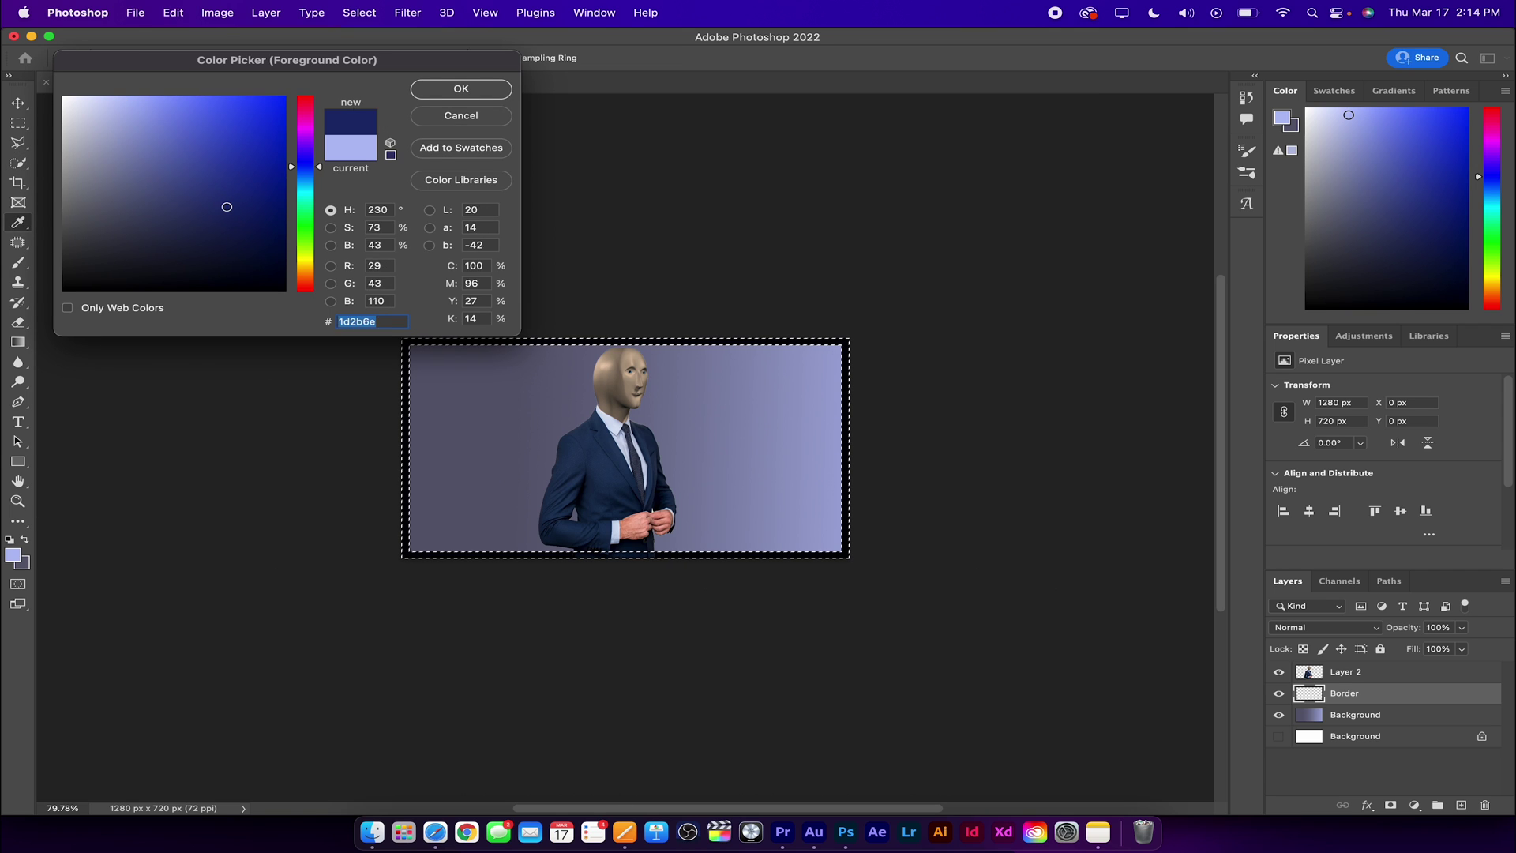
drag(227, 206, 267, 249)
click(461, 89)
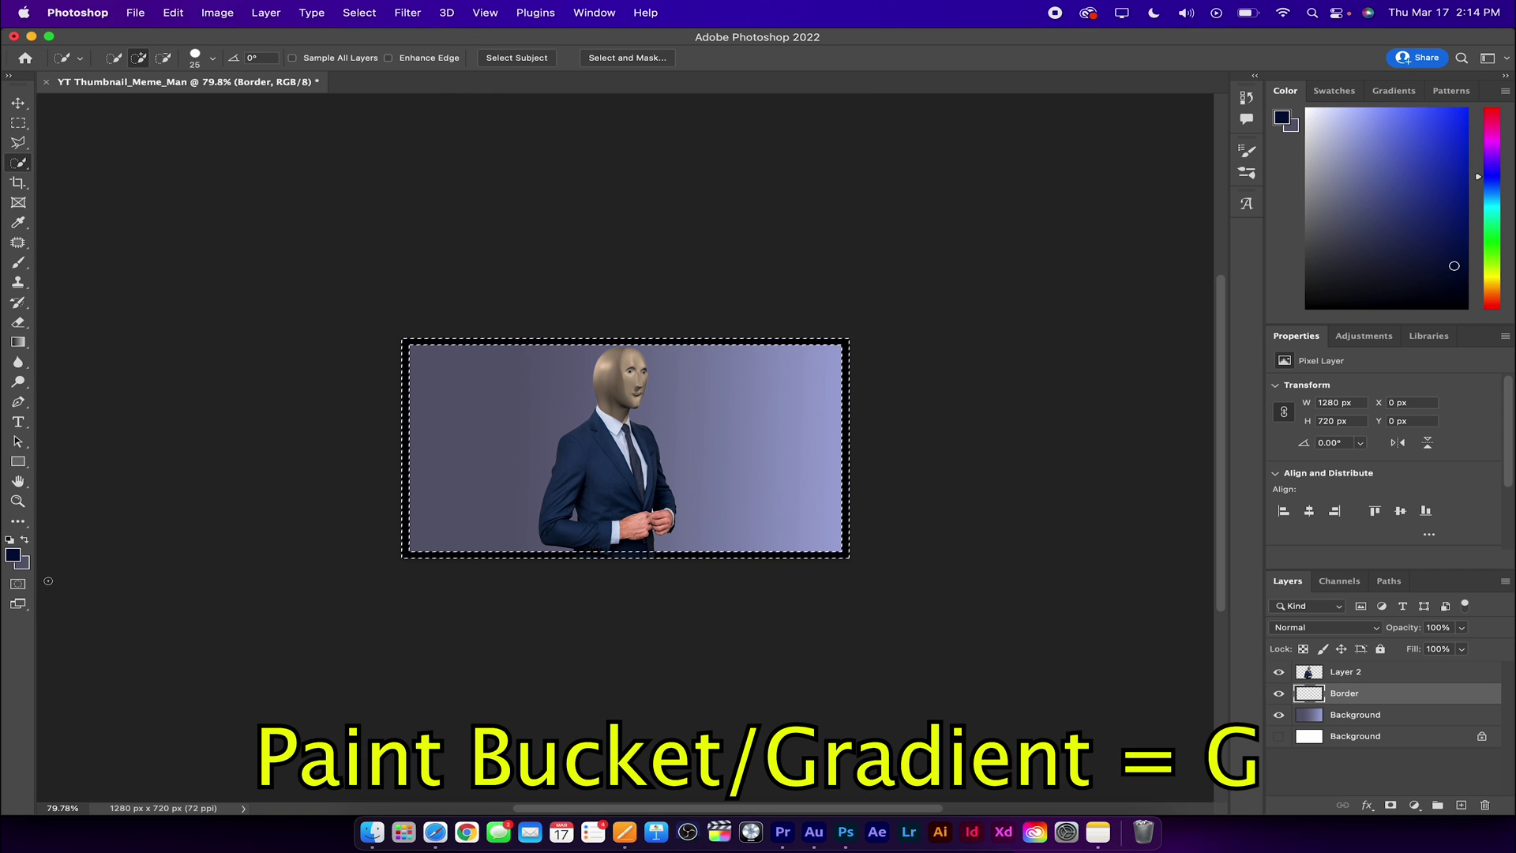
click(23, 552)
click(102, 239)
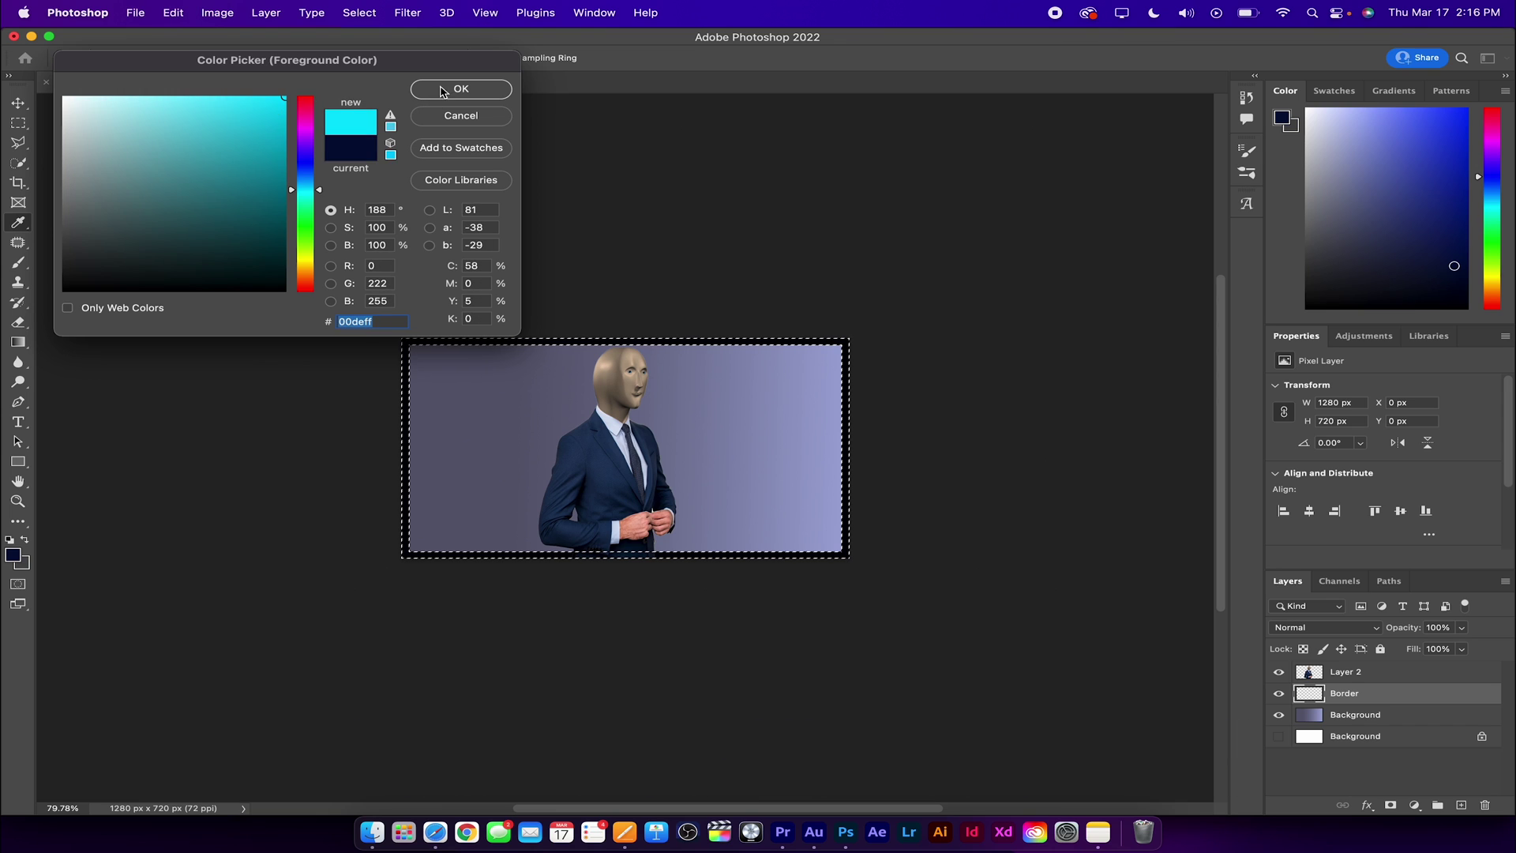
click(443, 92)
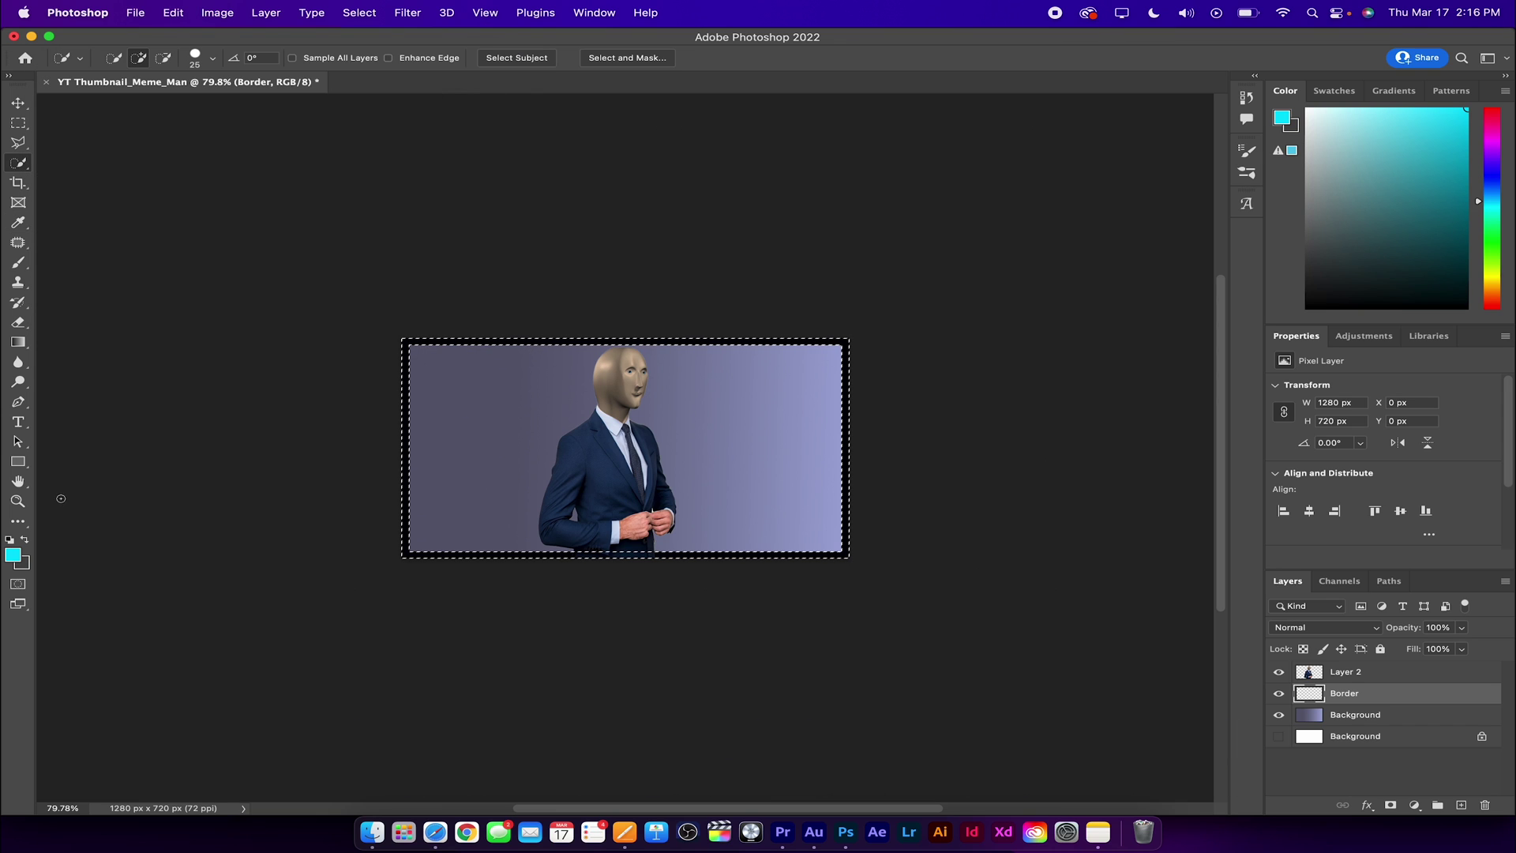
- Set the background colour to light cyan 82ddeb
click(28, 562)
click(15, 557)
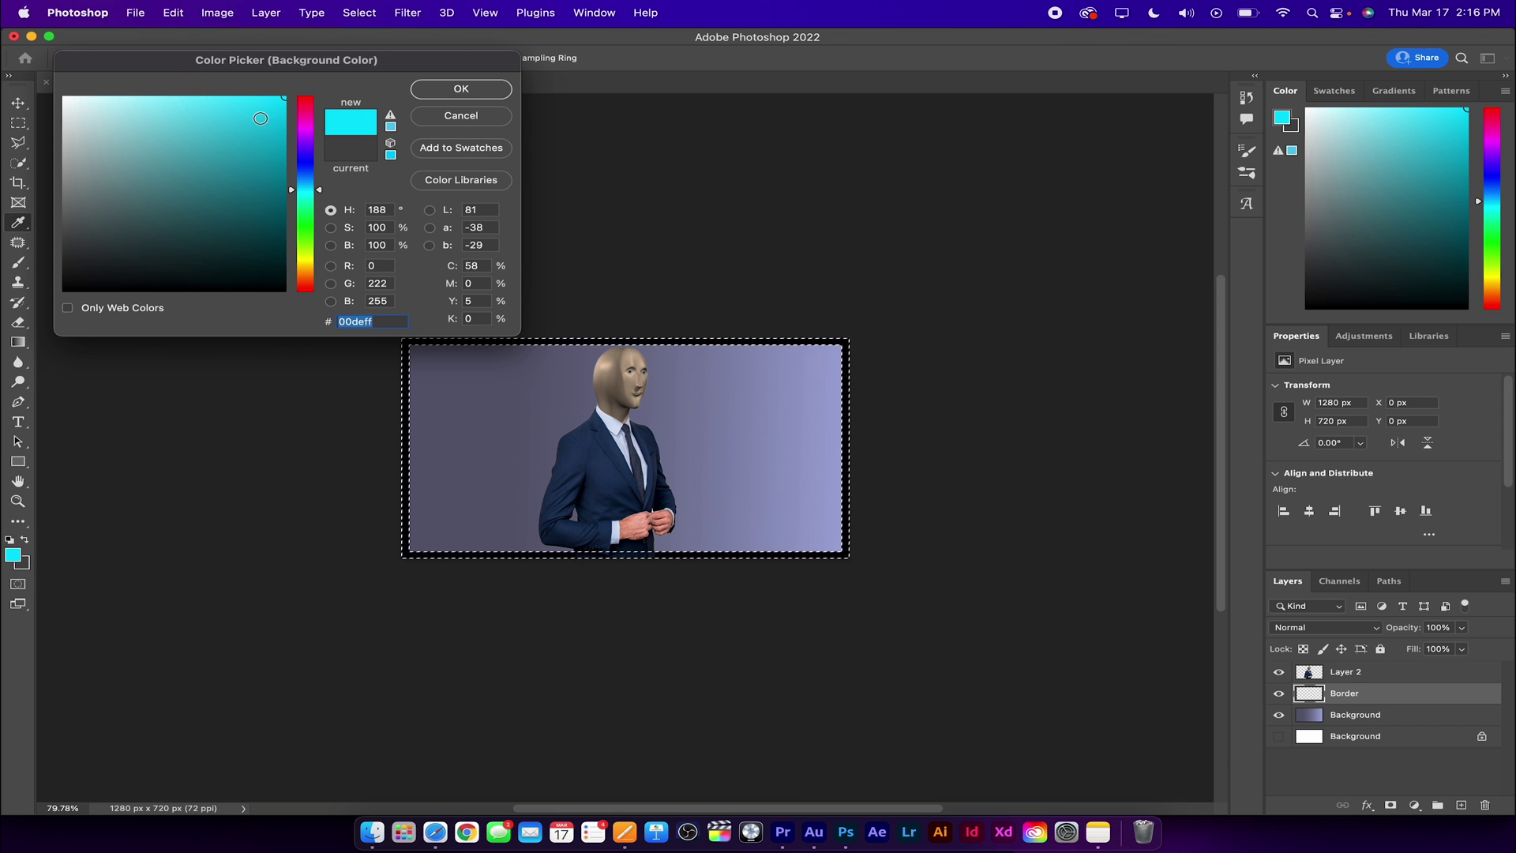
drag(260, 119, 163, 112)
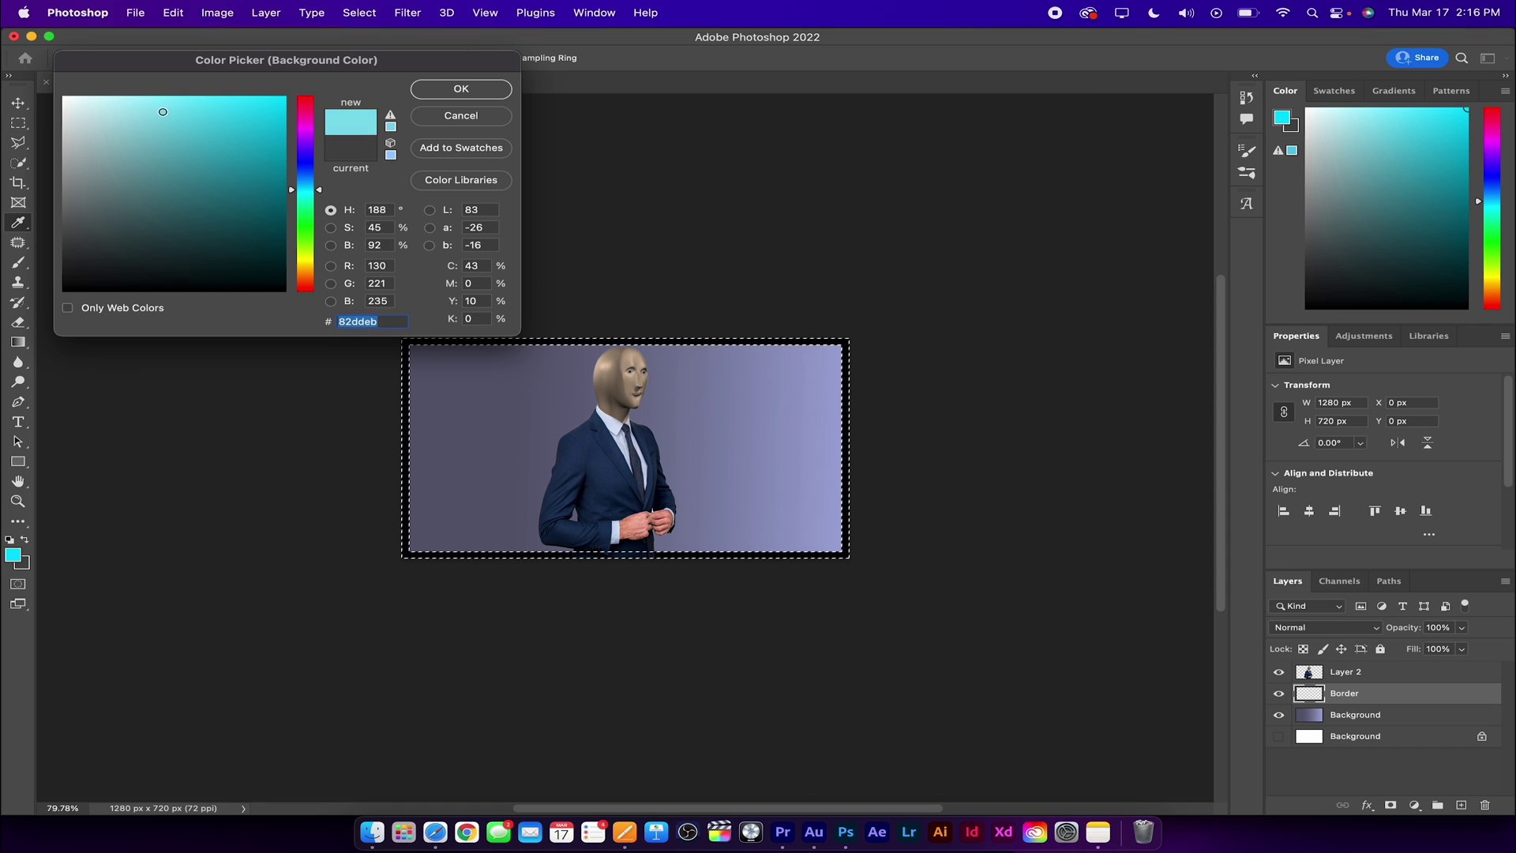
click(463, 91)
key(g)
- Fill the selected frame with the cyan gradient and shift Meme Man to the left edge
drag(350, 325, 734, 512)
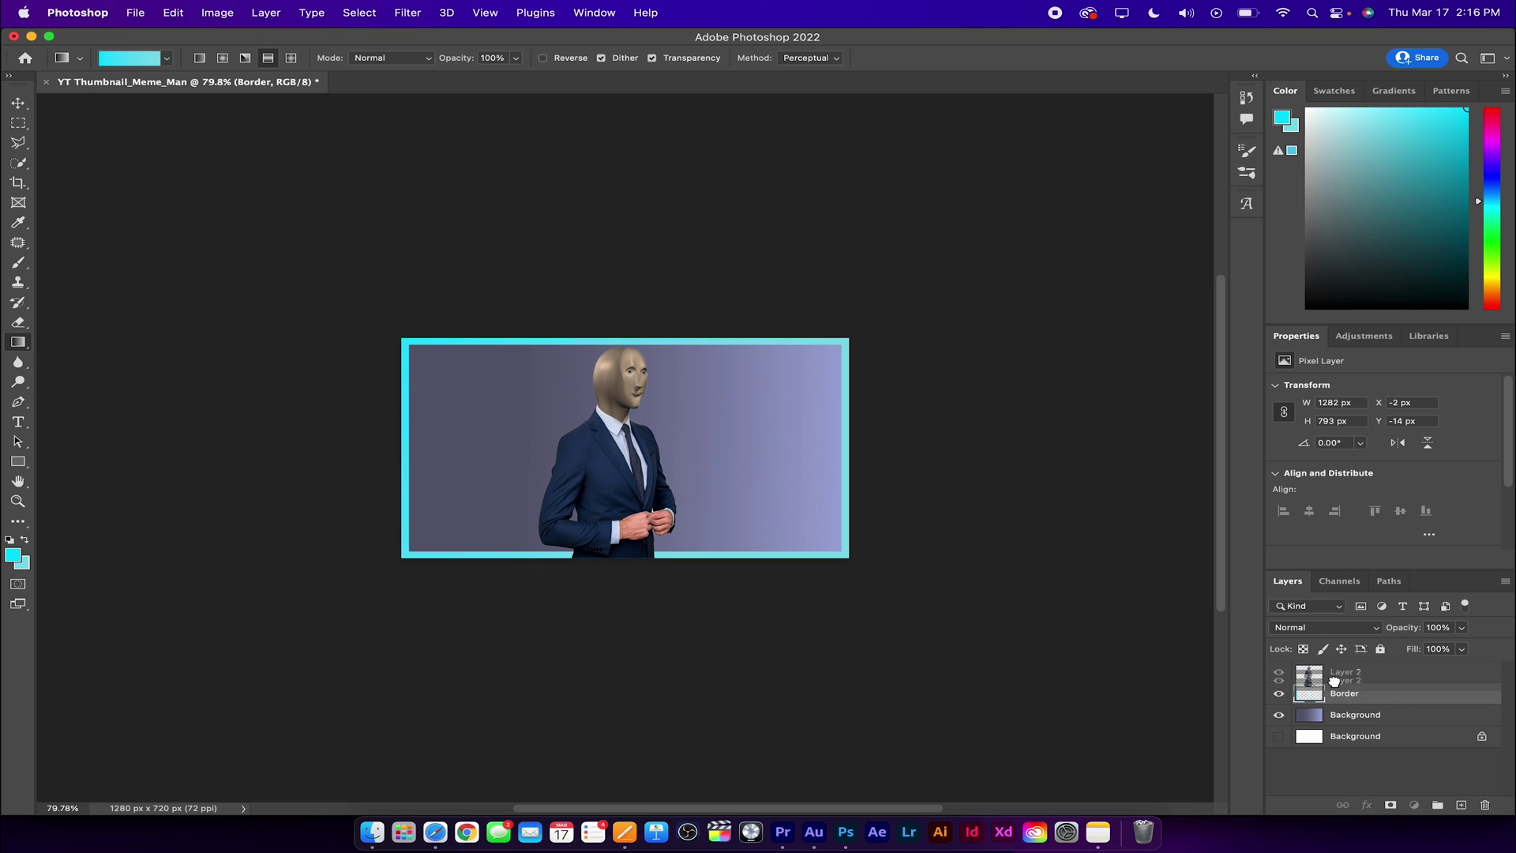
mouse_move(1321, 673)
mouse_down()
mouse_move(1340, 702)
mouse_move(1339, 666)
mouse_up()
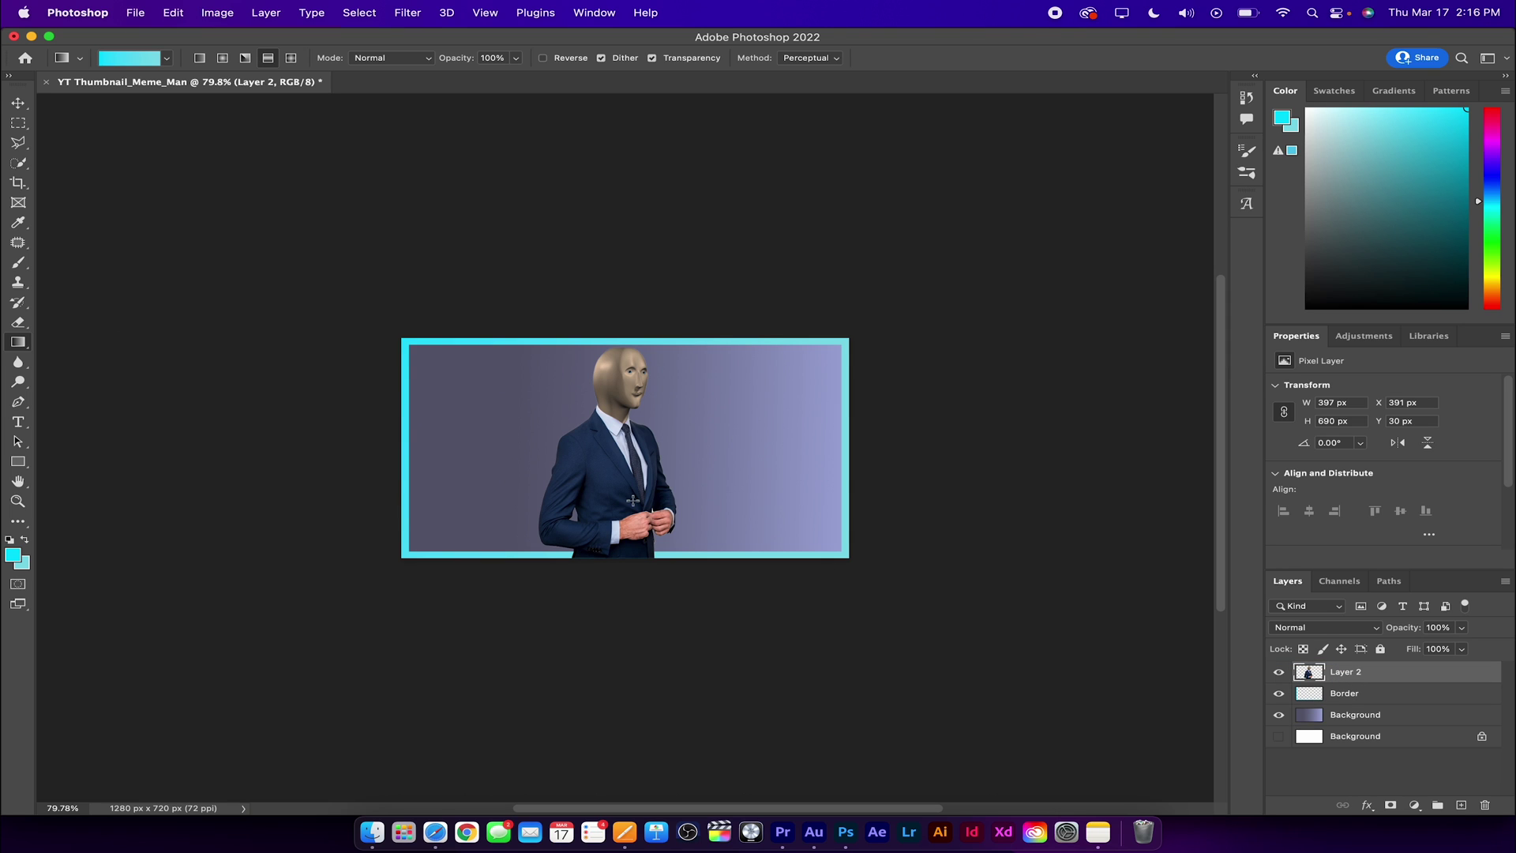
key(v)
mouse_move(633, 502)
mouse_down()
mouse_move(504, 505)
mouse_move(518, 507)
mouse_up()
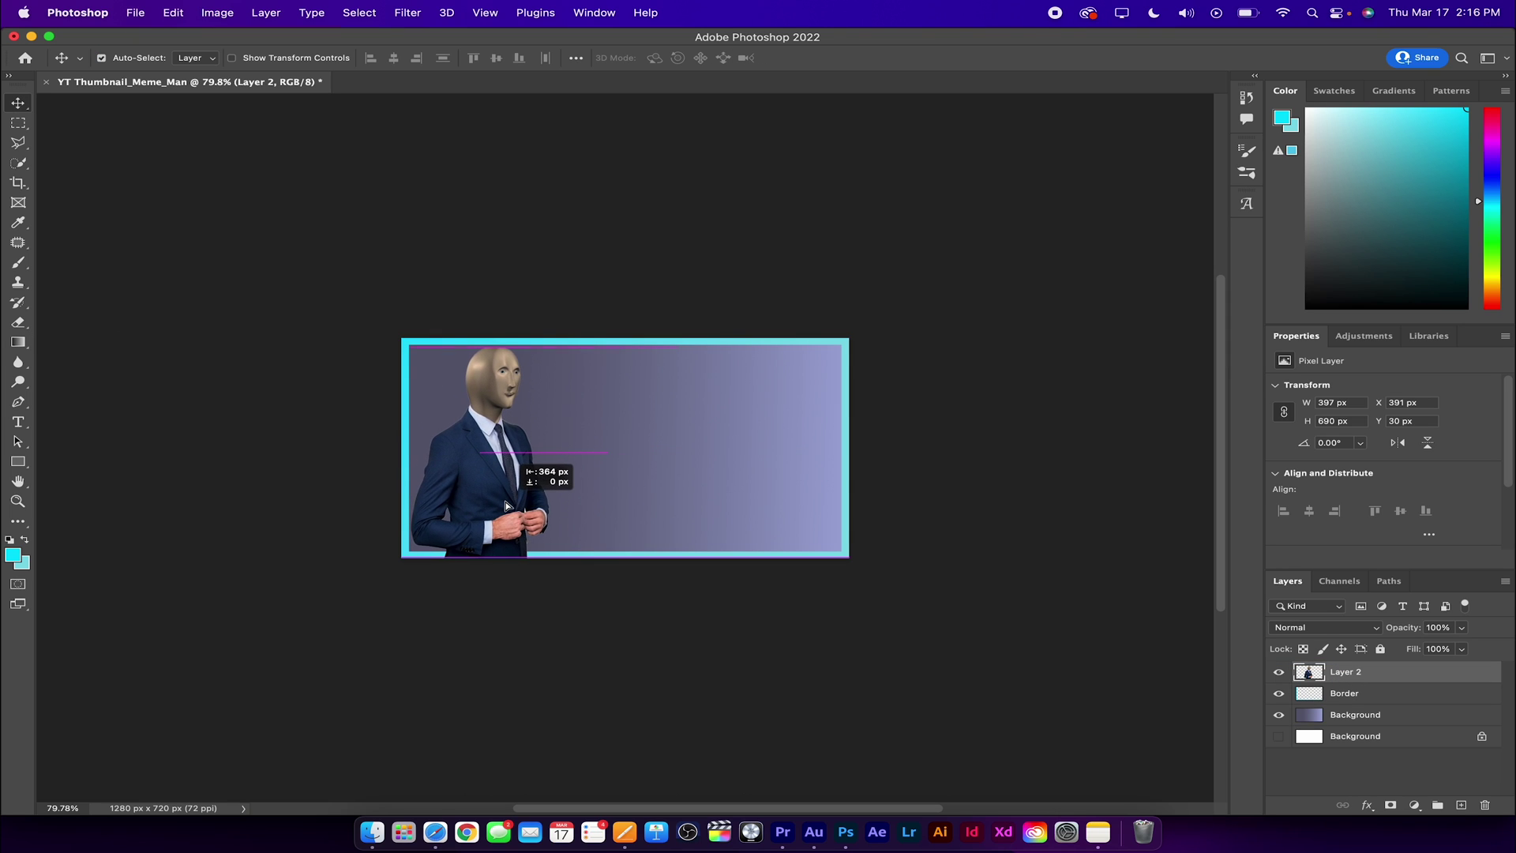
- Open Meme Man's layer style settings, then cancel them
double_click(1409, 676)
click(1448, 175)
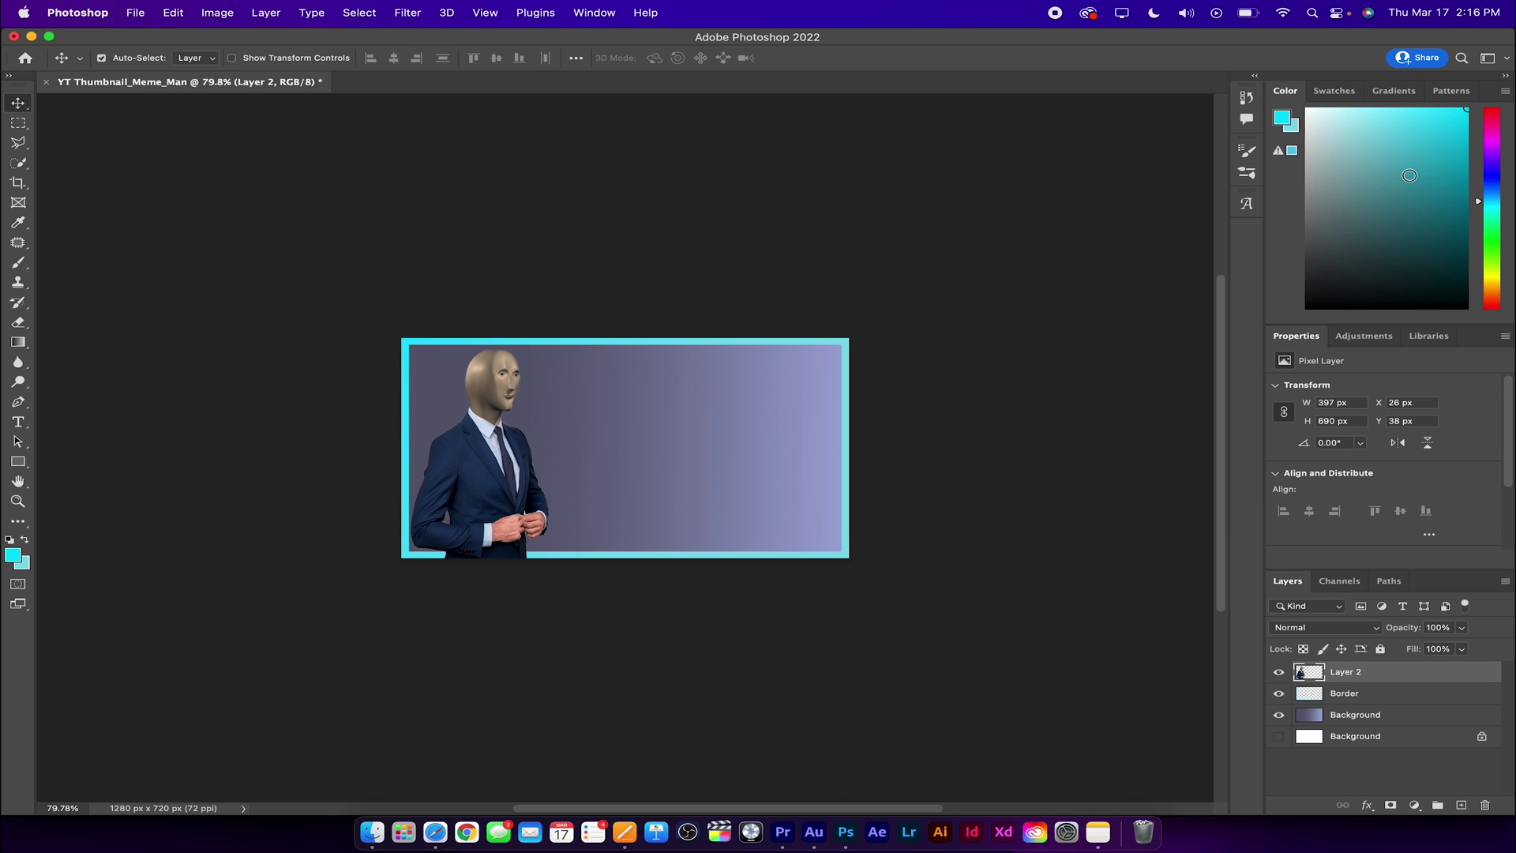
click(267, 12)
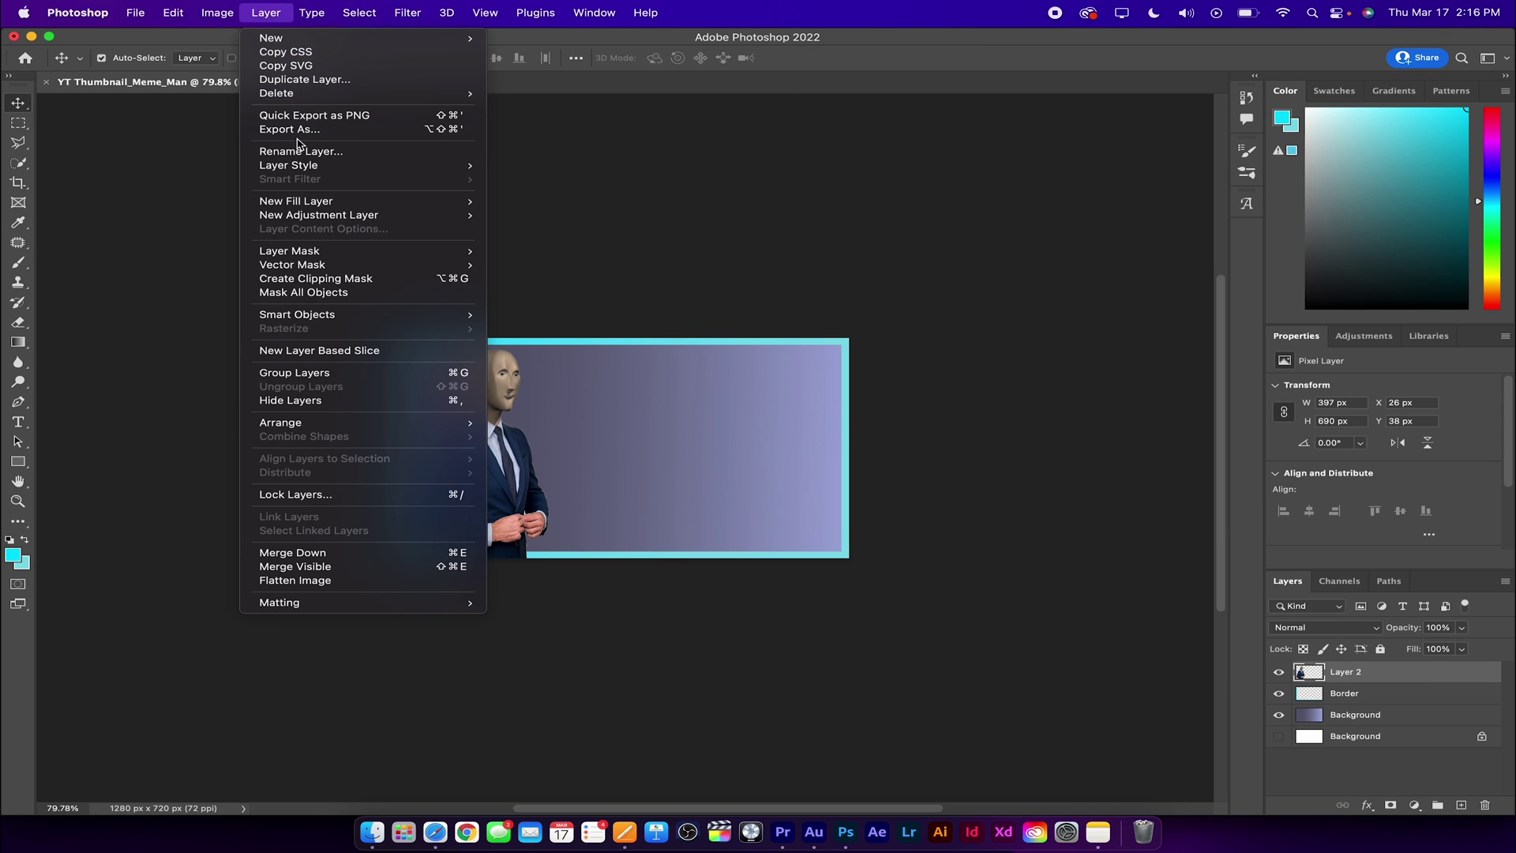
mouse_move(288, 164)
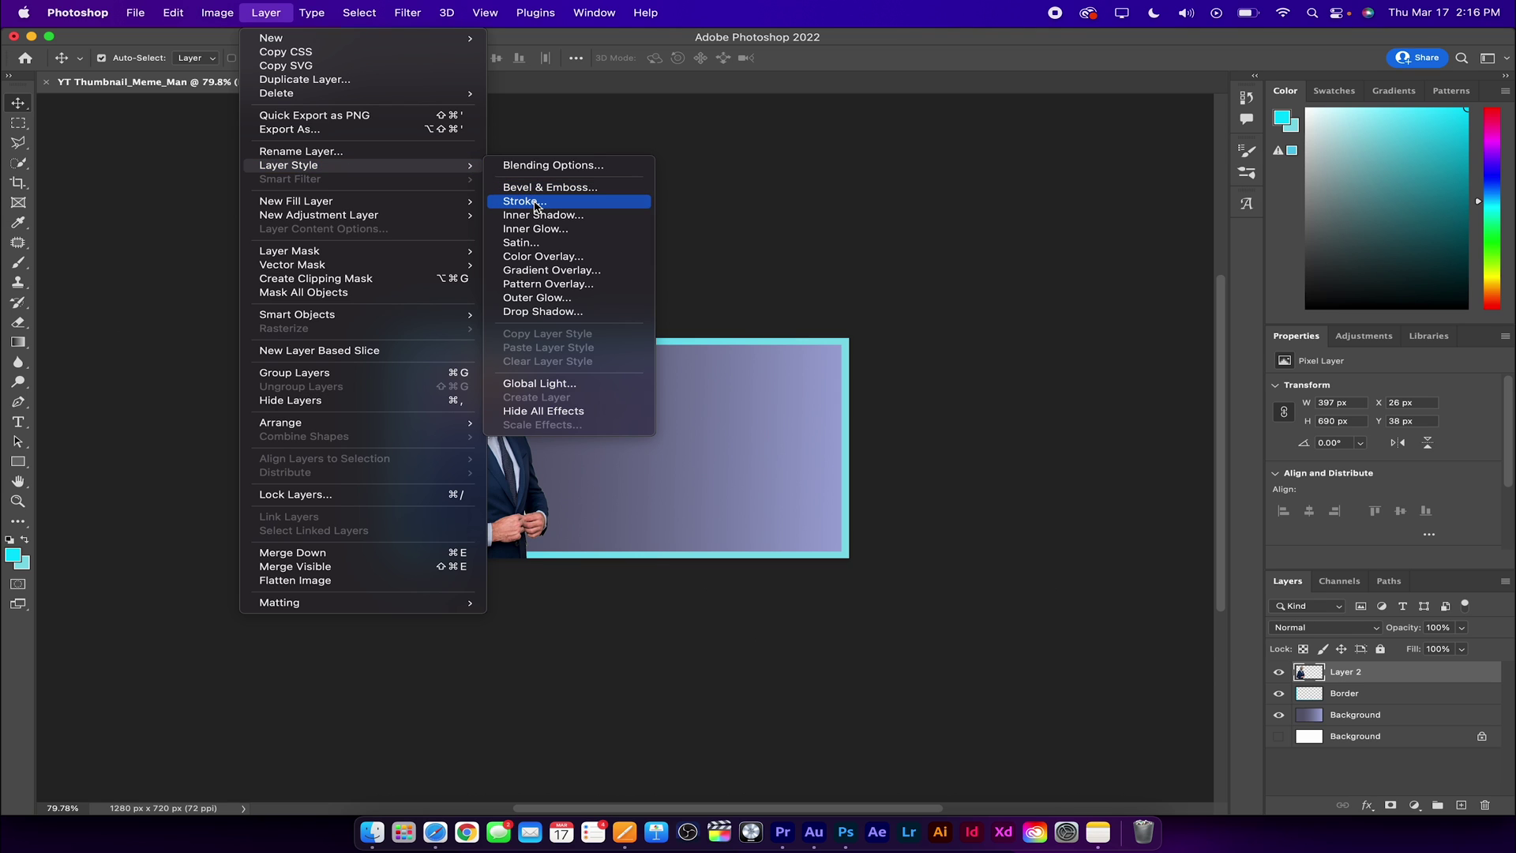
- Turn on Meme Man's 4 px outside stroke and shift its colour hue toward cyan
click(524, 201)
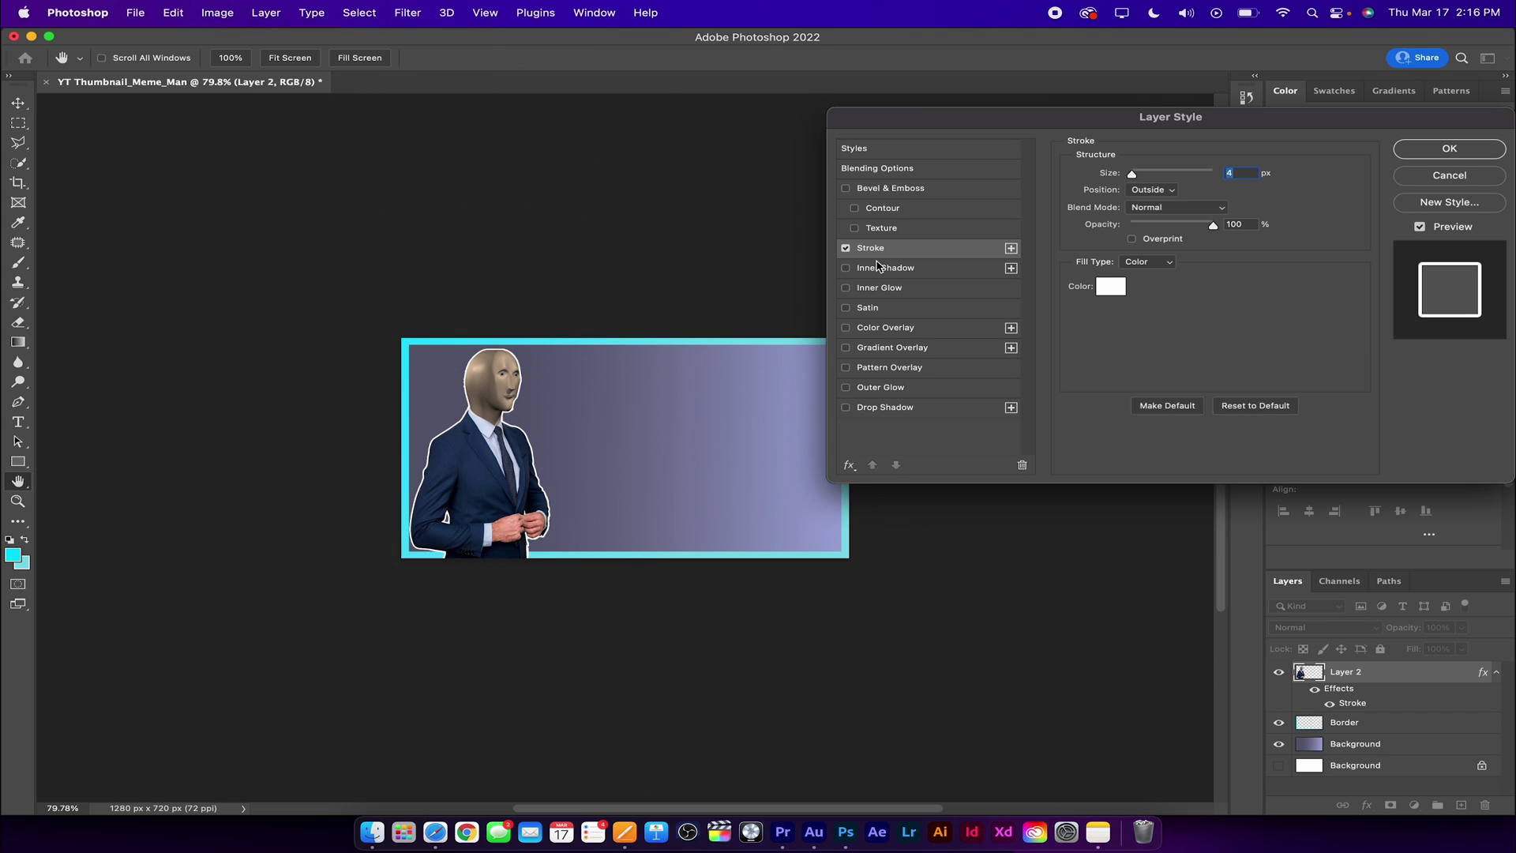
click(847, 248)
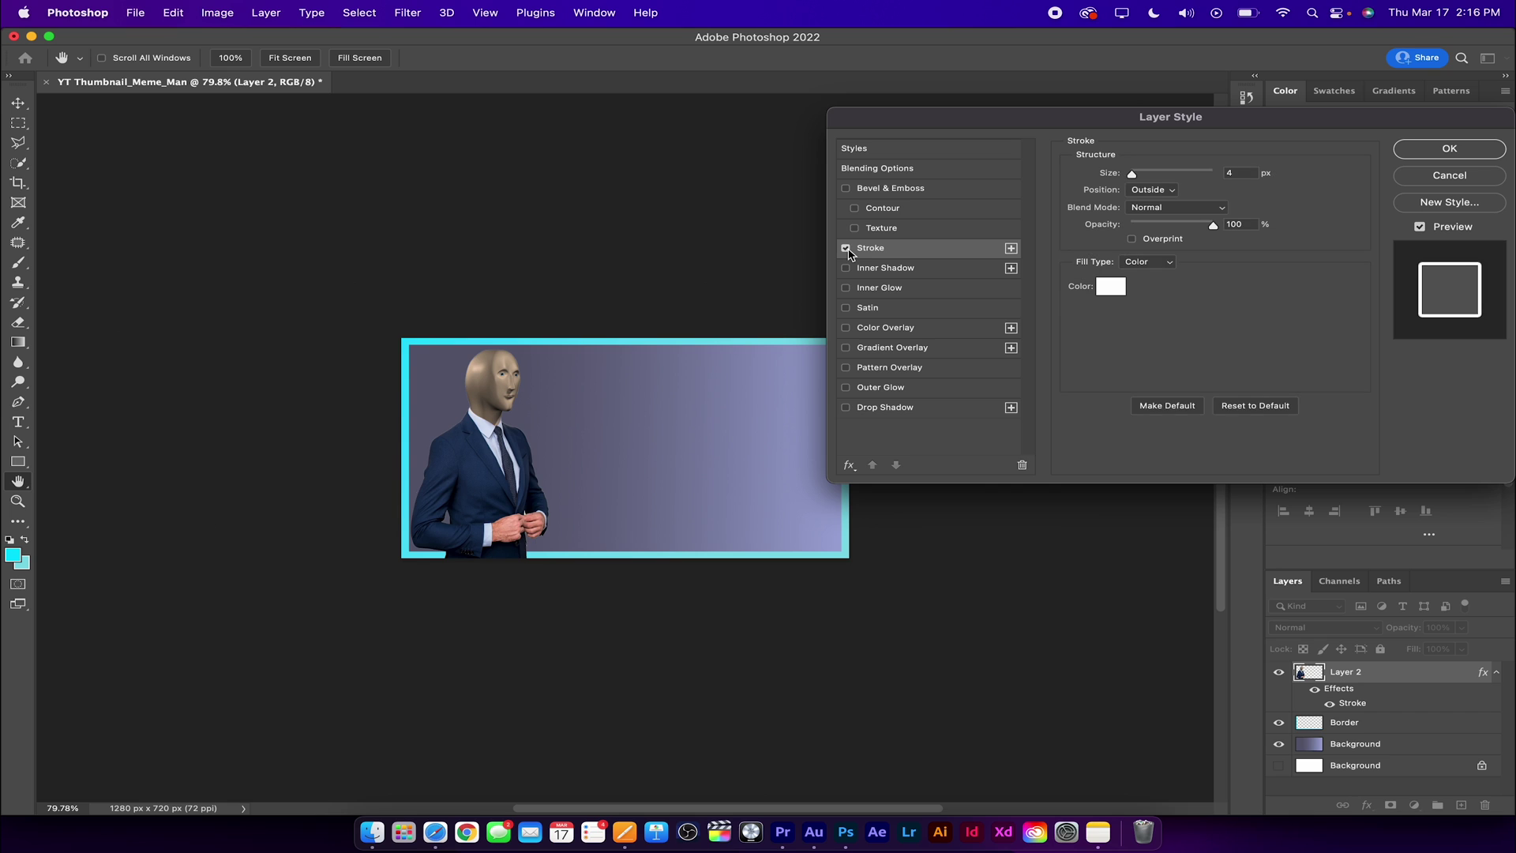
click(848, 248)
click(848, 248)
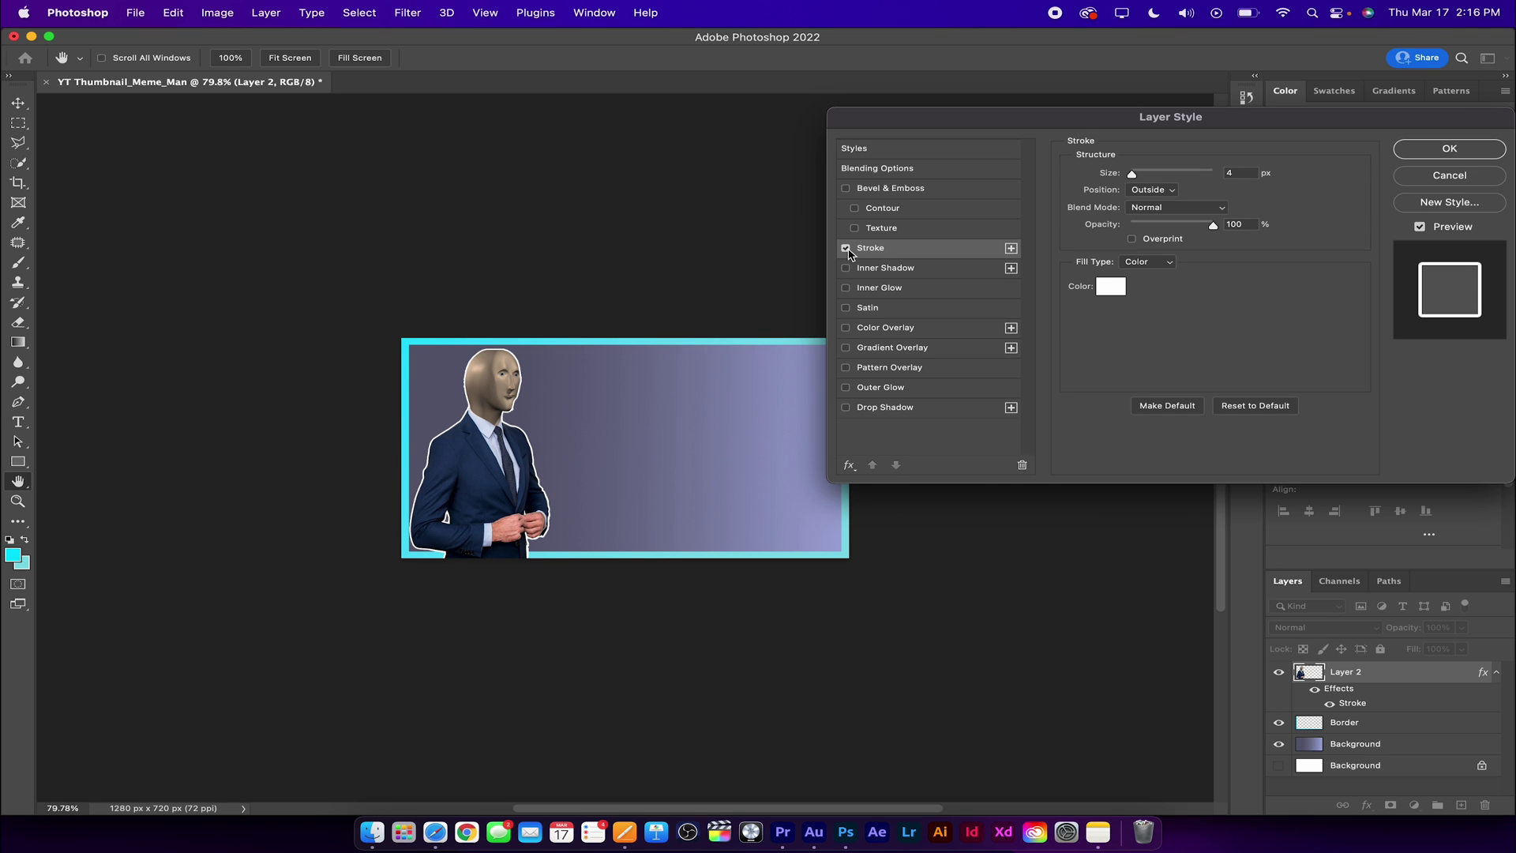
click(1107, 288)
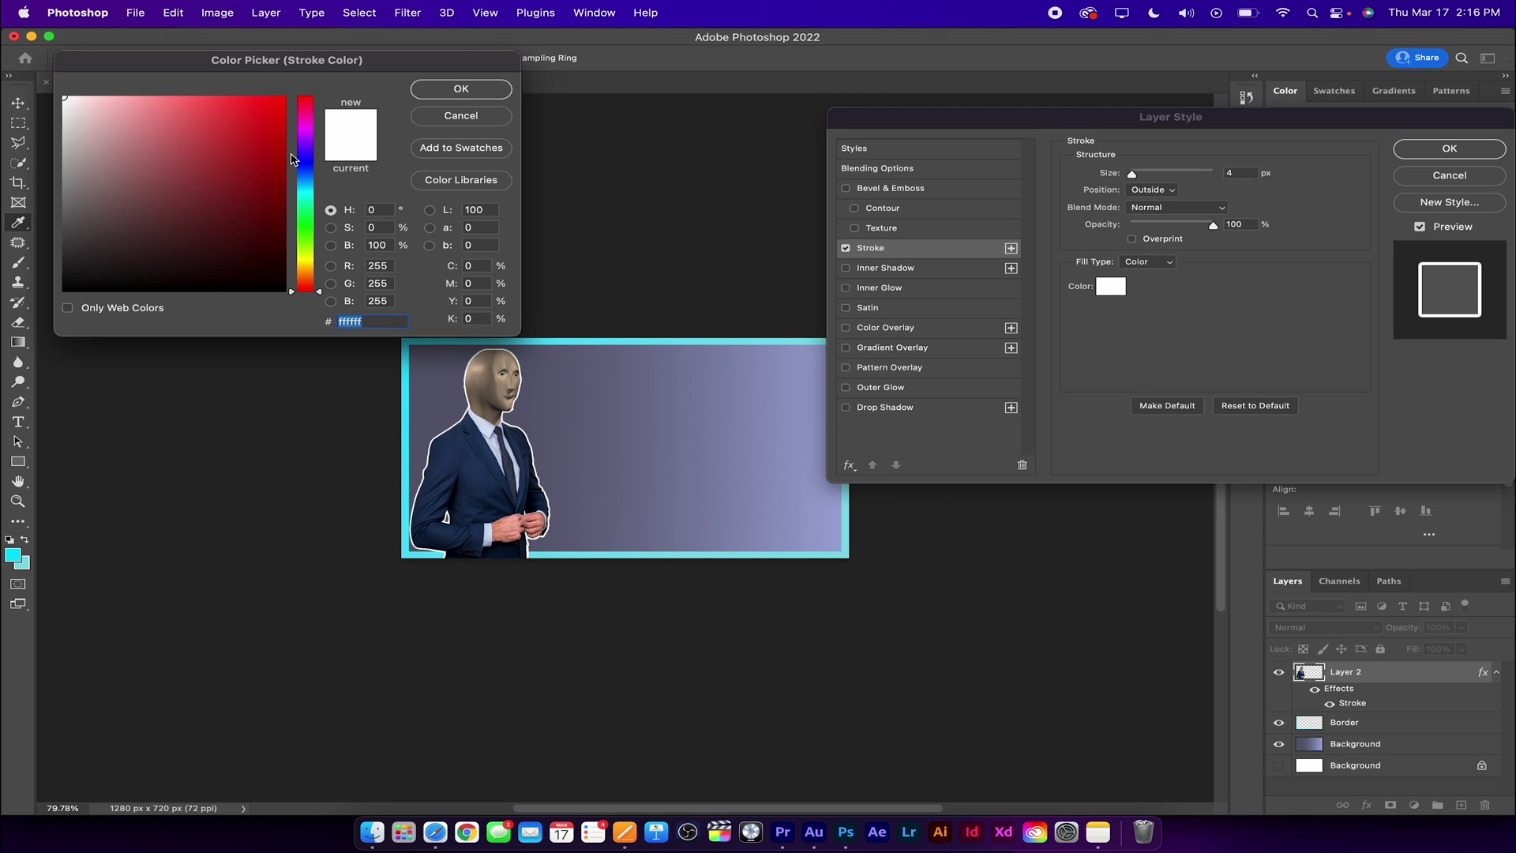
drag(311, 210, 310, 192)
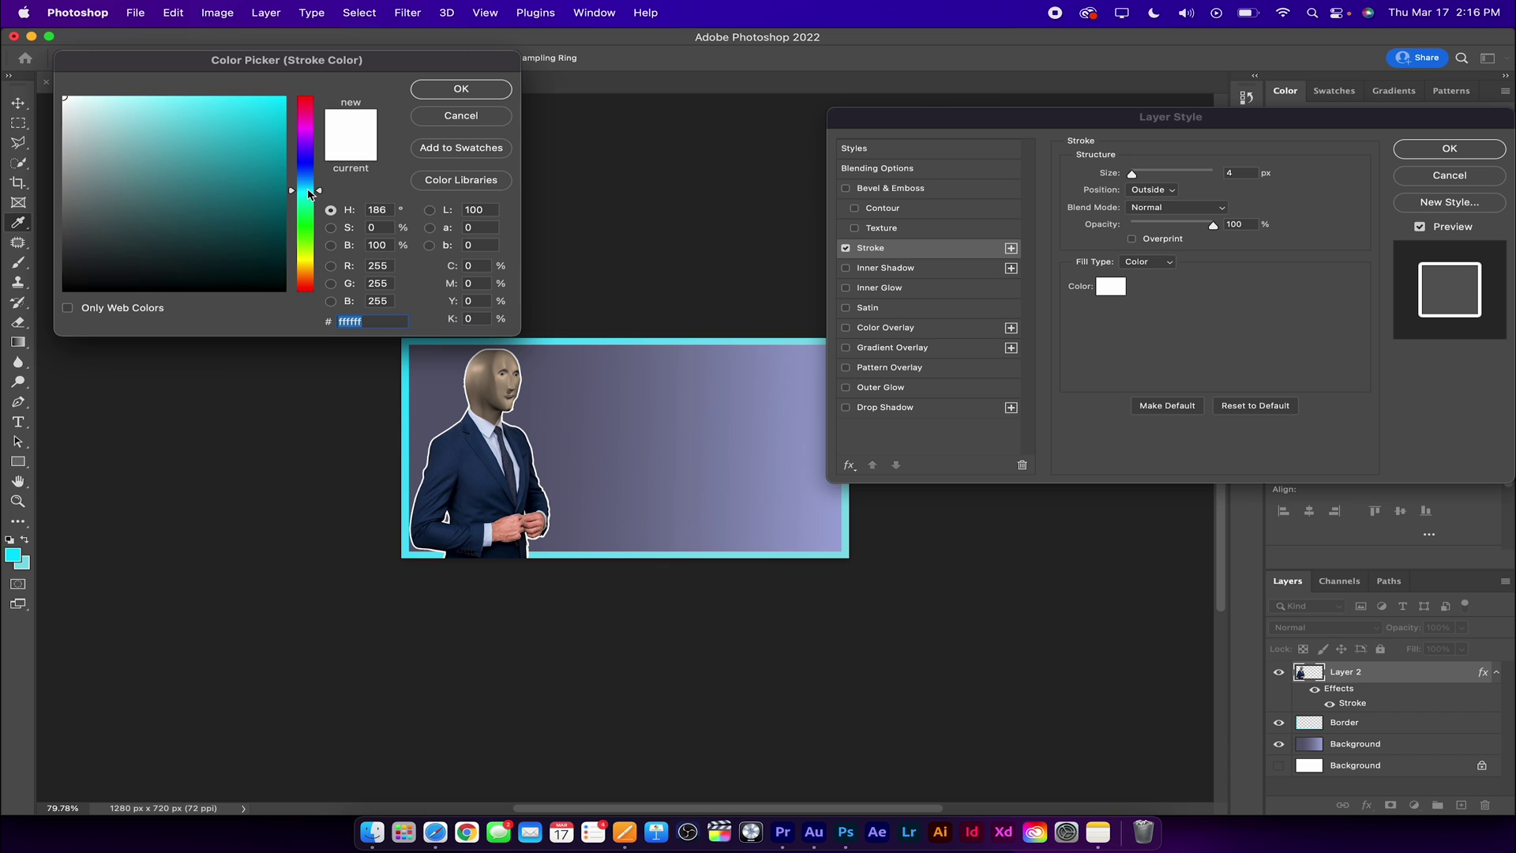
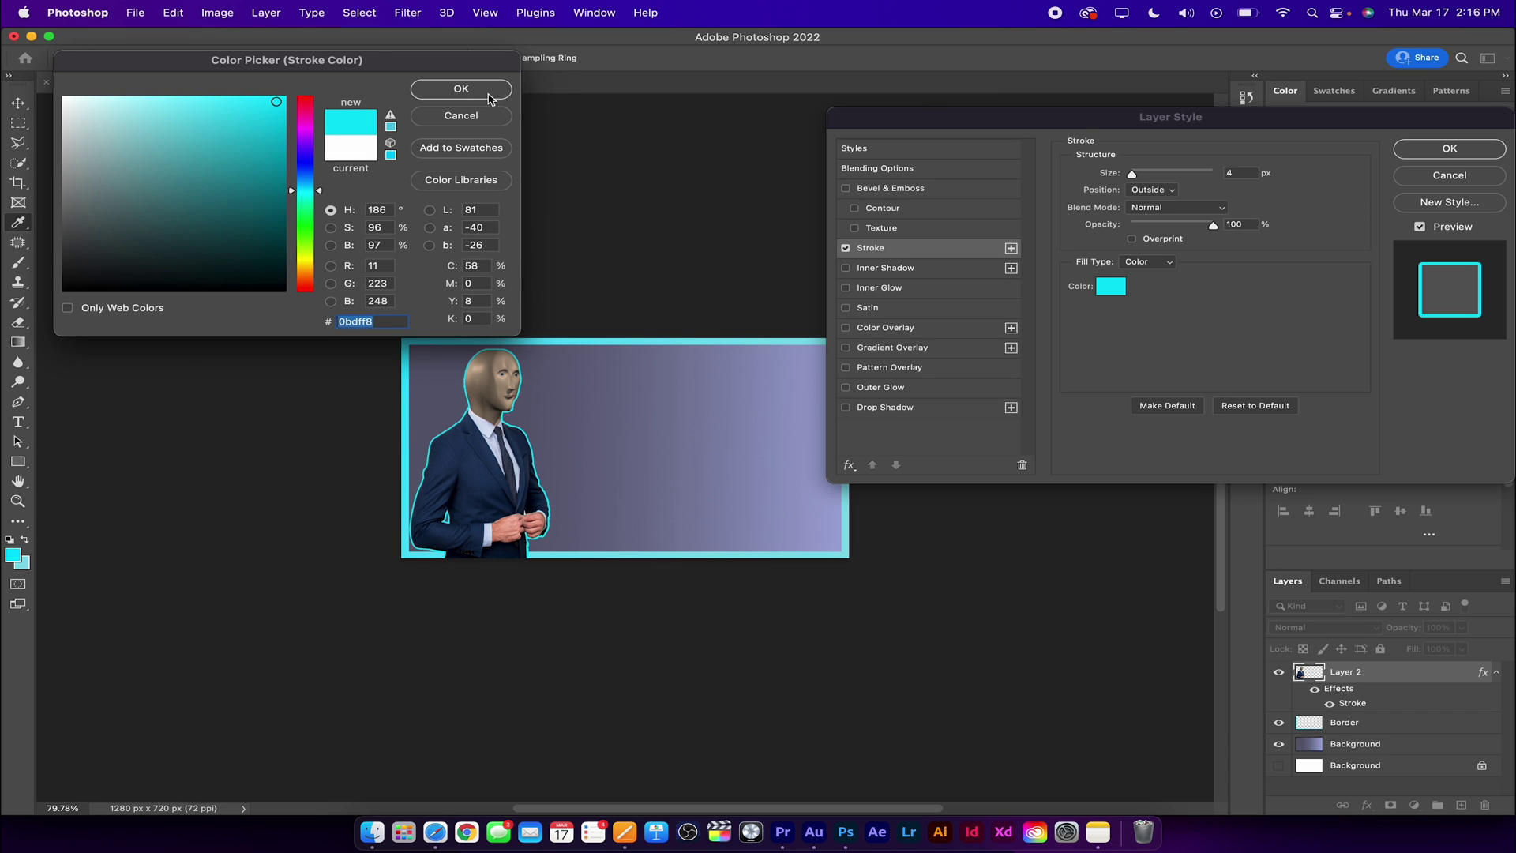
- Swap the meme man's 6 px cyan stroke for a drop shadow, leaving Outer Glow off
click(462, 89)
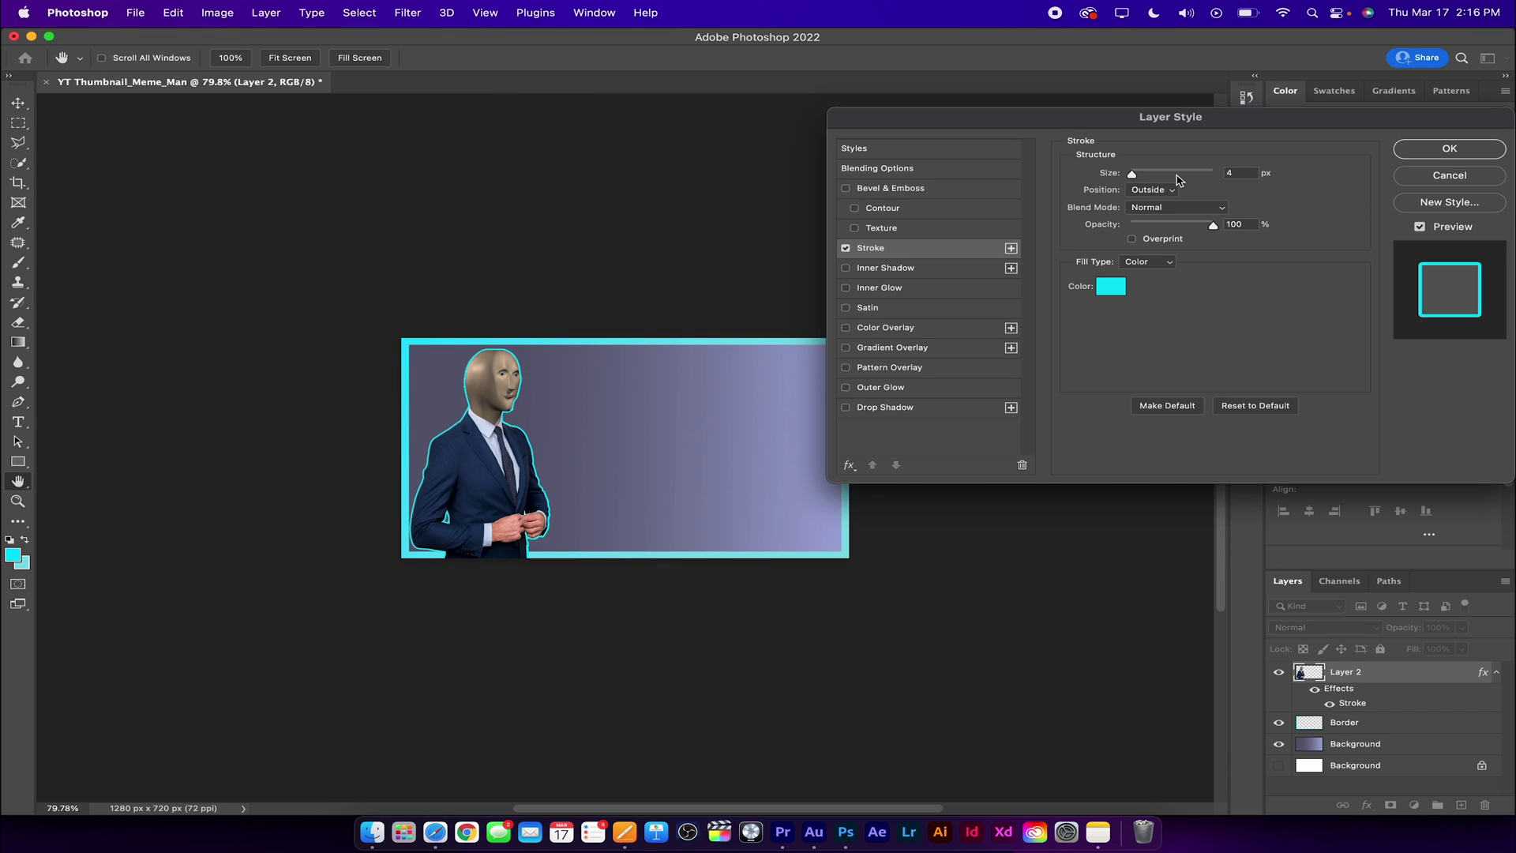
key(Up)
key(Up)
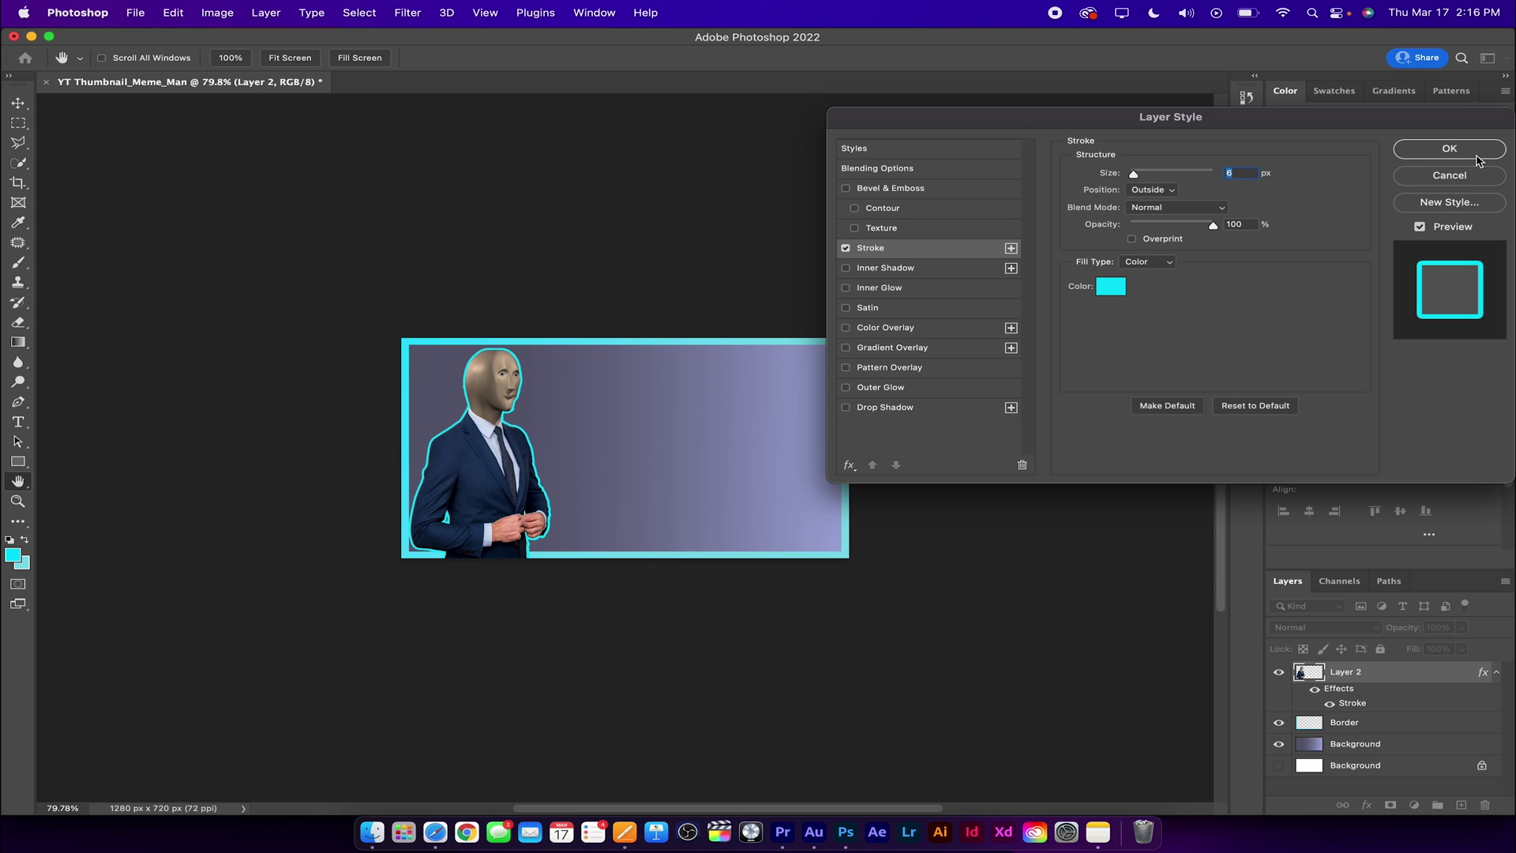
click(847, 248)
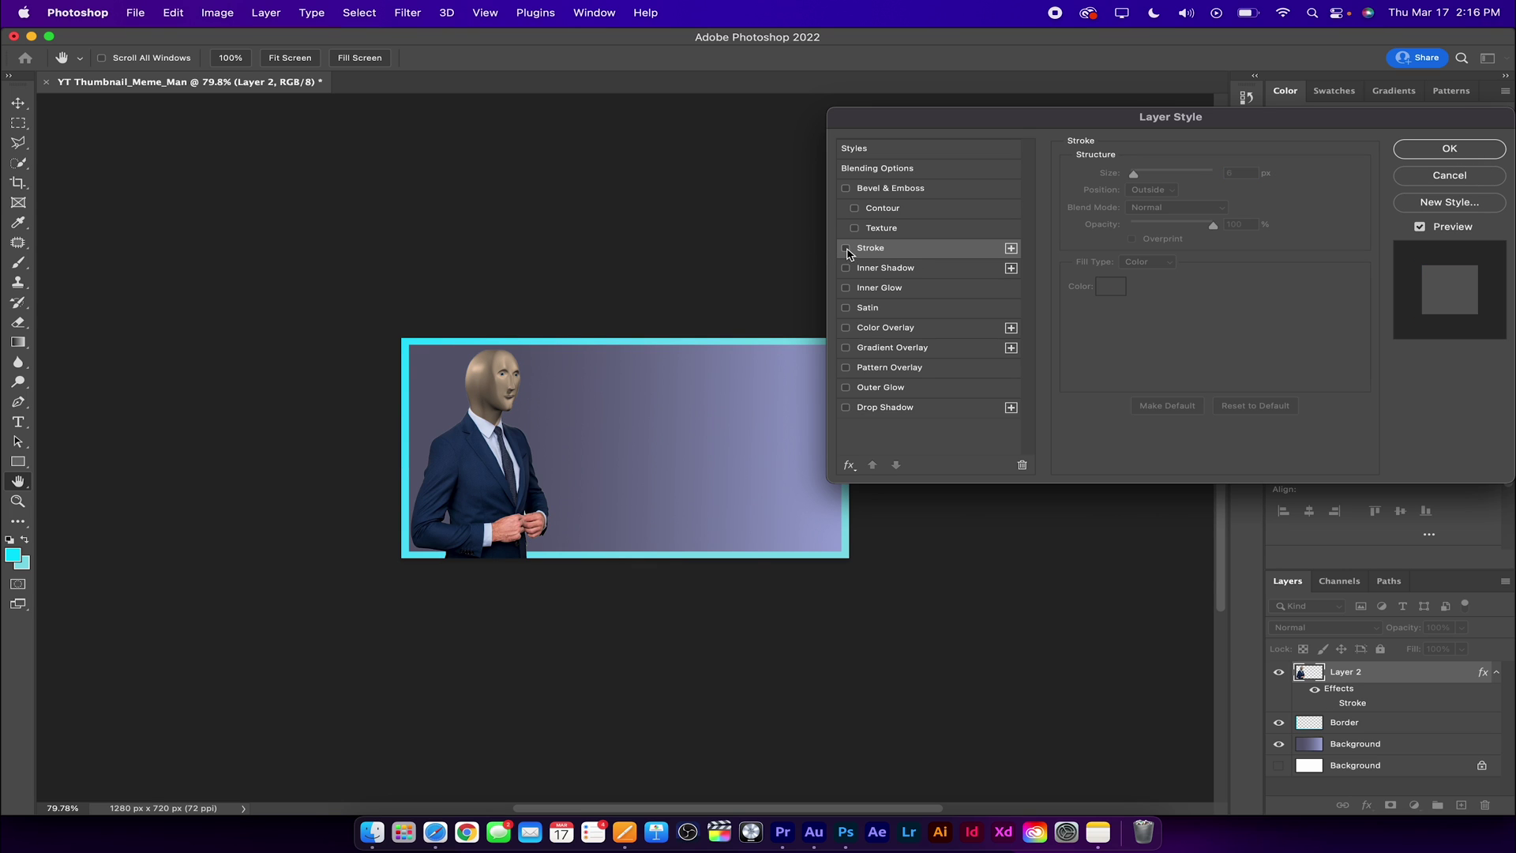
click(846, 387)
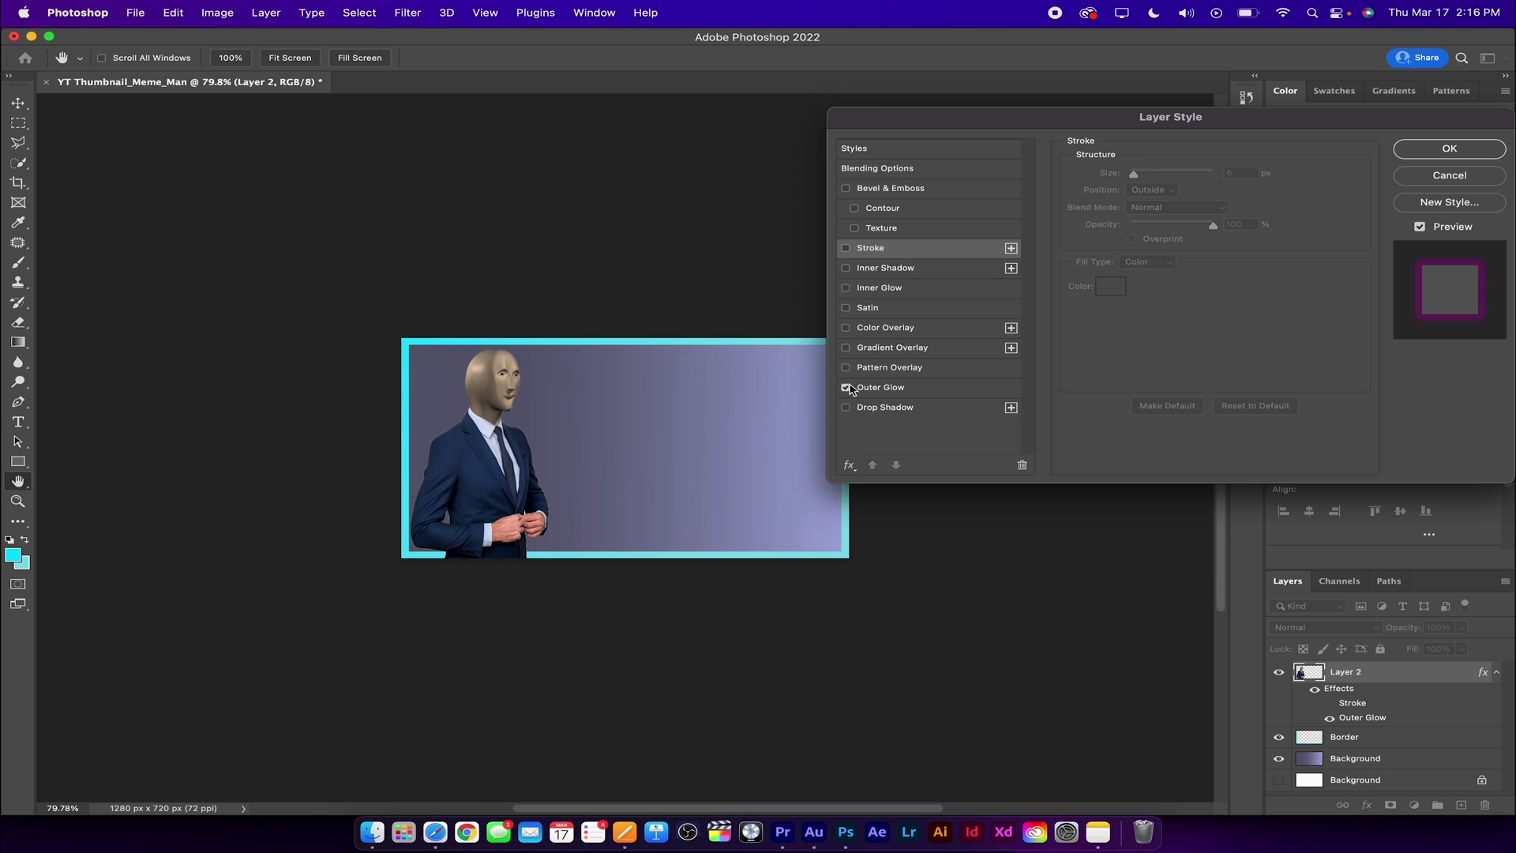
click(846, 388)
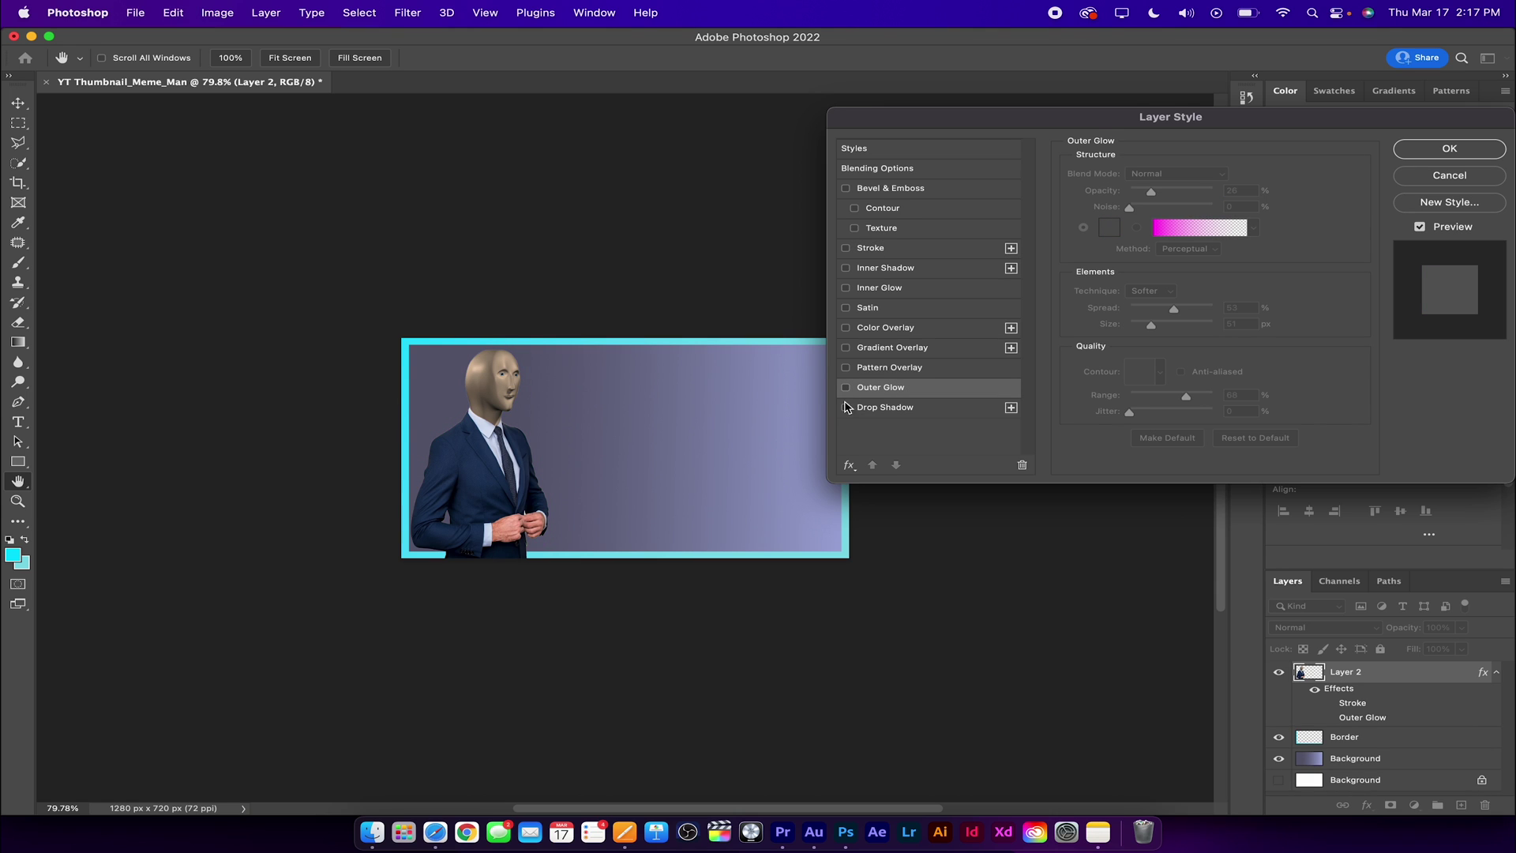
click(846, 408)
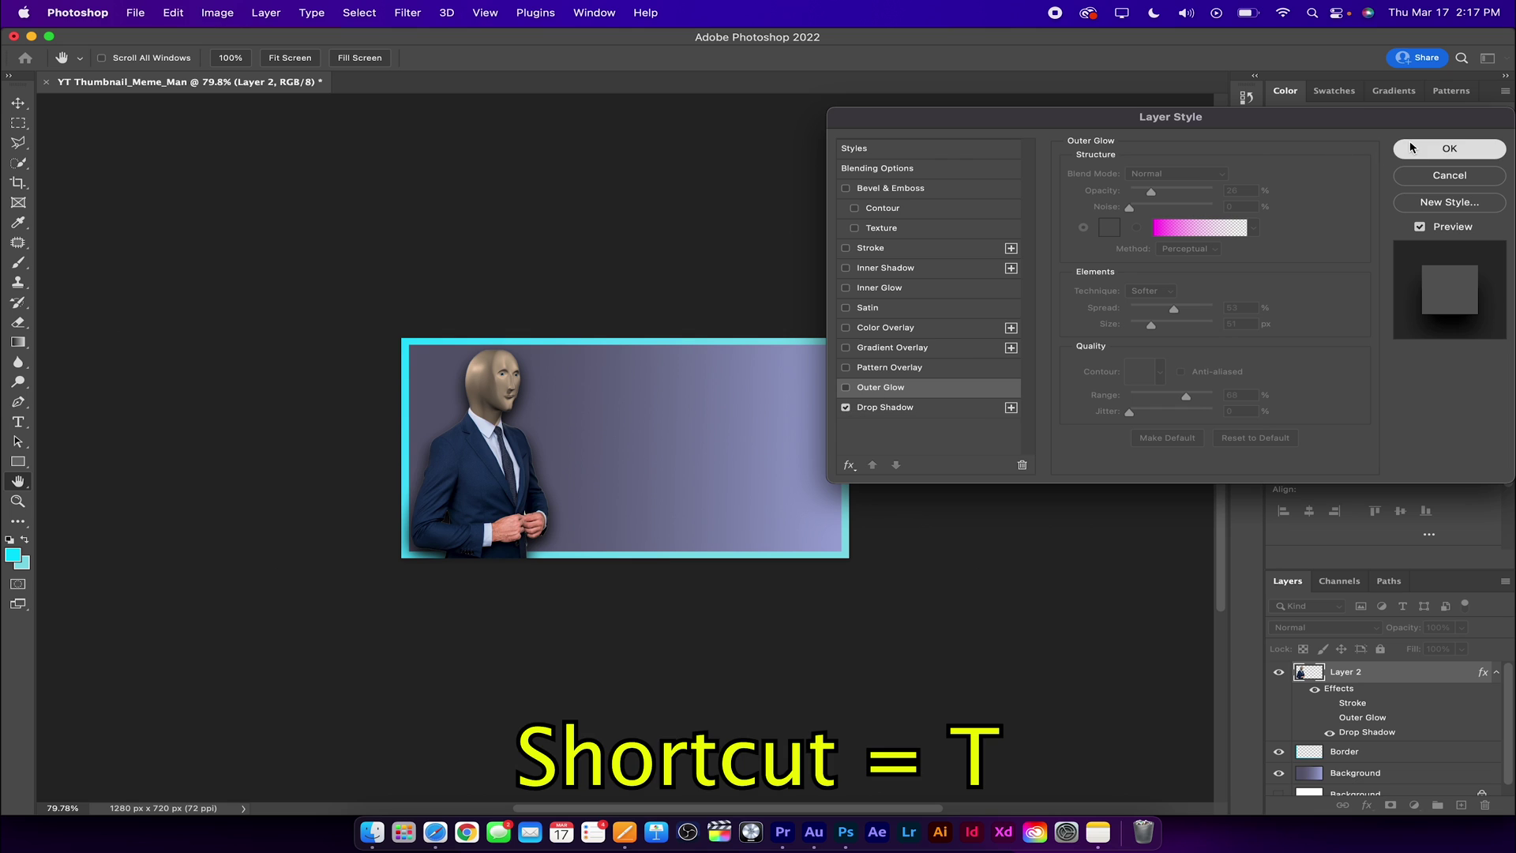
click(1449, 149)
- Add a near-white text box reading 'This is an ugly Thumbnail.....' right of the meme man
key(t)
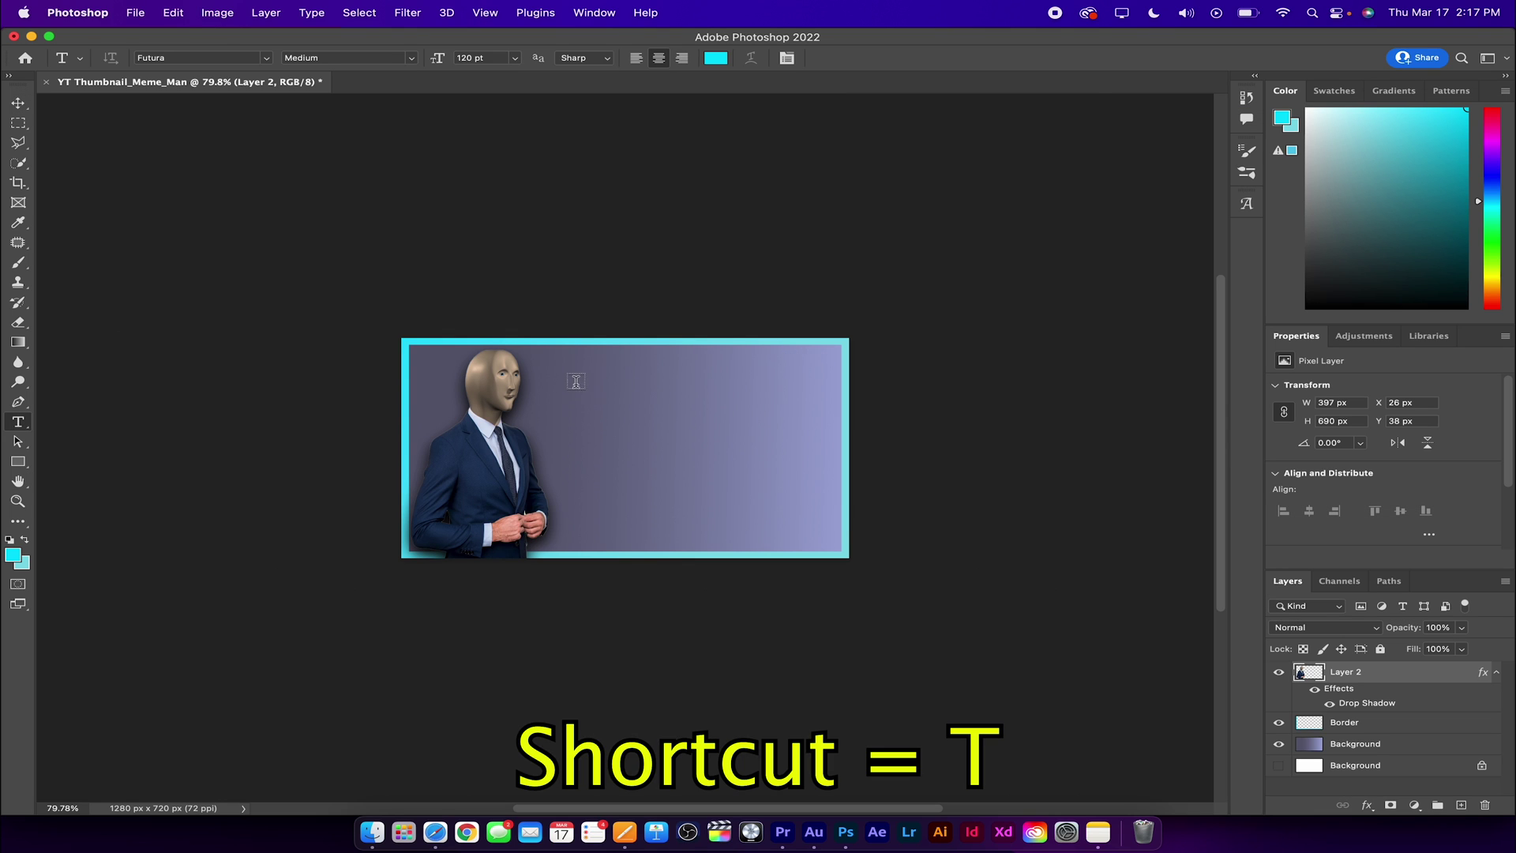
drag(551, 367, 832, 541)
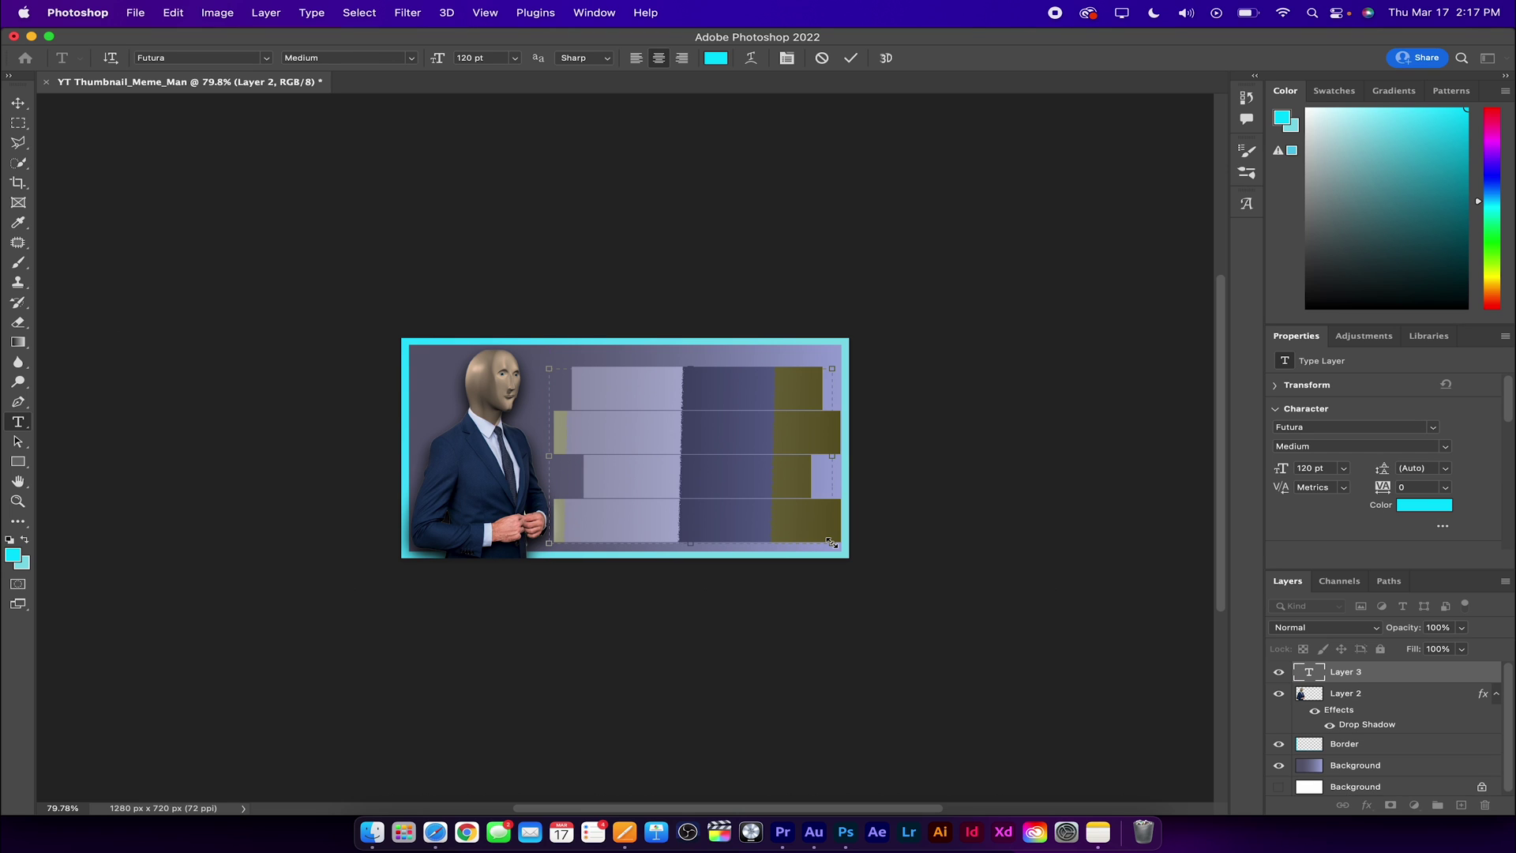
text(This is)
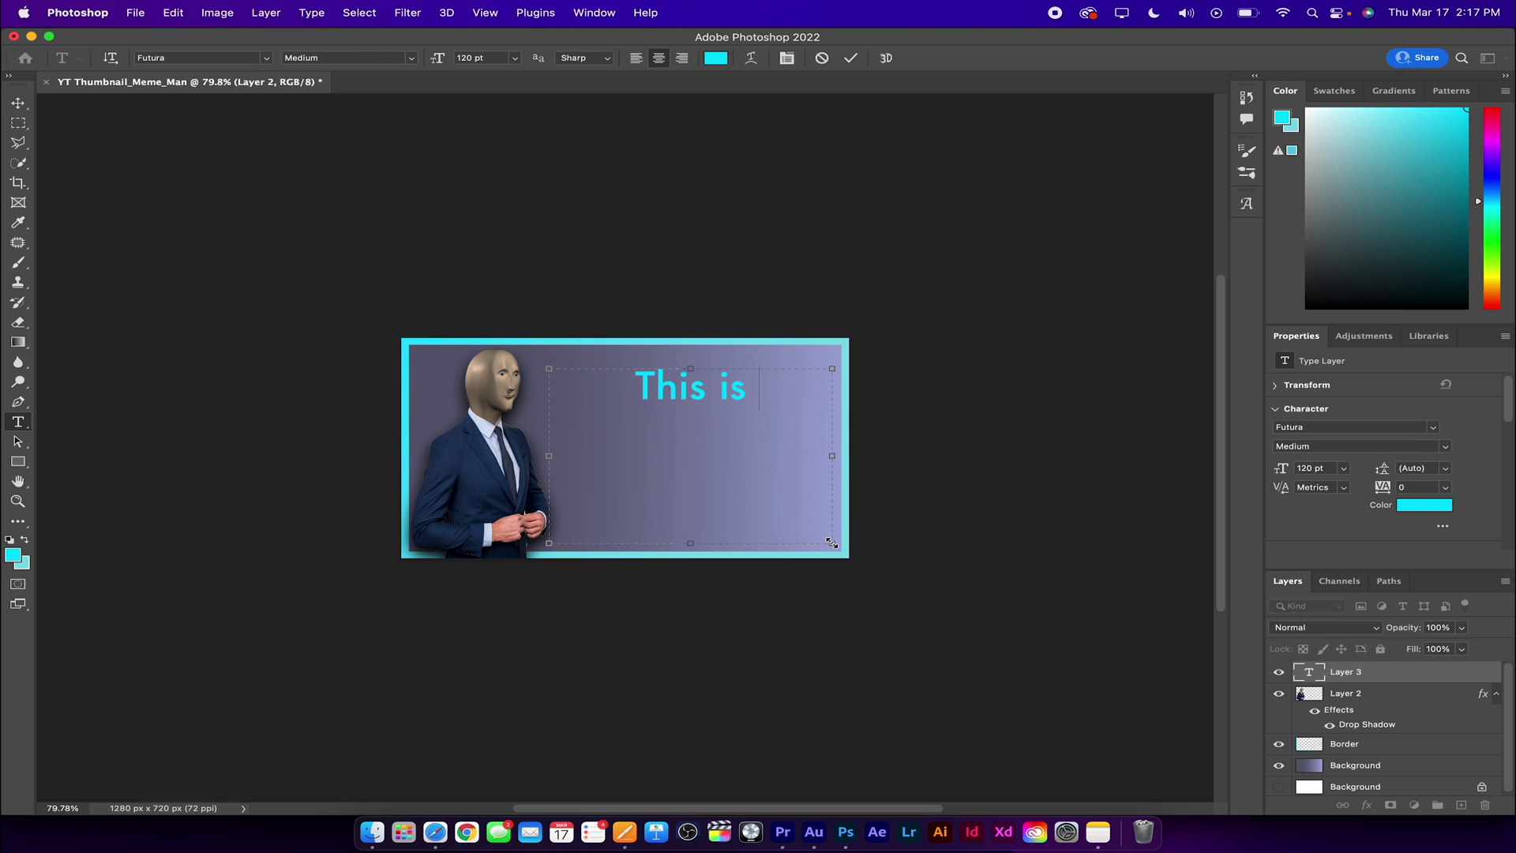
text( an ugly)
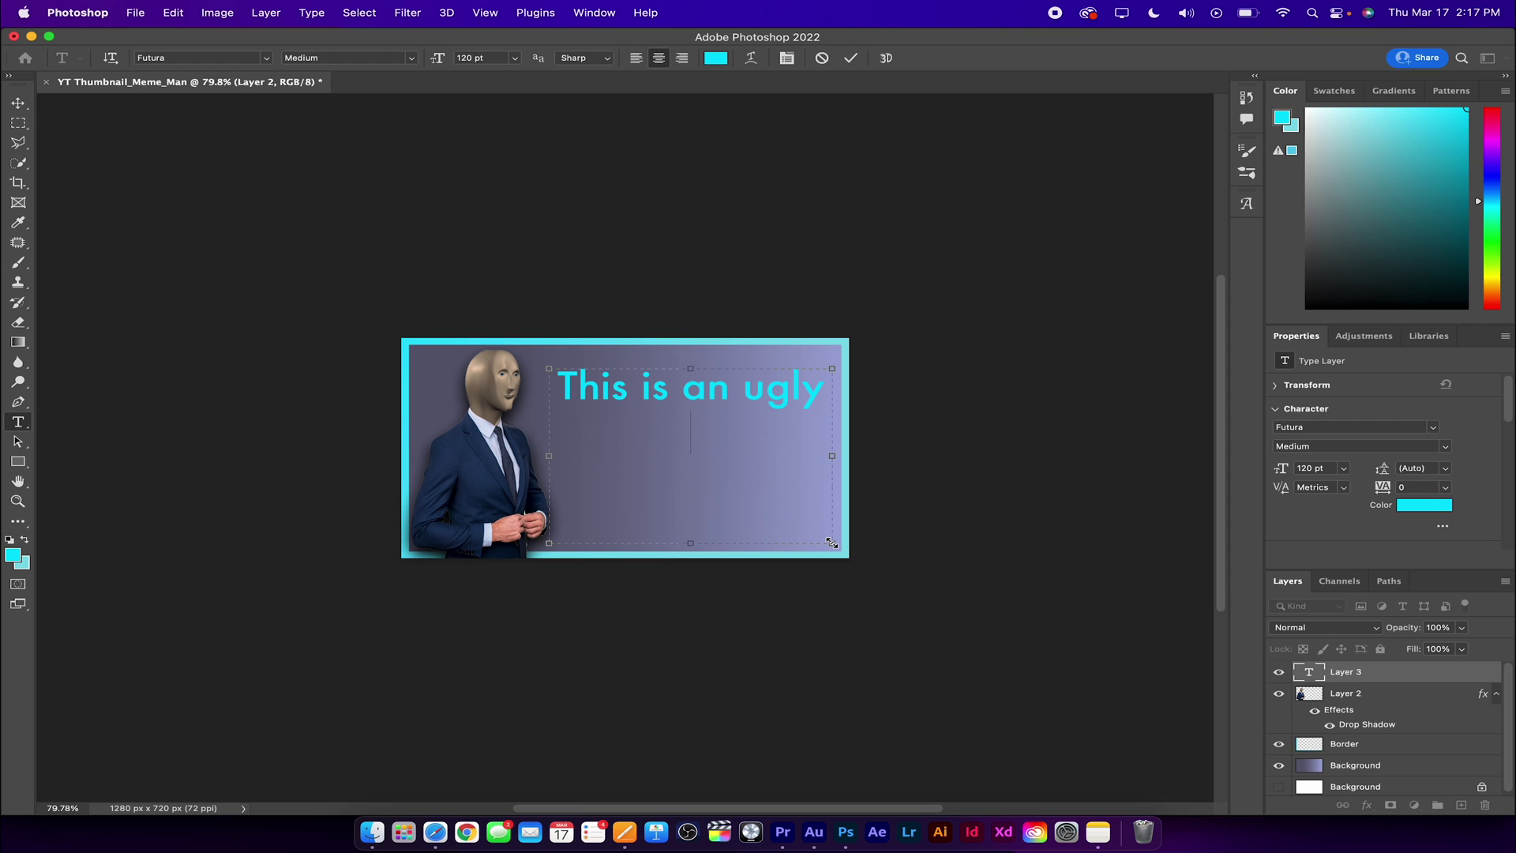
text( Thumbnail)
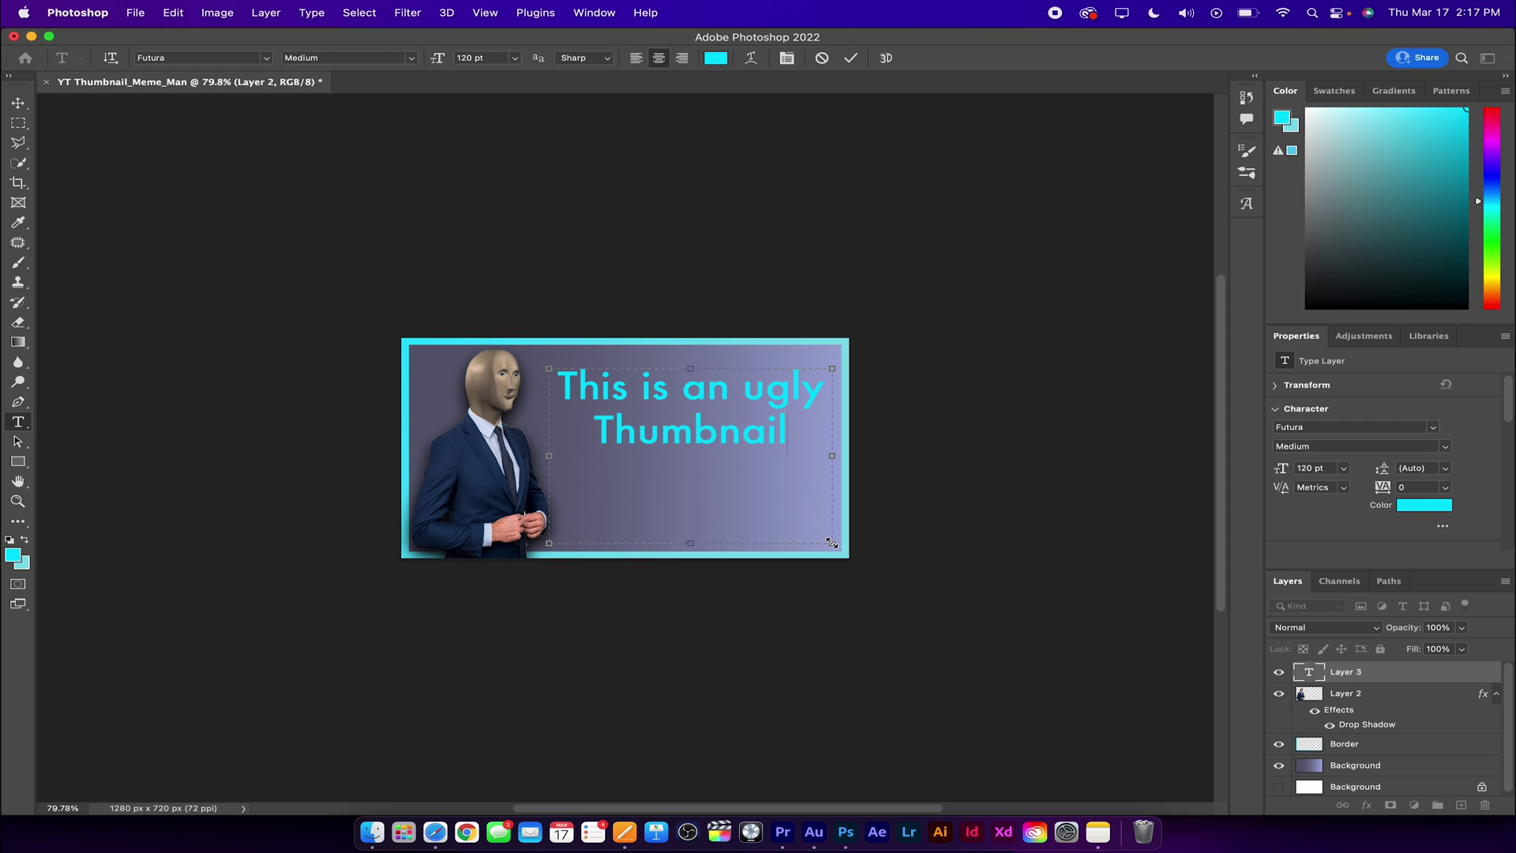
text(.....)
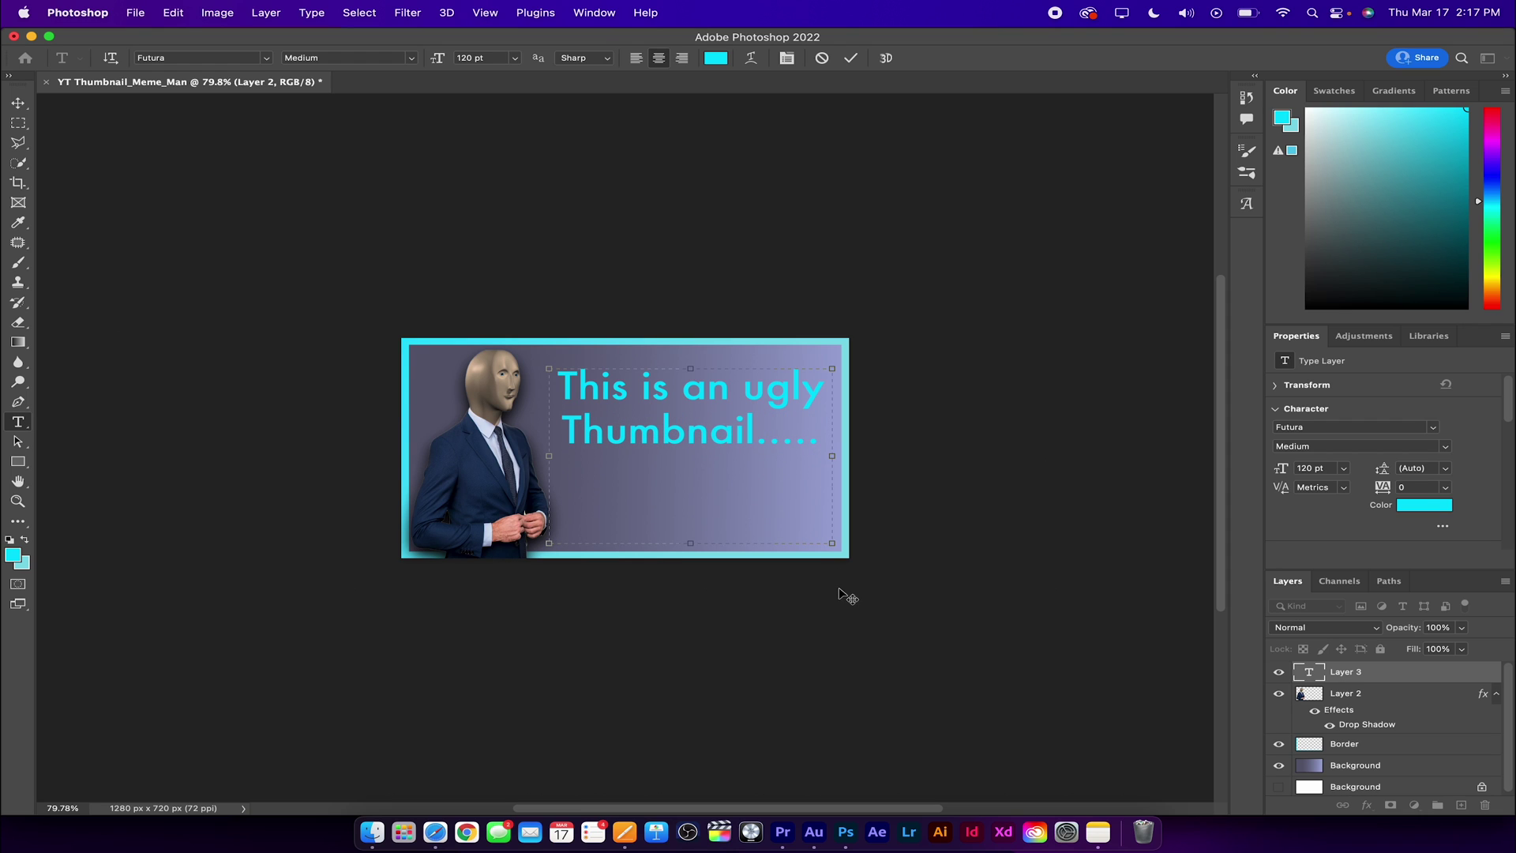
drag(796, 438, 537, 377)
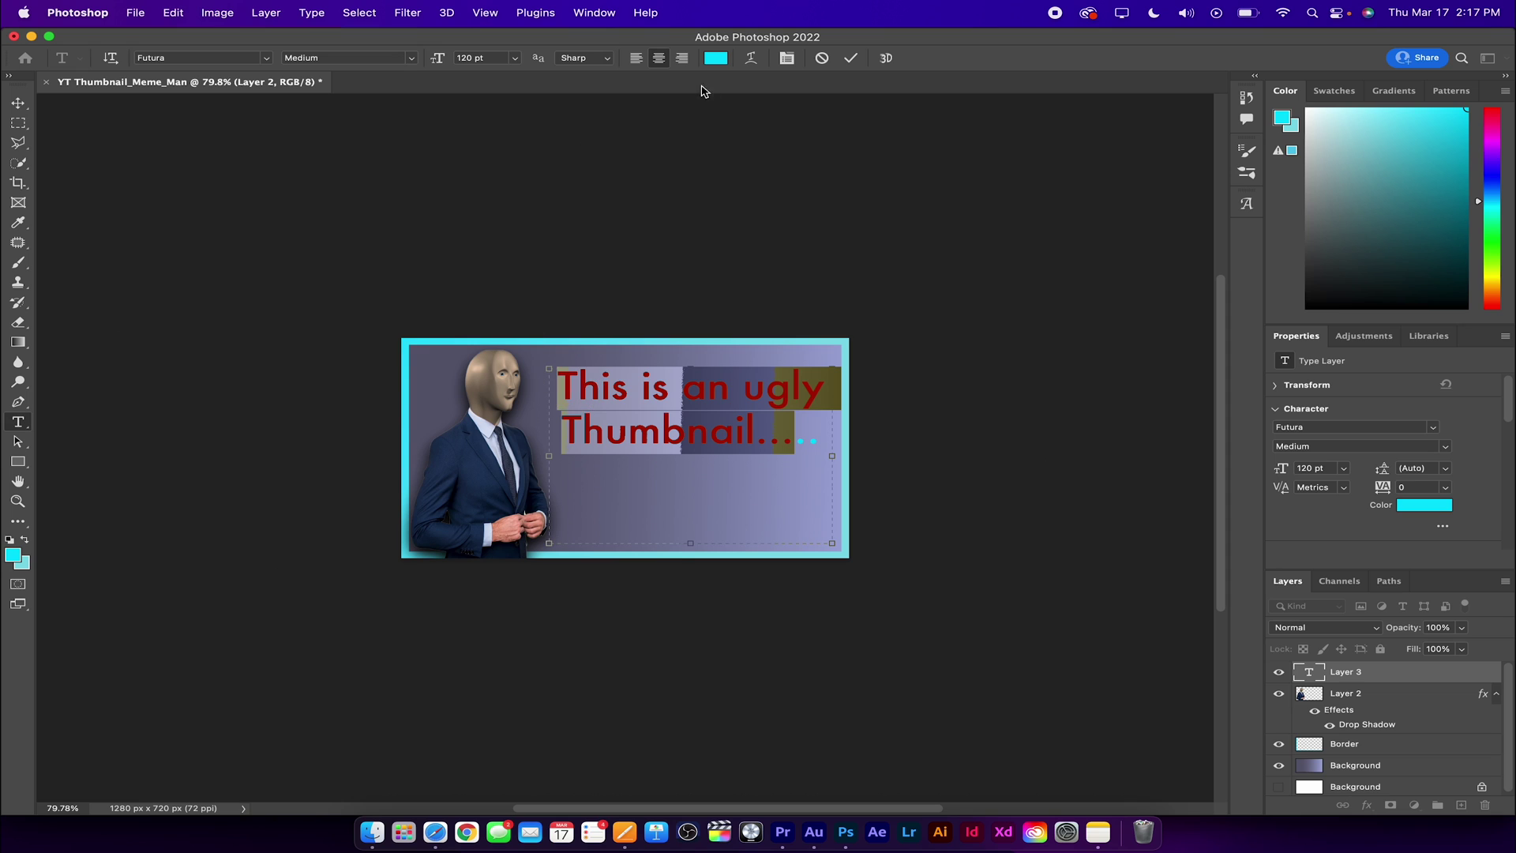
click(716, 58)
drag(203, 164, 68, 100)
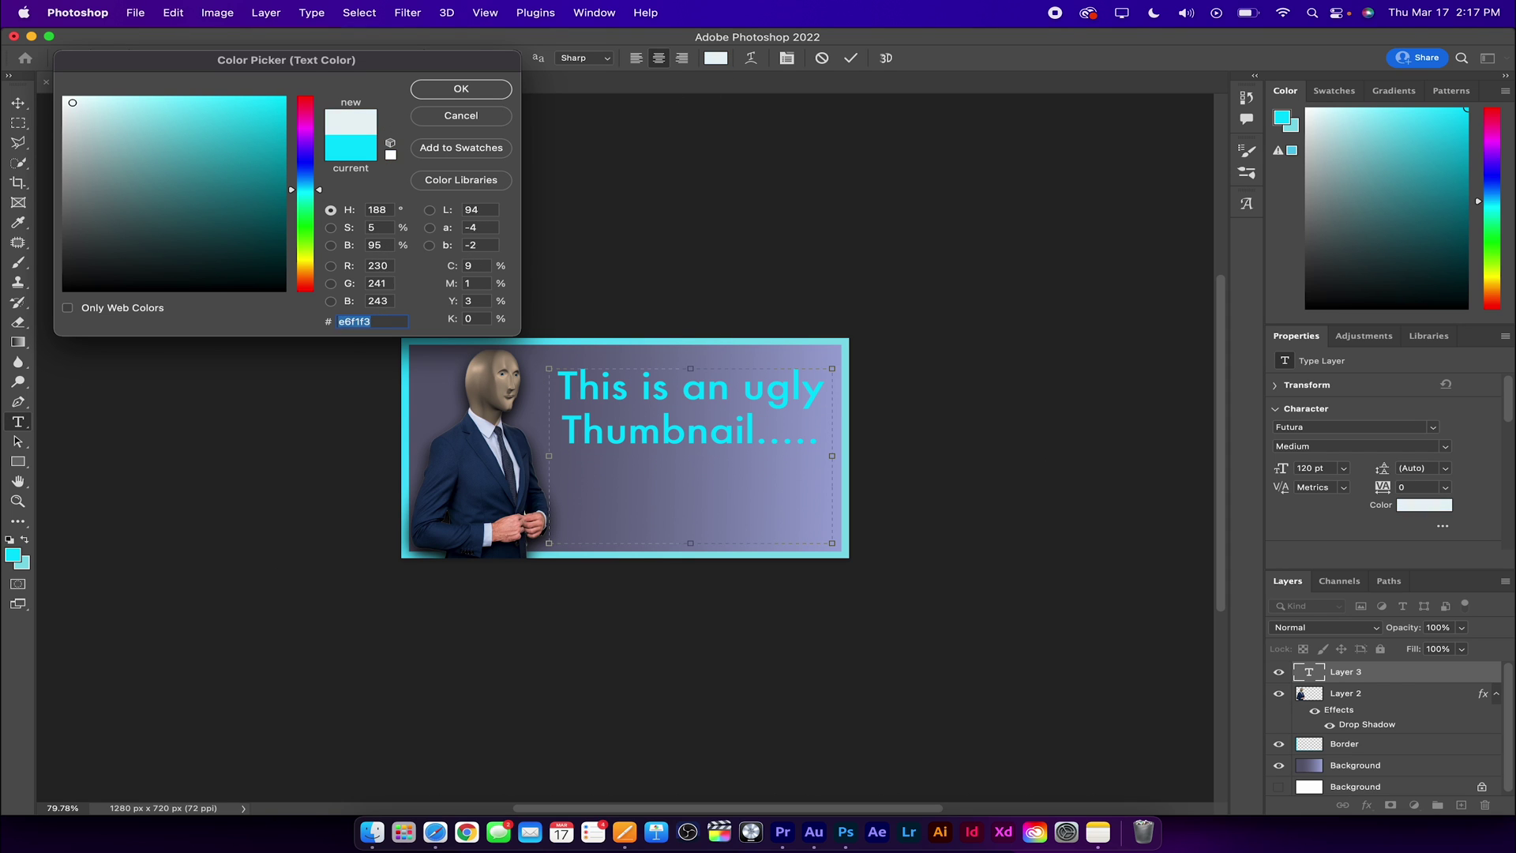
click(461, 88)
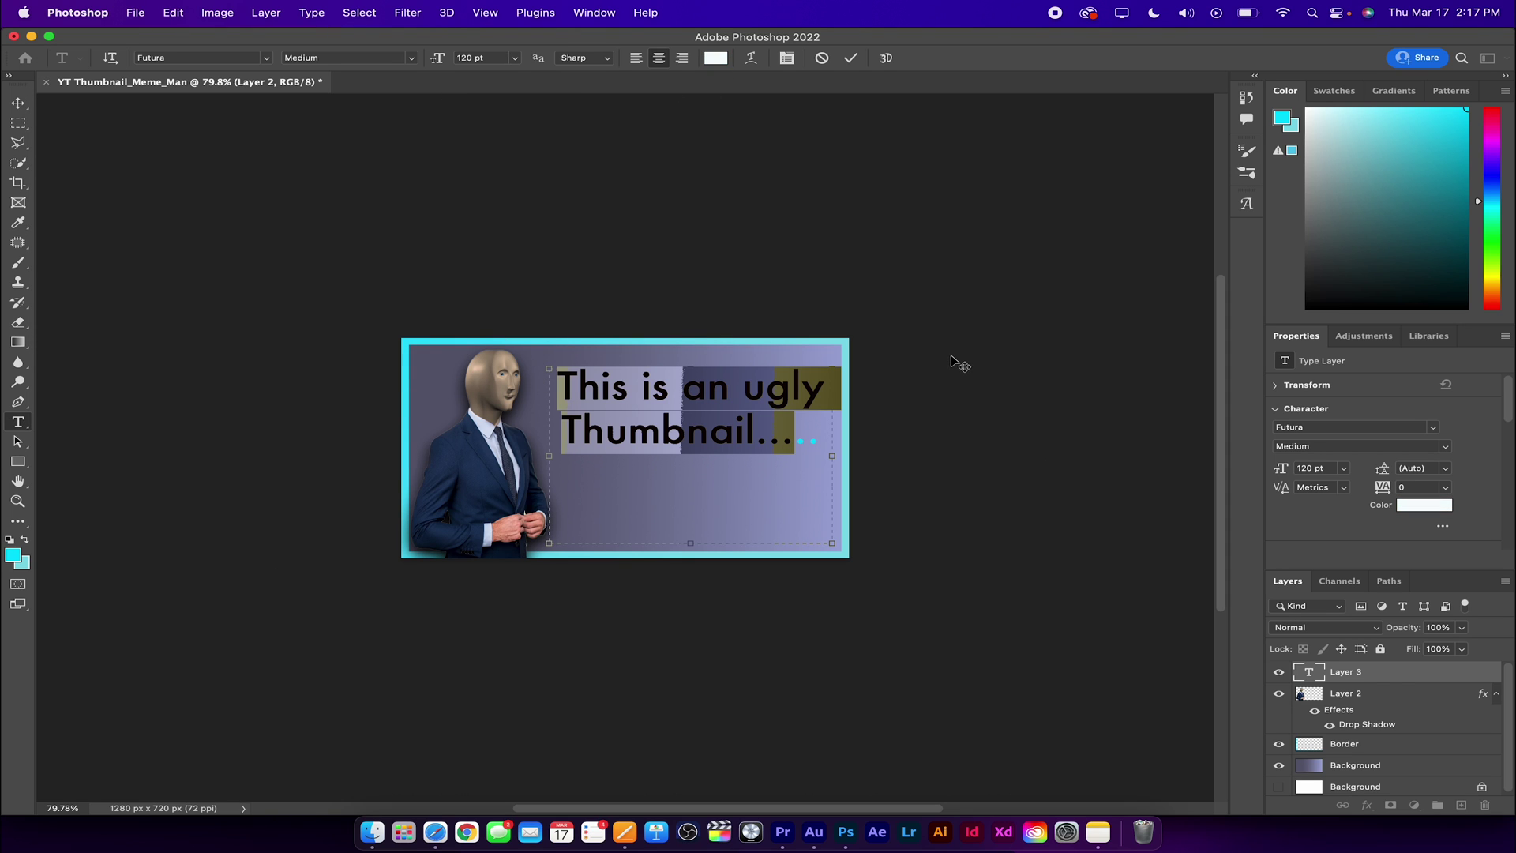
key(super+Return)
- Move the headline beside the meme man's head and place its layer beneath Layer 2
key(v)
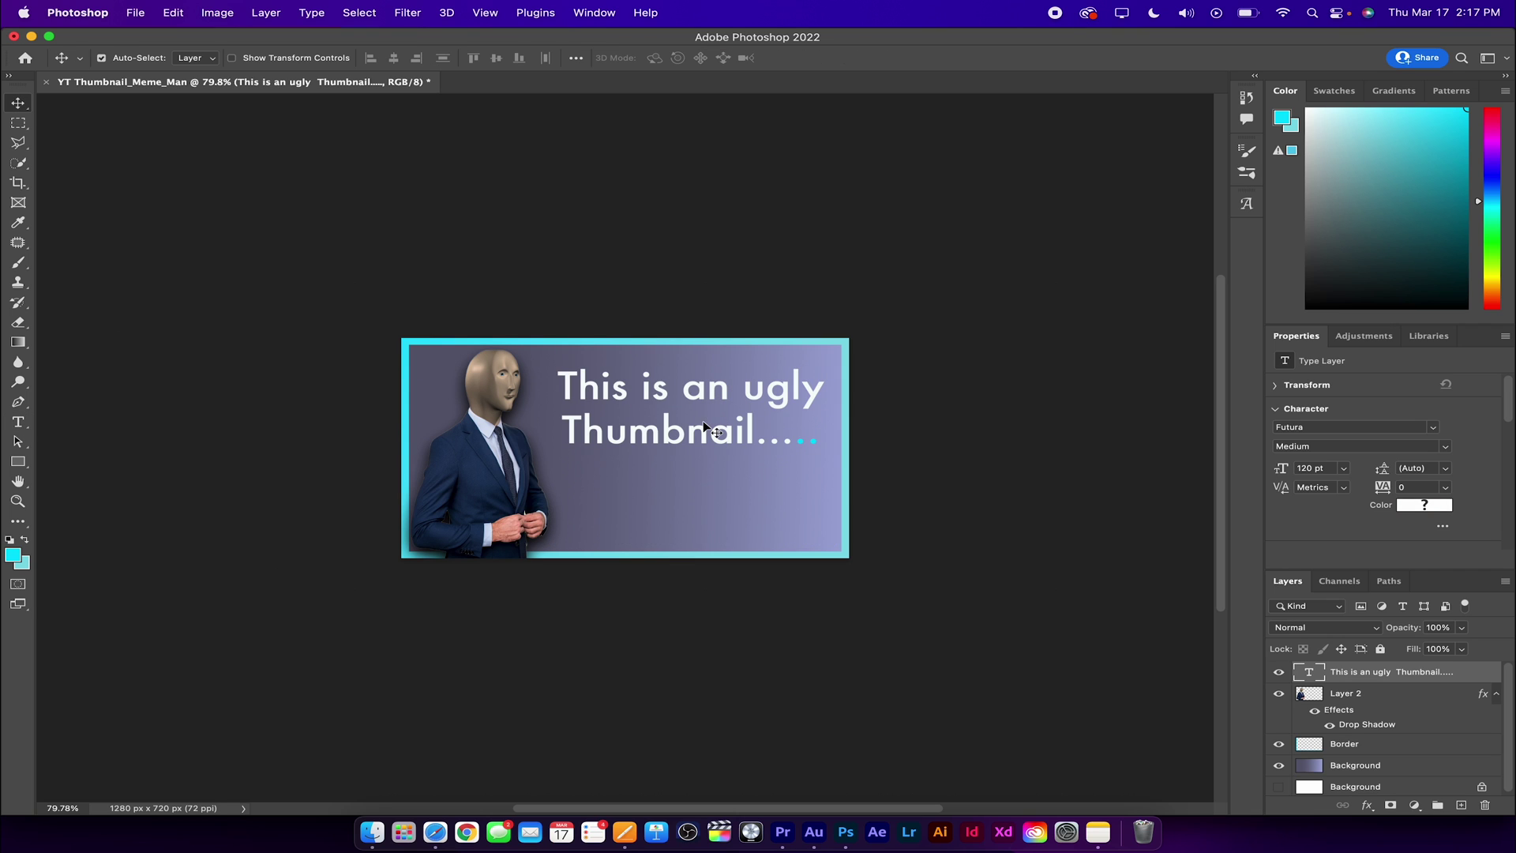
drag(710, 429, 610, 436)
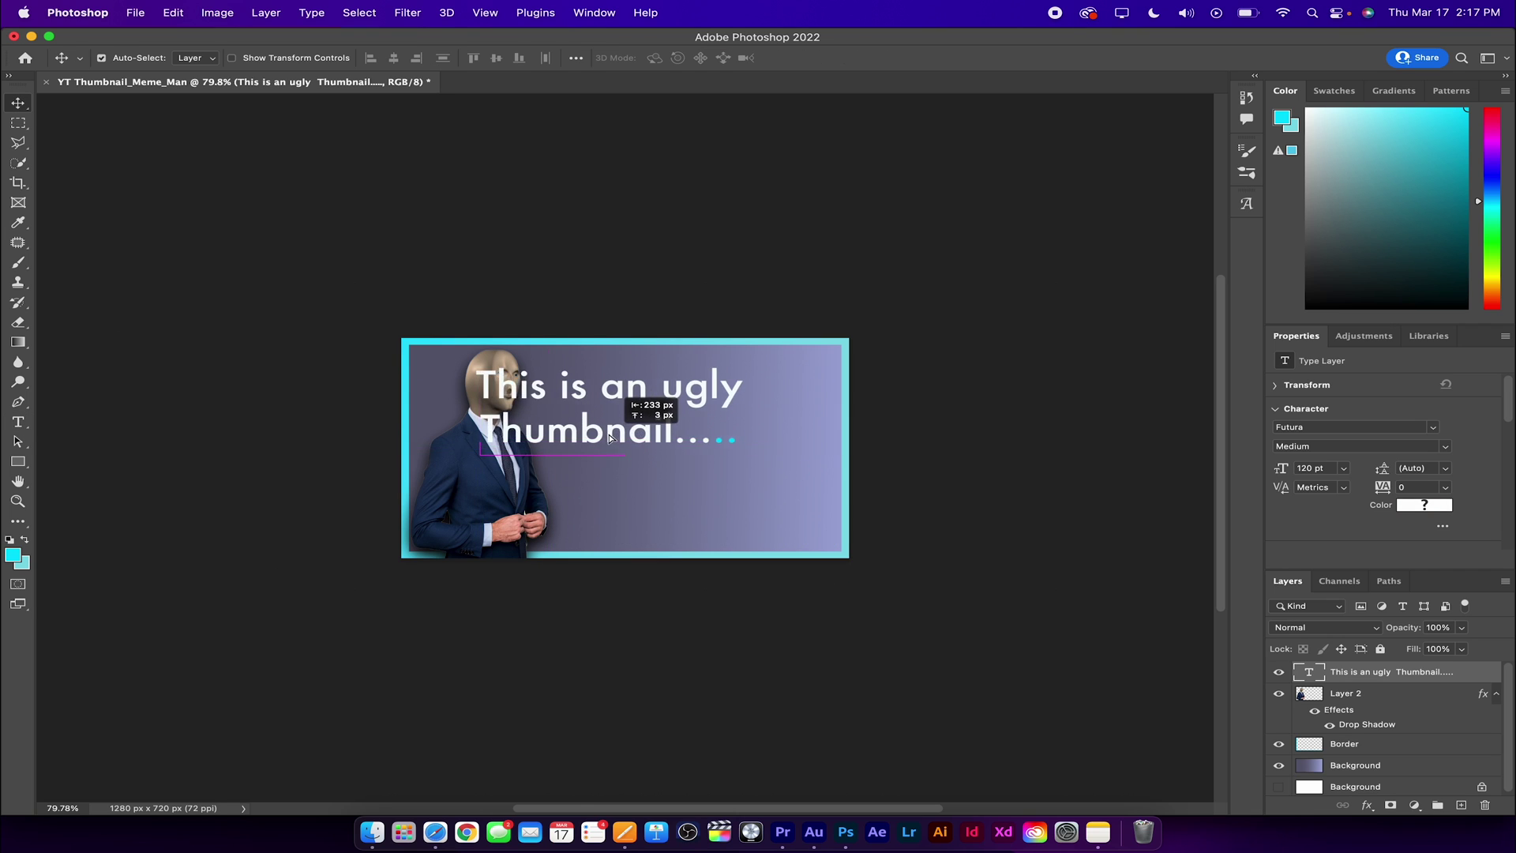
drag(609, 436, 686, 408)
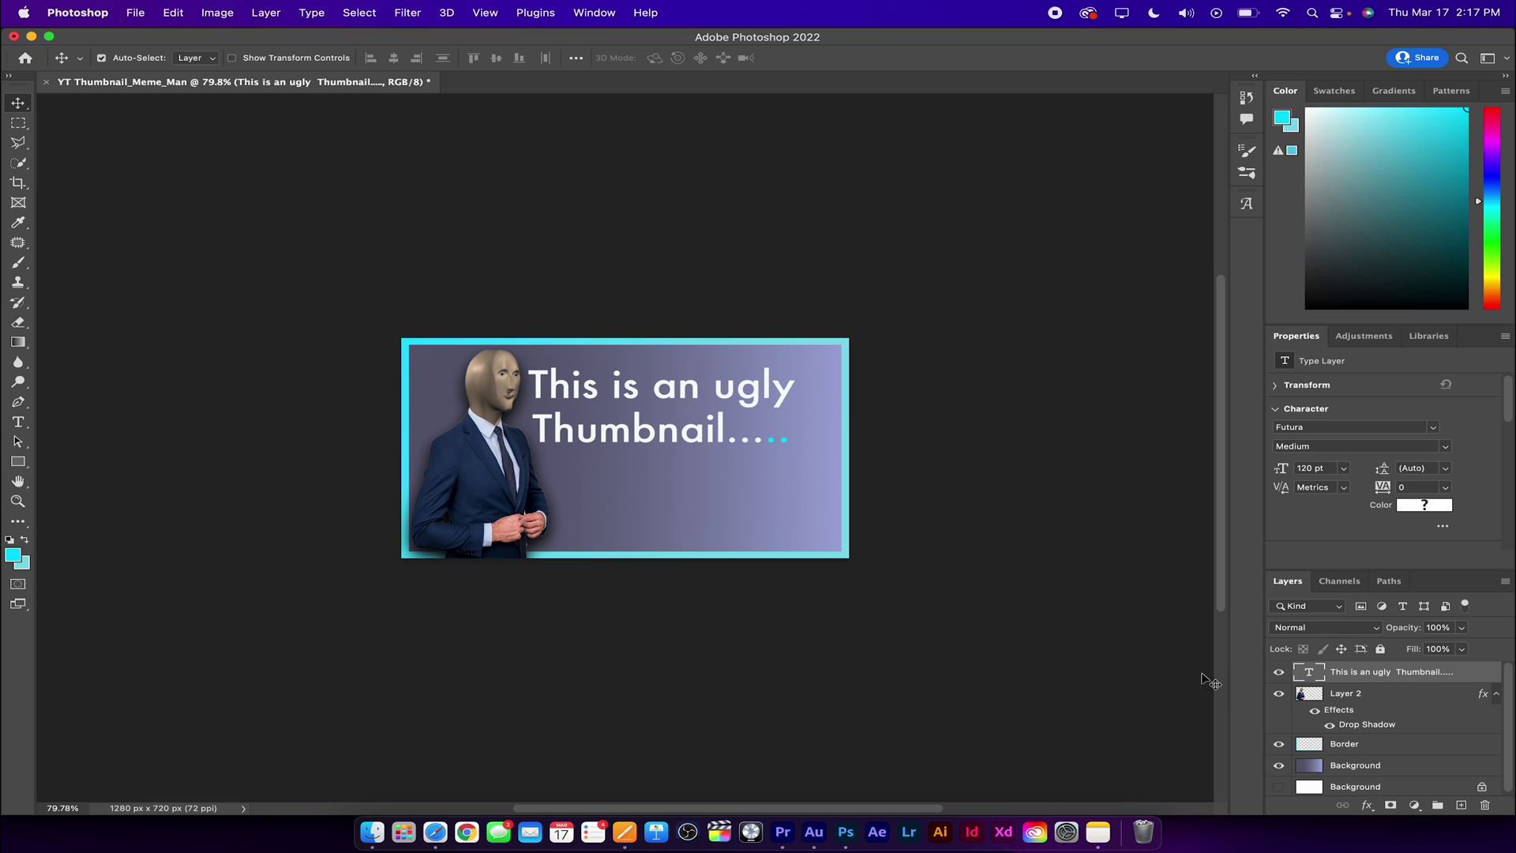
drag(1375, 672, 1347, 723)
drag(663, 448, 646, 440)
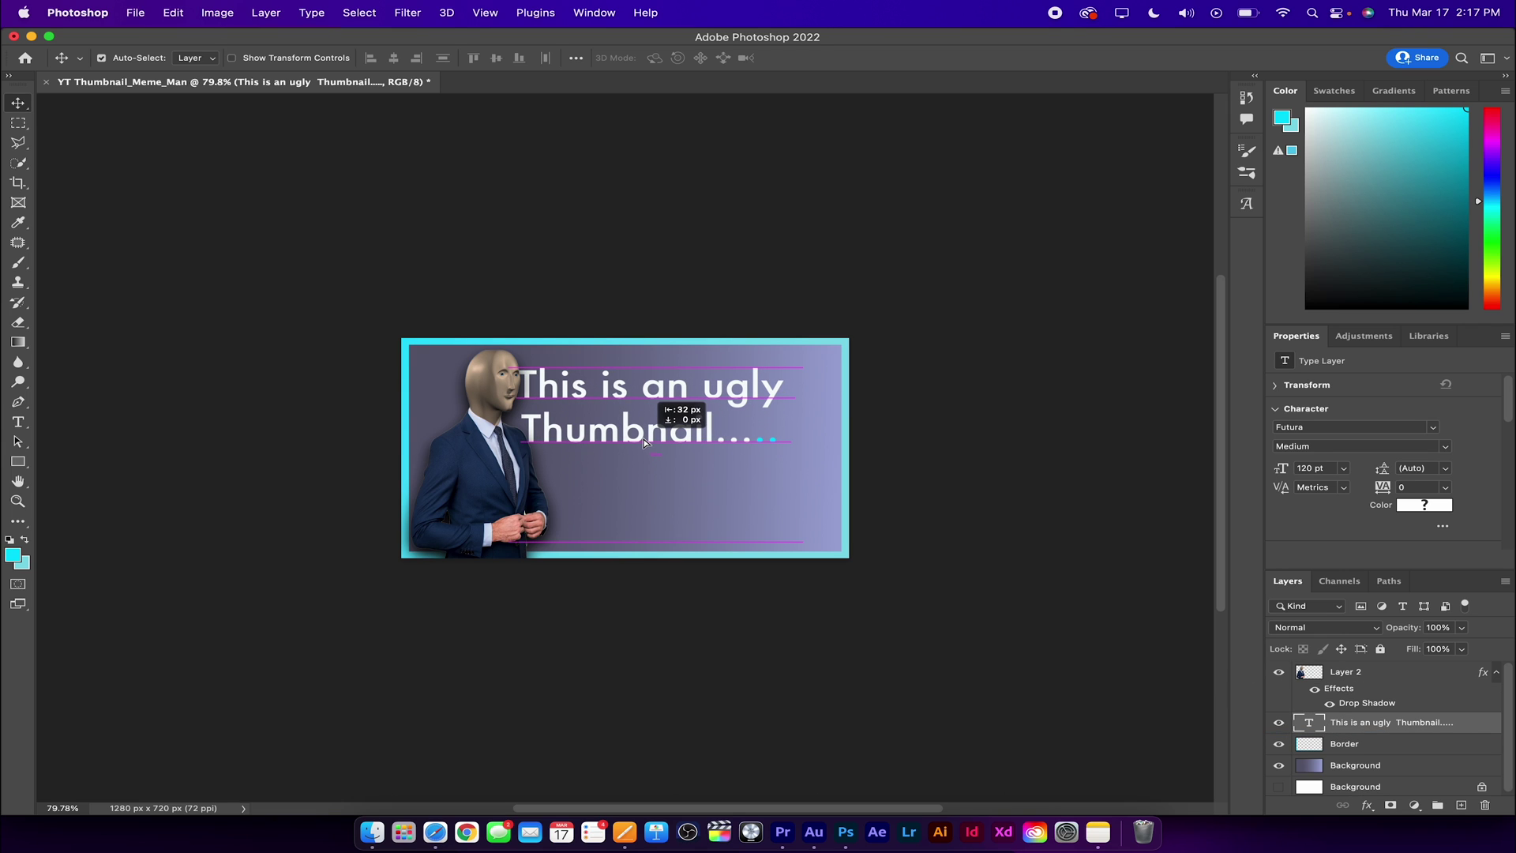
- Set the headline to centred Helvetica and nudge the meme man slightly right
double_click(646, 432)
key(cmd+a)
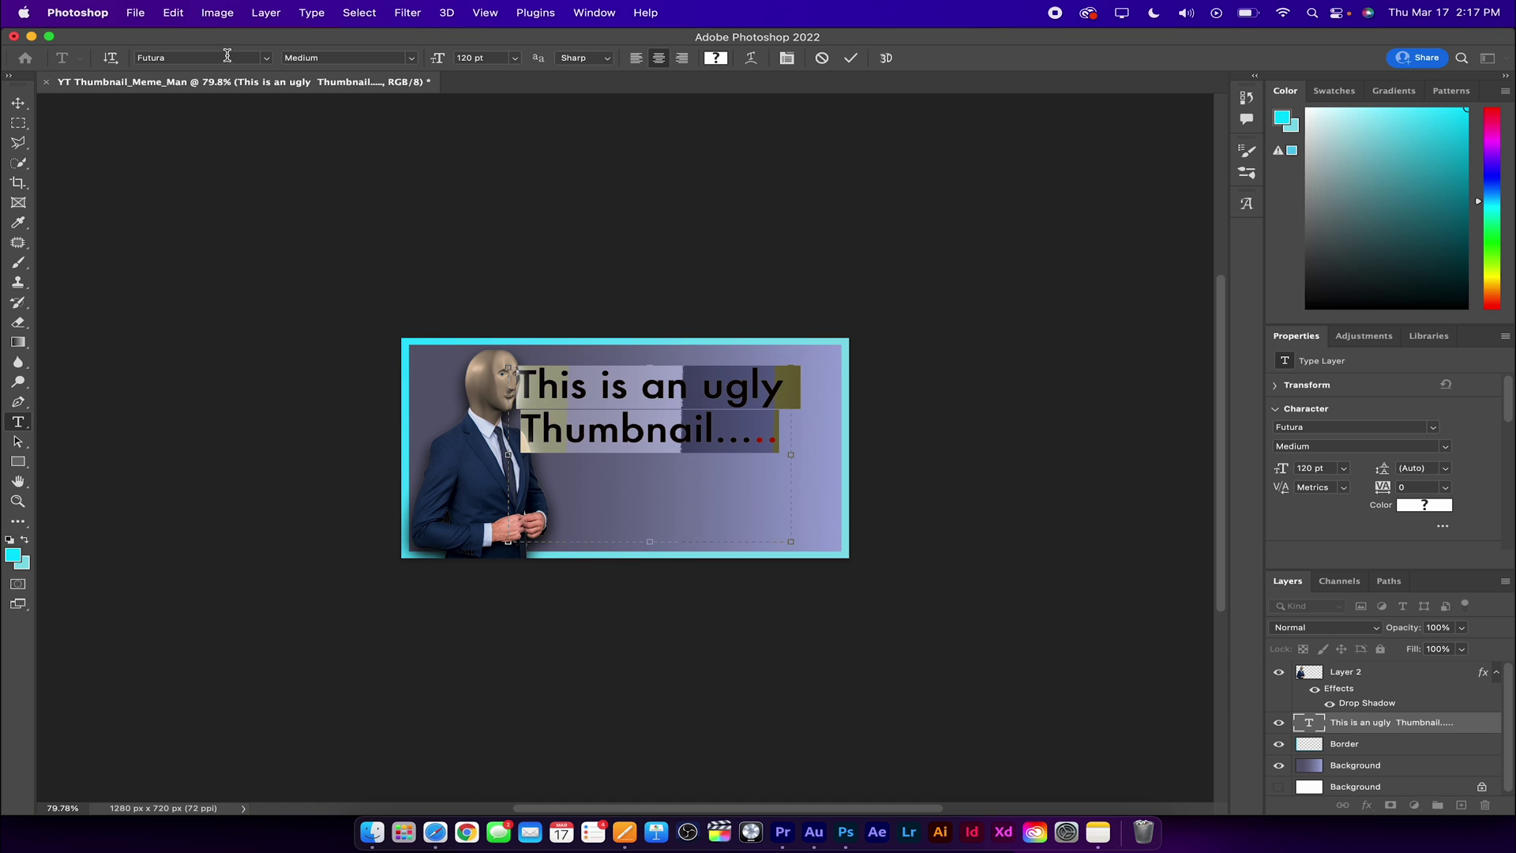
click(226, 57)
click(263, 60)
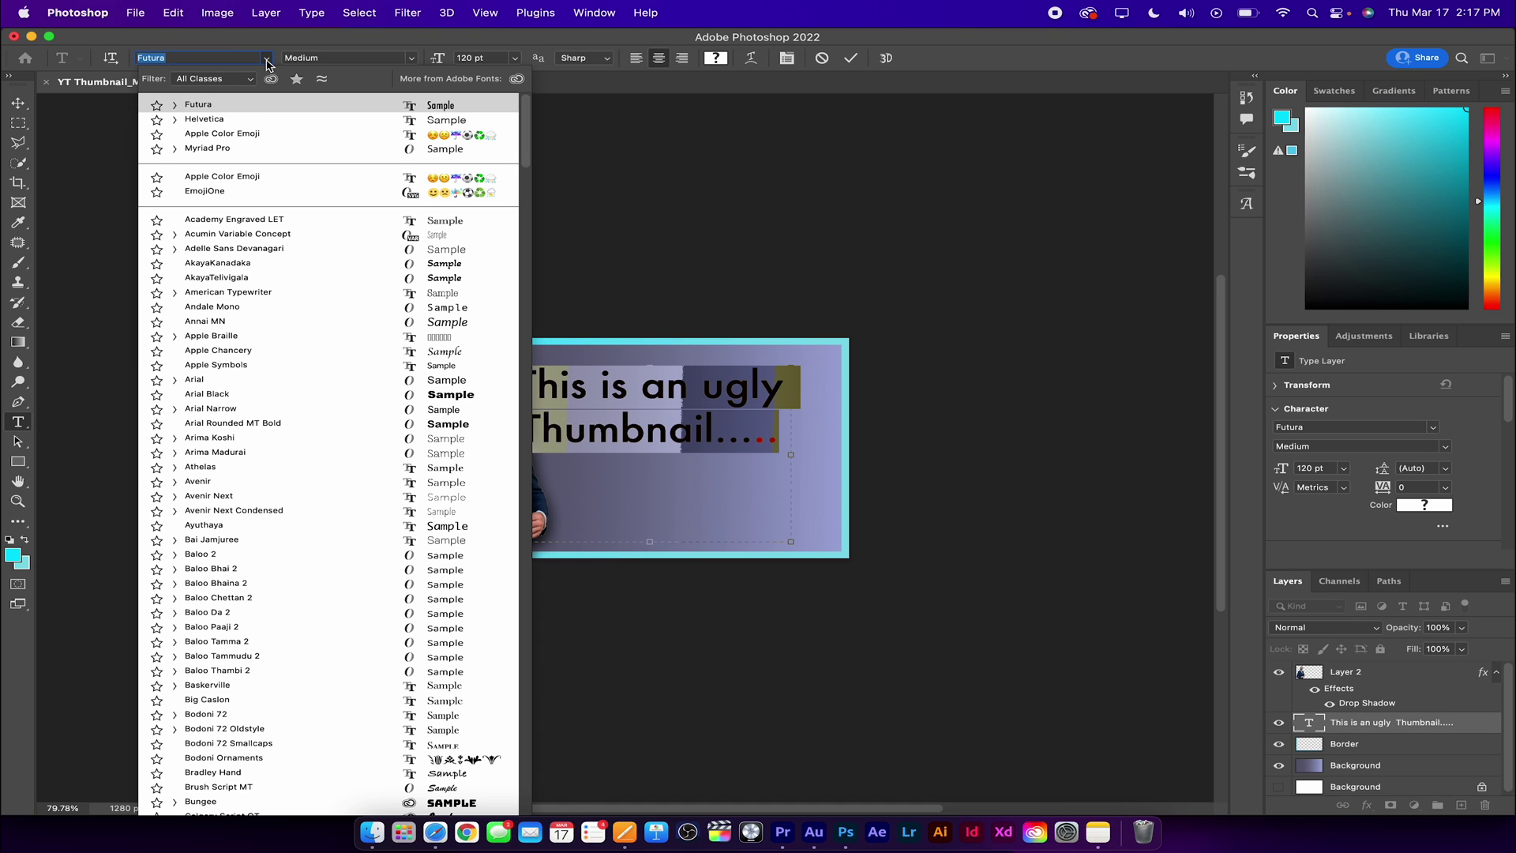
click(260, 118)
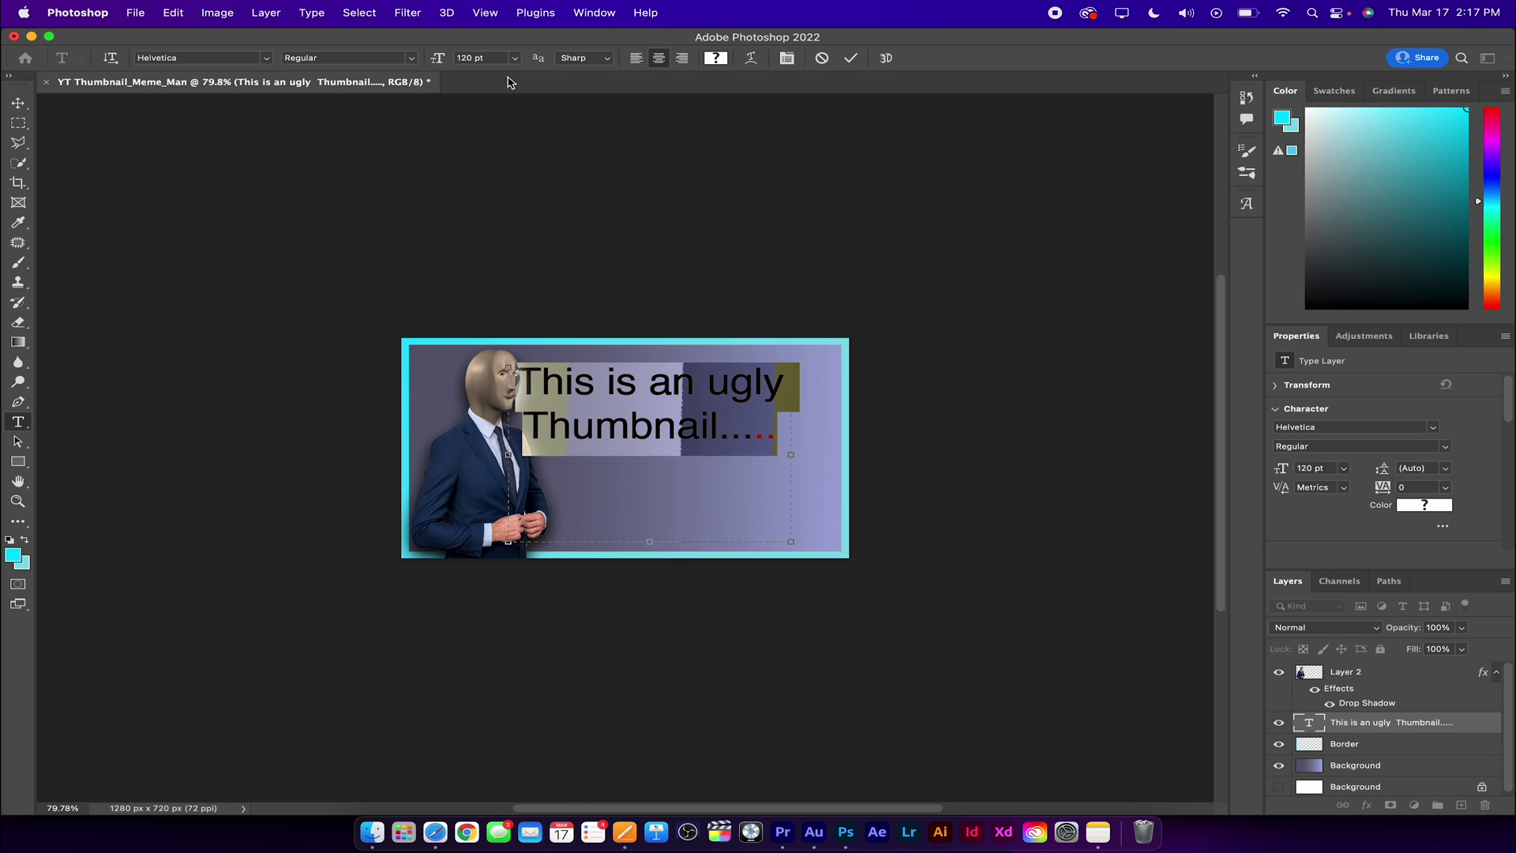
click(638, 58)
click(661, 60)
key(cmd+Return)
key(v)
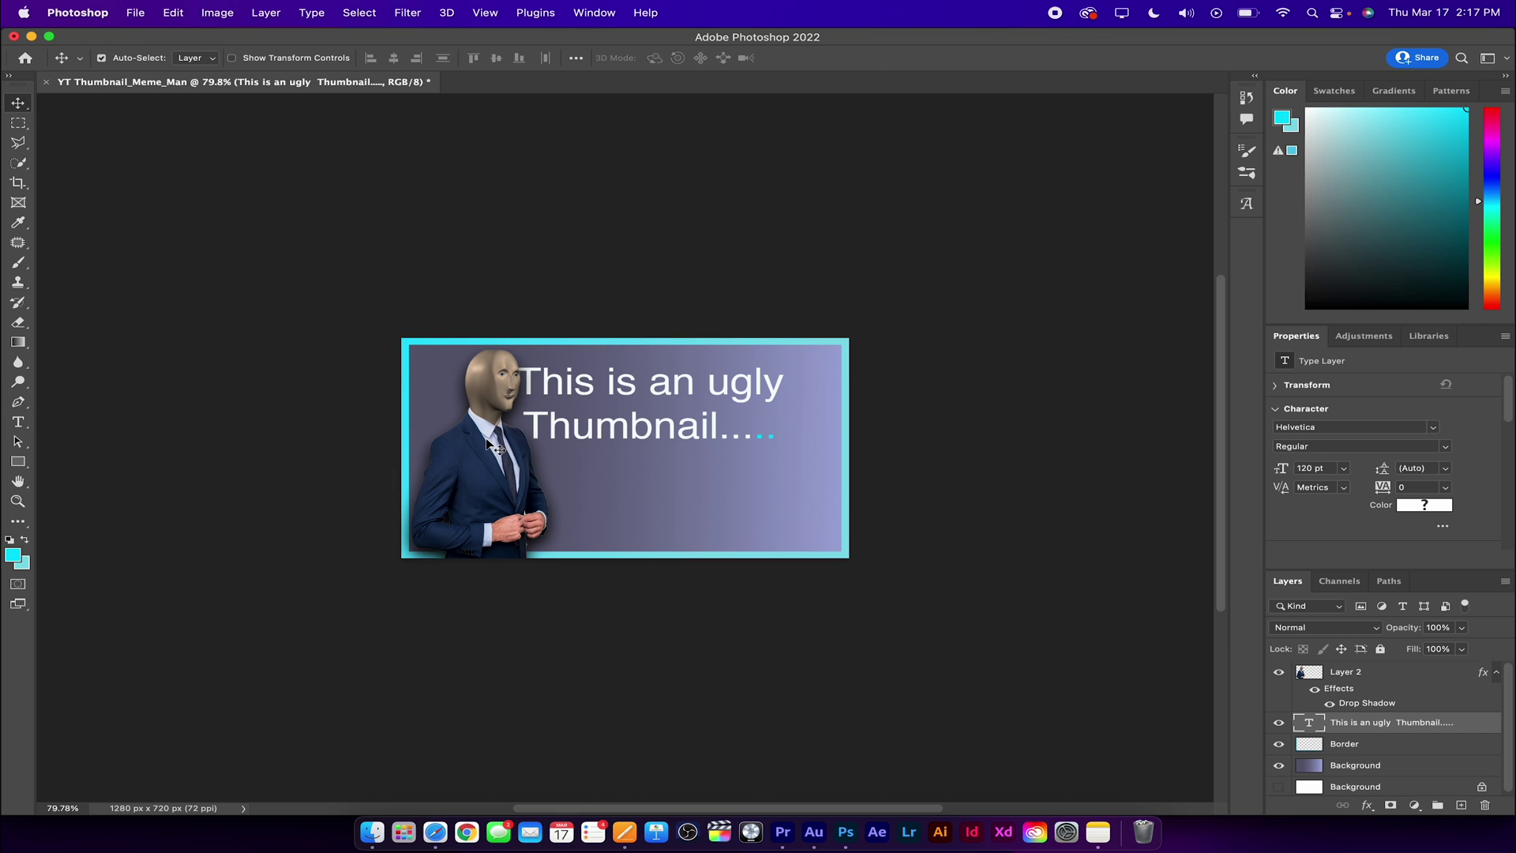
drag(498, 447, 512, 447)
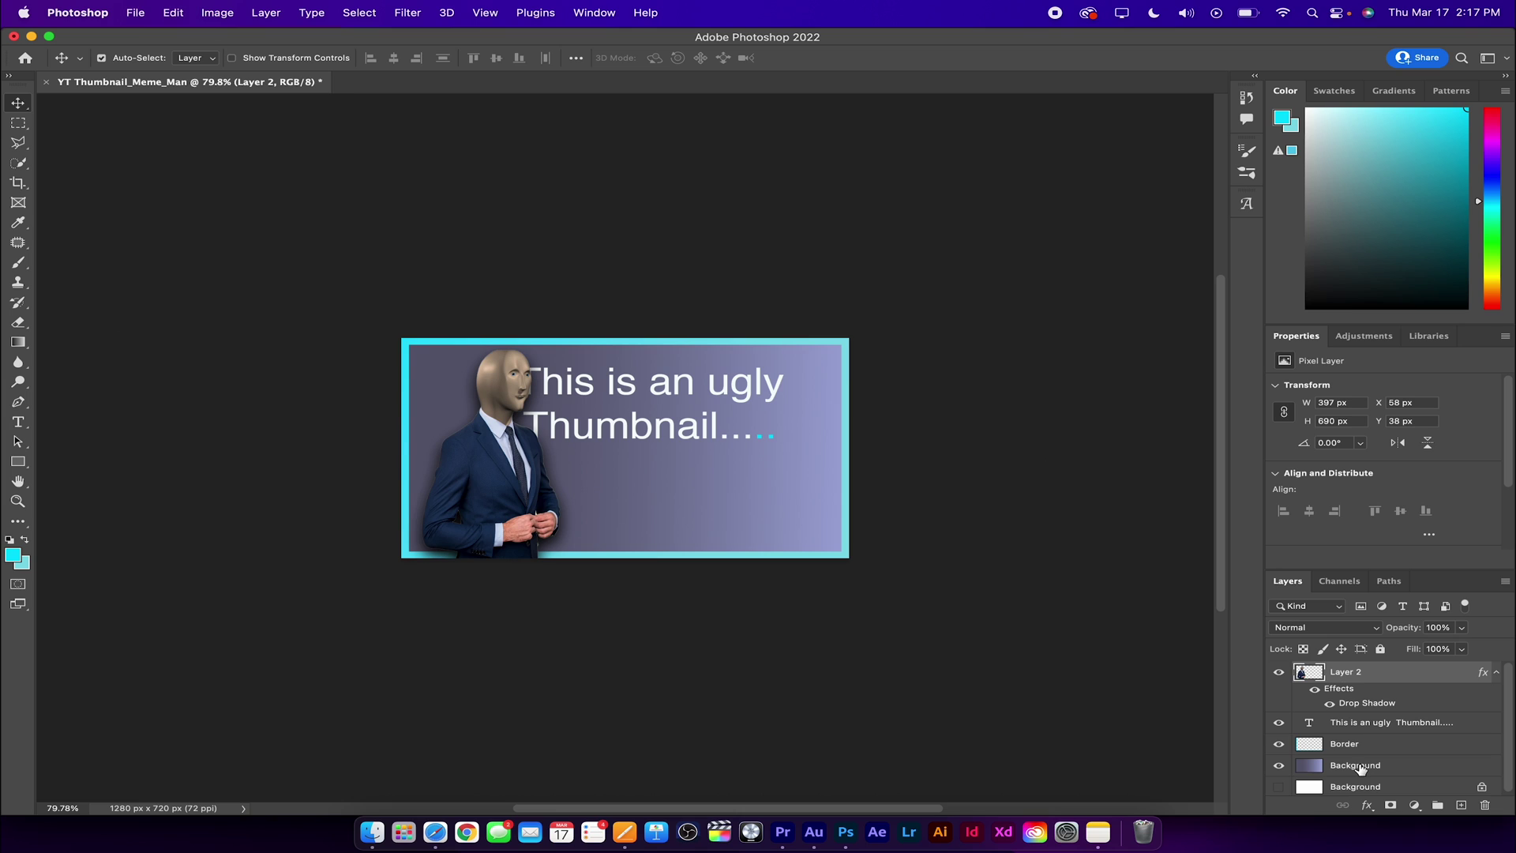
- Target the Background layer with the Paint Bucket and pick a grey foreground colour
click(1361, 768)
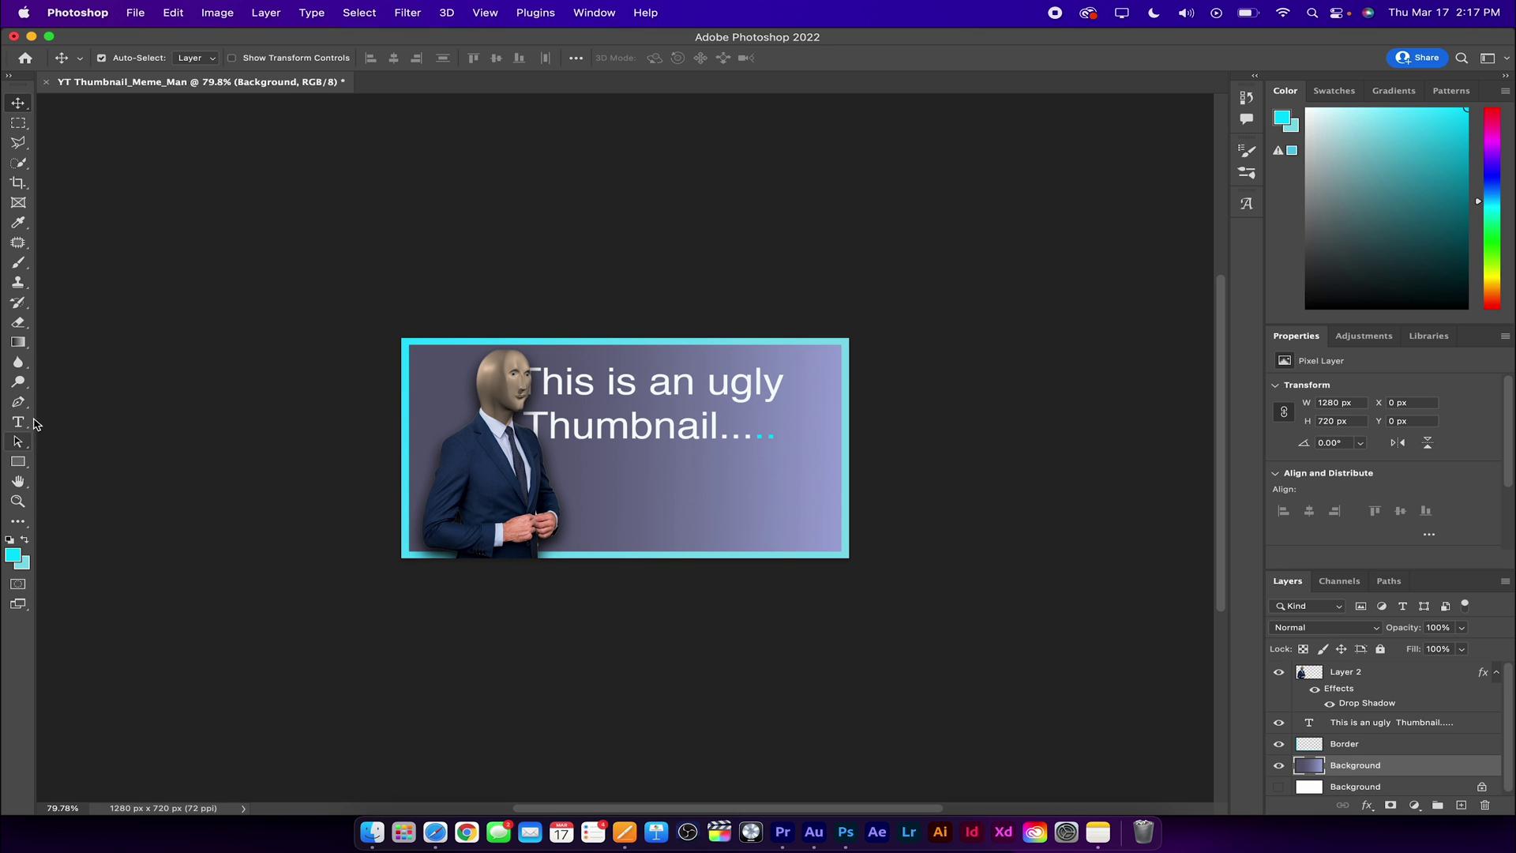
click(18, 343)
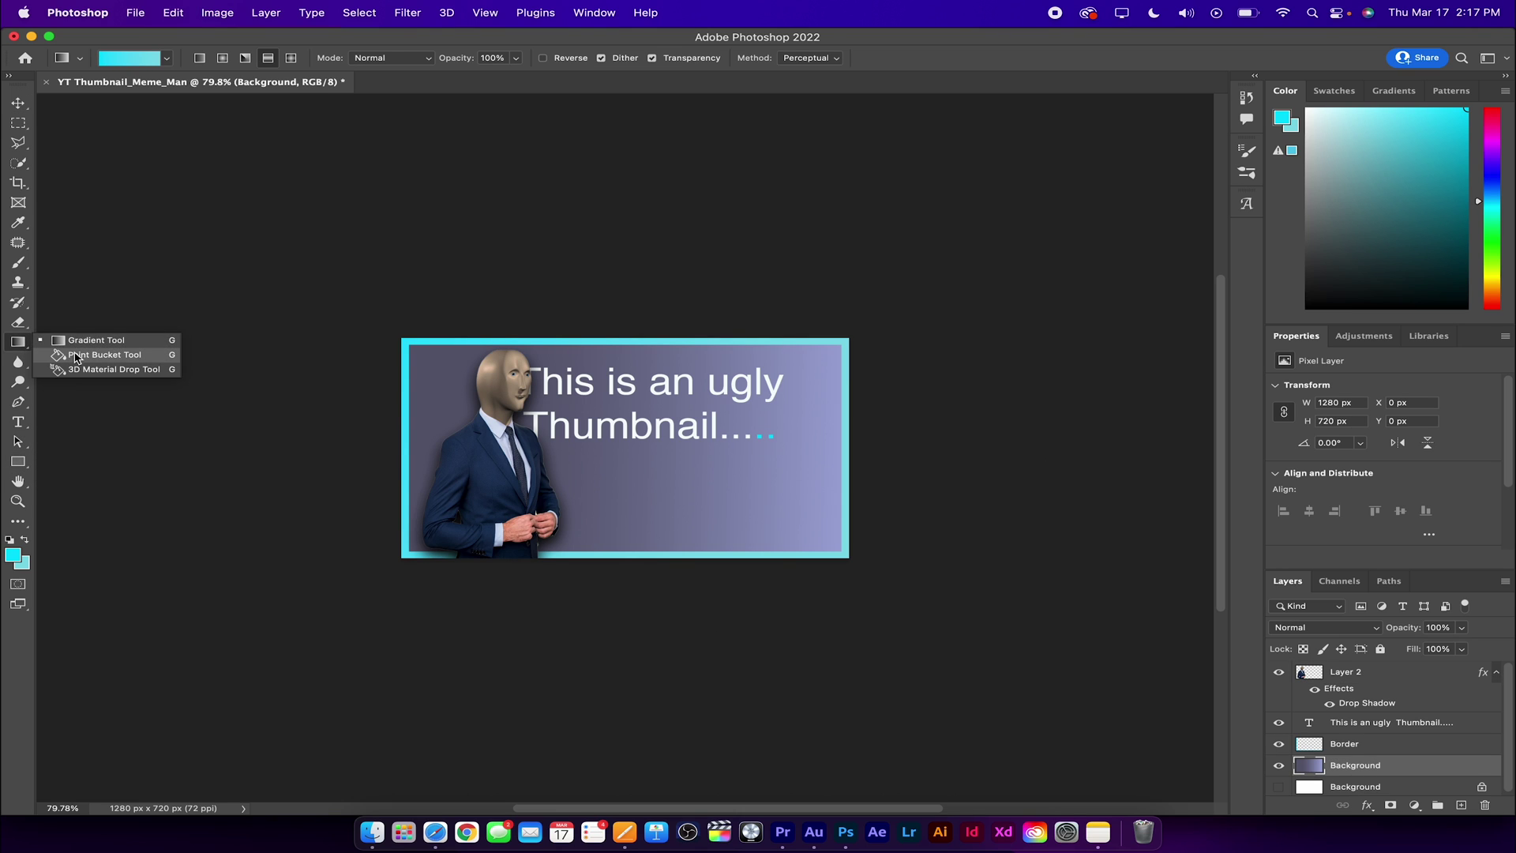
click(75, 356)
click(14, 552)
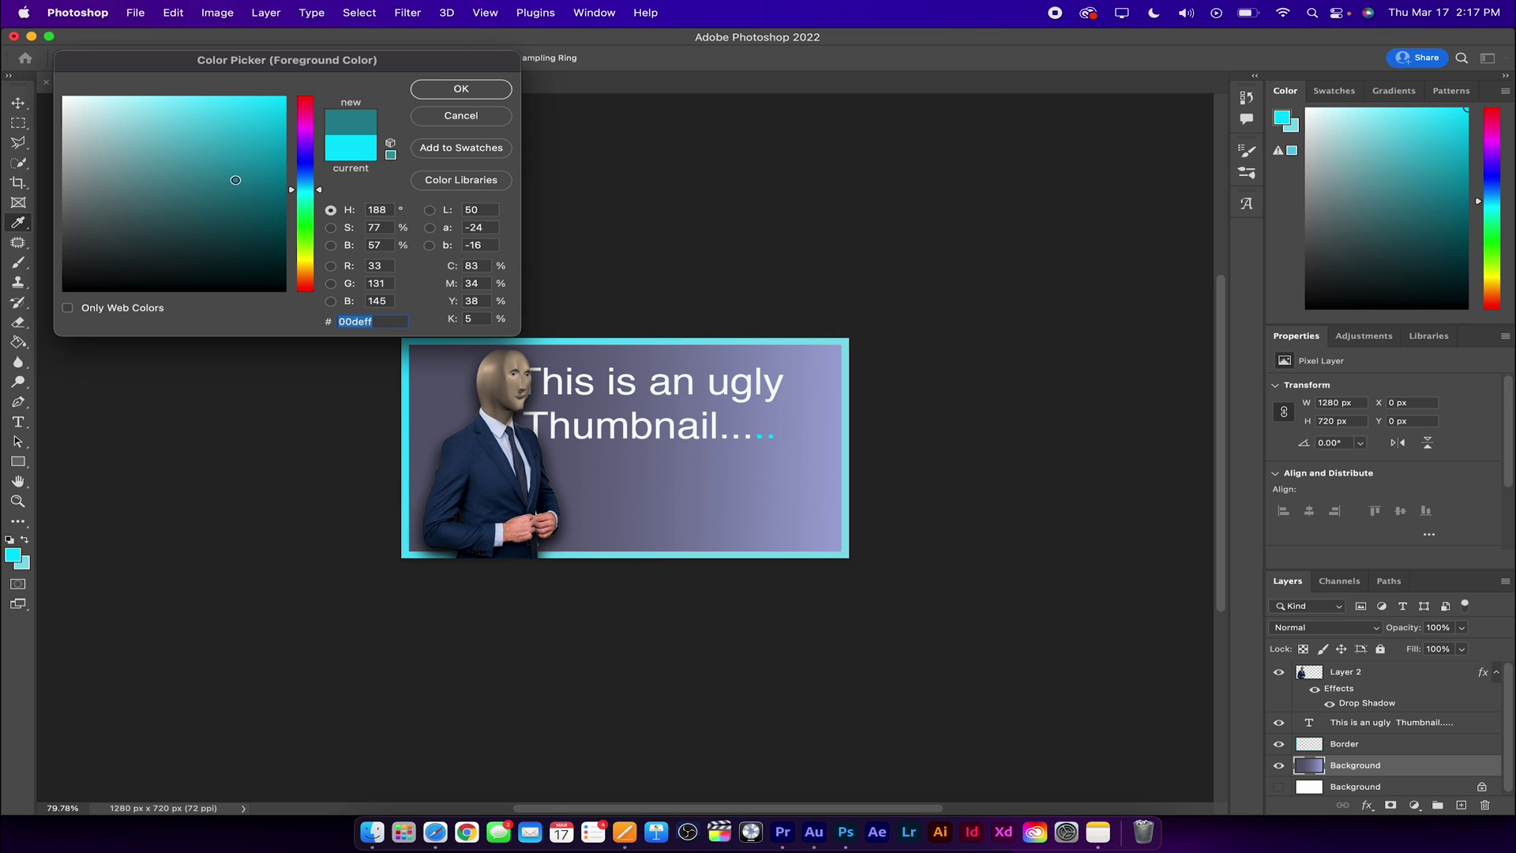
drag(236, 180, 75, 190)
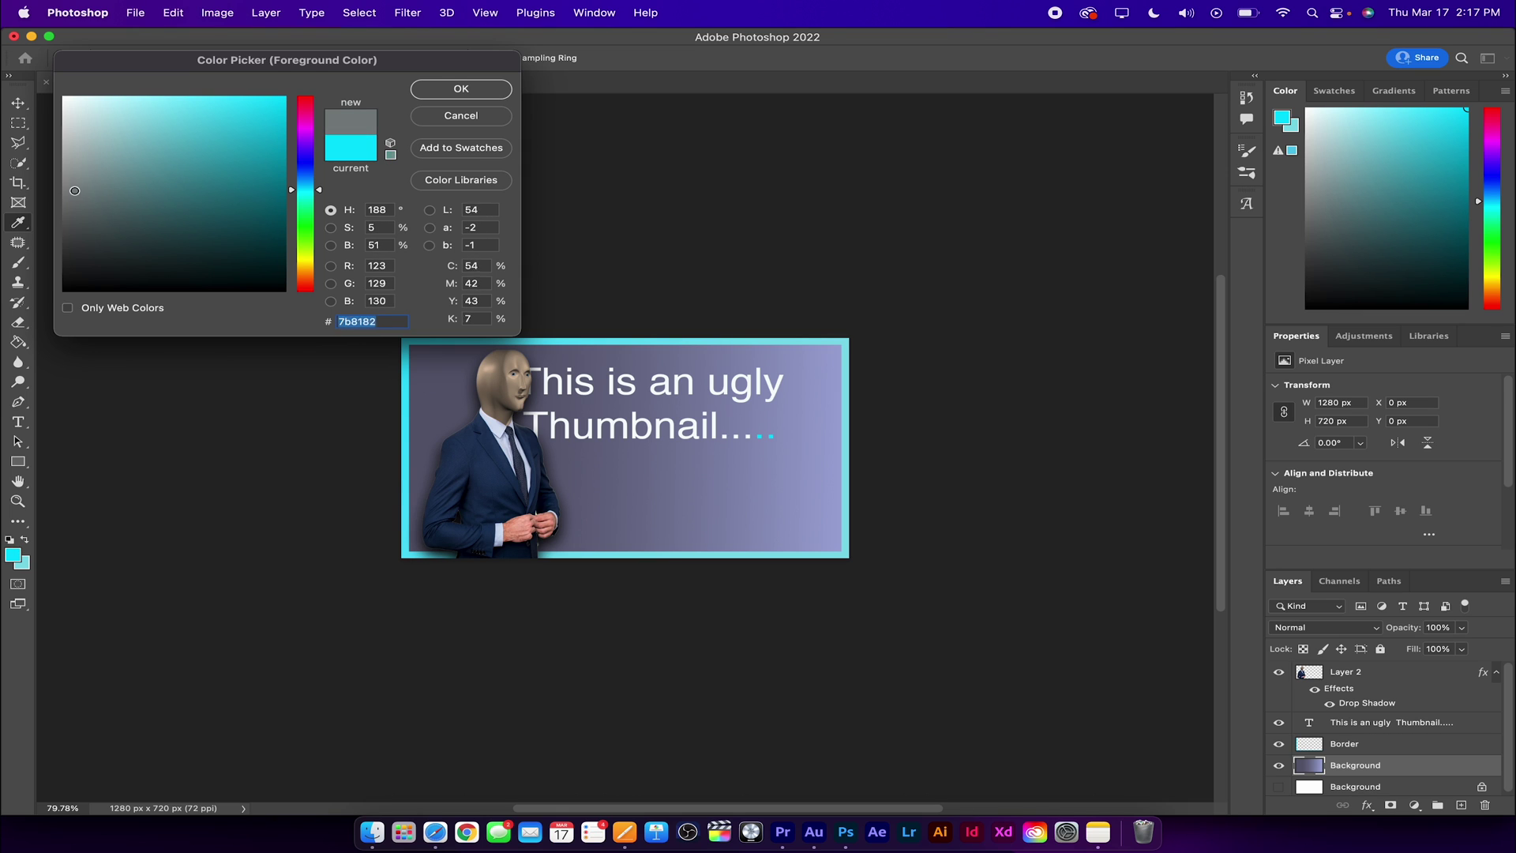